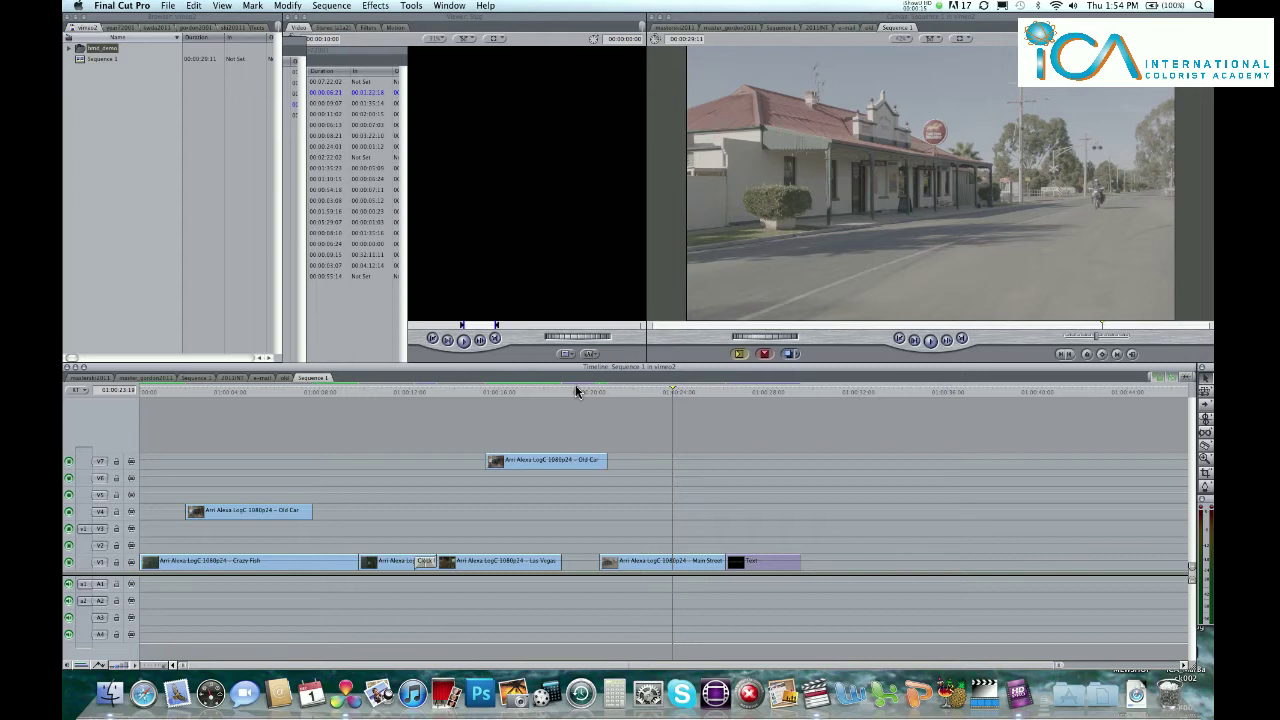
- Preview the duck and garage car shots in the sequence
{"action": "left_click", "coordinate": [406, 396]}
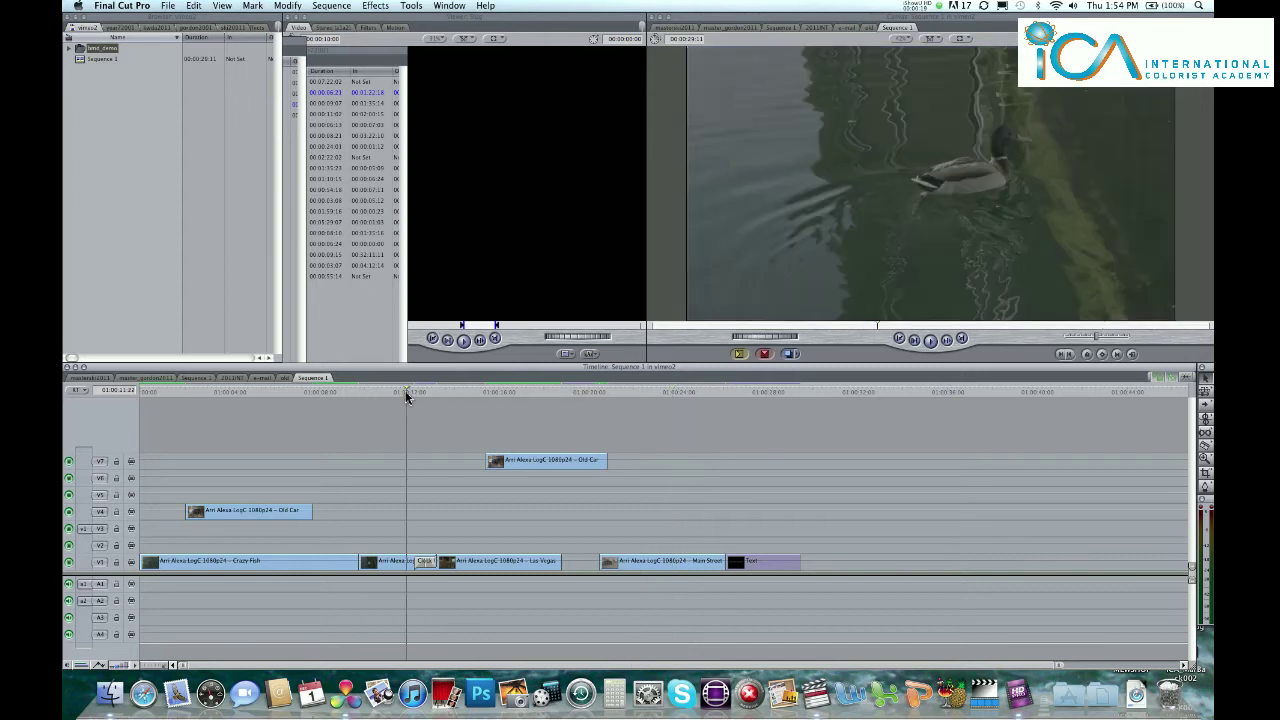
{"action": "left_click", "coordinate": [307, 400]}
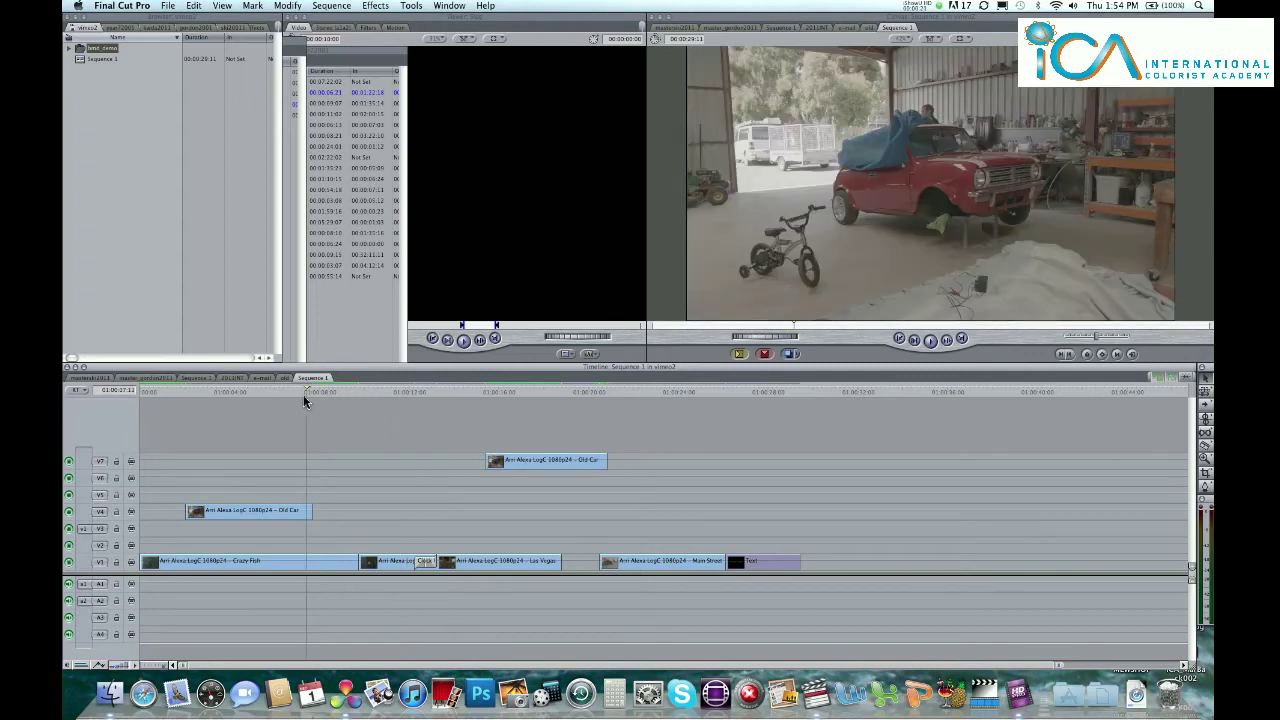
{"action": "left_click", "coordinate": [249, 400]}
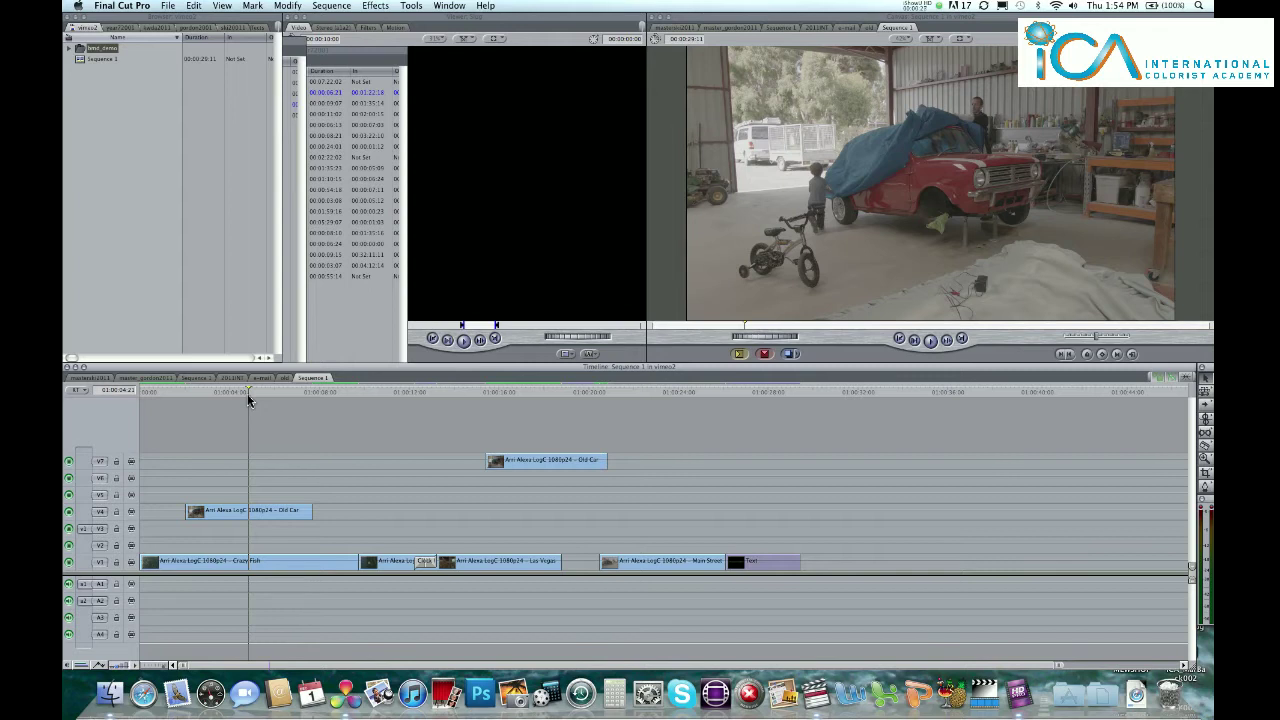
{"action": "left_click", "coordinate": [366, 393]}
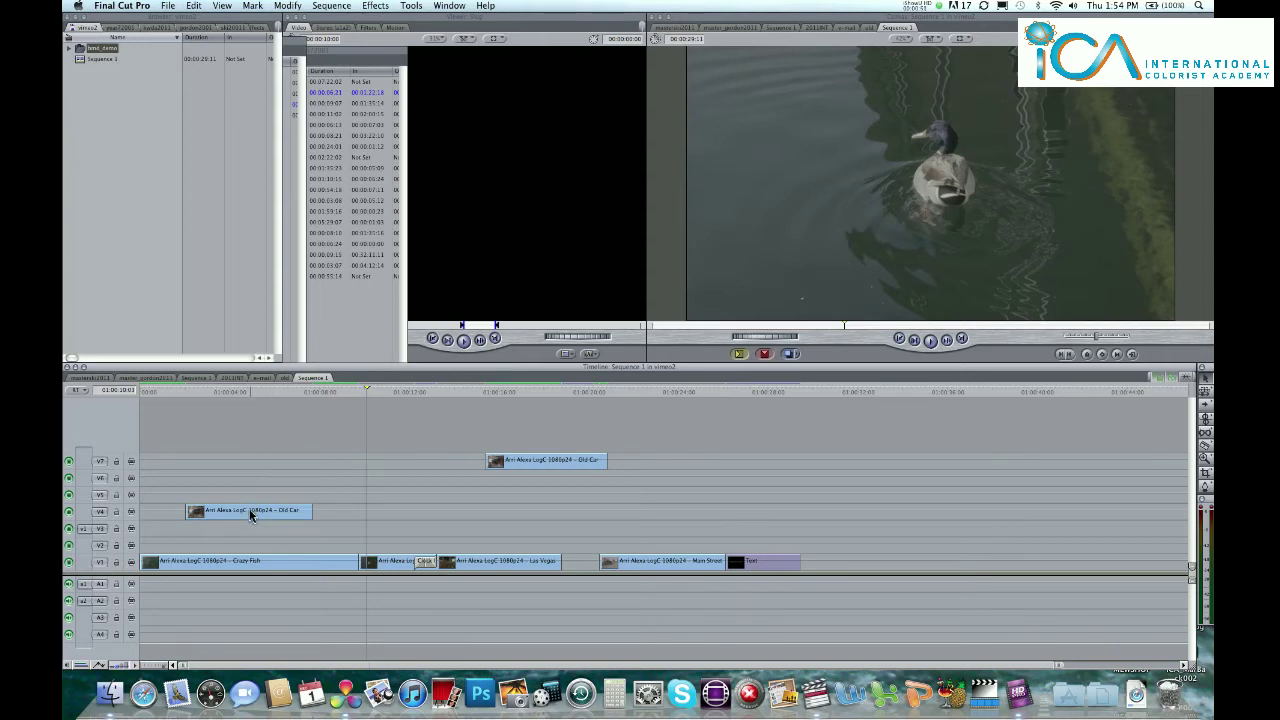
- Move the Old Car clips from V4 and V7 down to the lower tracks, ending on V2
{"action": "left_click_drag", "start_coordinate": [251, 515], "coordinate": [245, 544]}
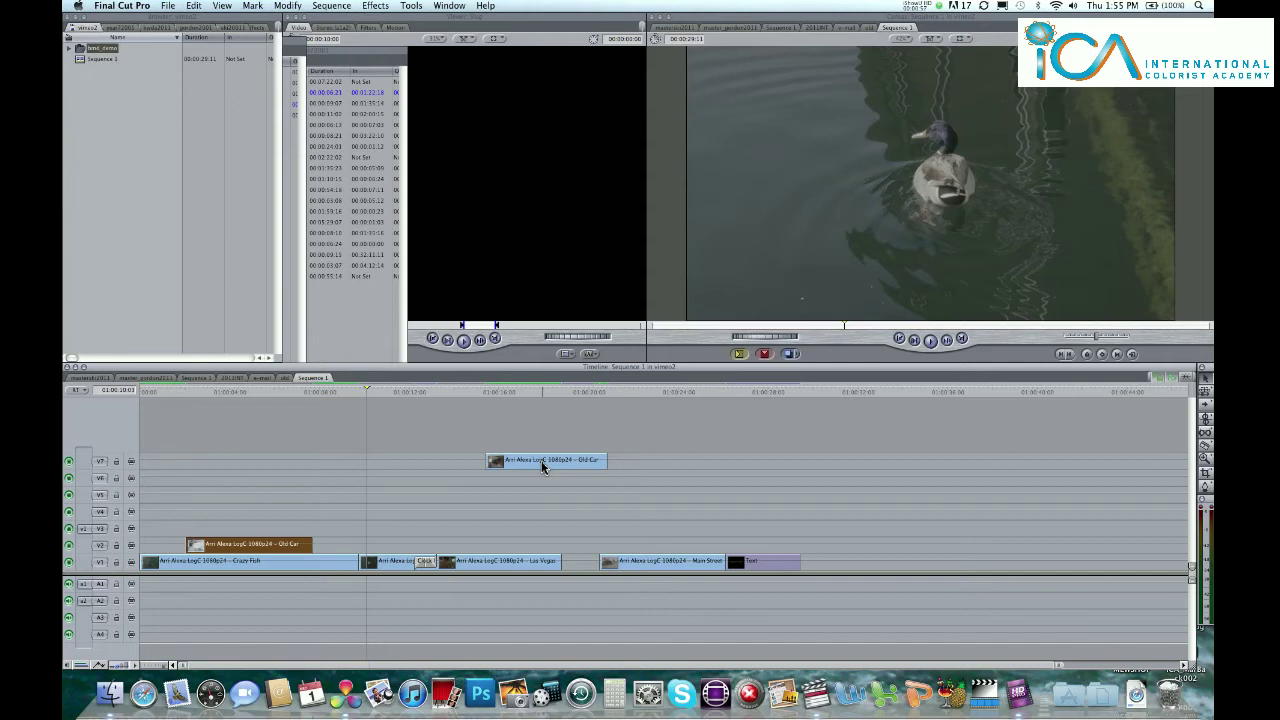
{"action": "left_click_drag", "start_coordinate": [542, 466], "coordinate": [535, 548]}
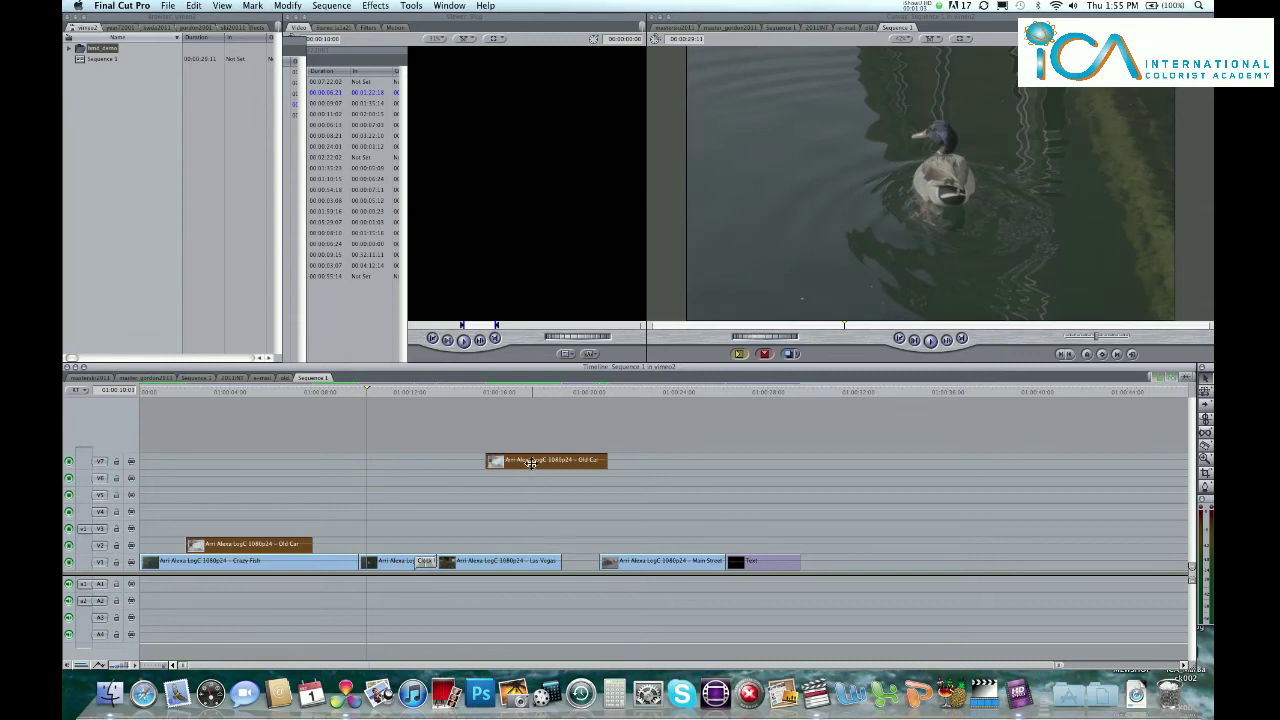
{"action": "mouse_move", "coordinate": [531, 463]}
{"action": "left_mouse_down"}
{"action": "mouse_move", "coordinate": [520, 491]}
{"action": "mouse_move", "coordinate": [531, 476]}
{"action": "left_mouse_up"}
{"action": "left_click", "coordinate": [529, 495]}
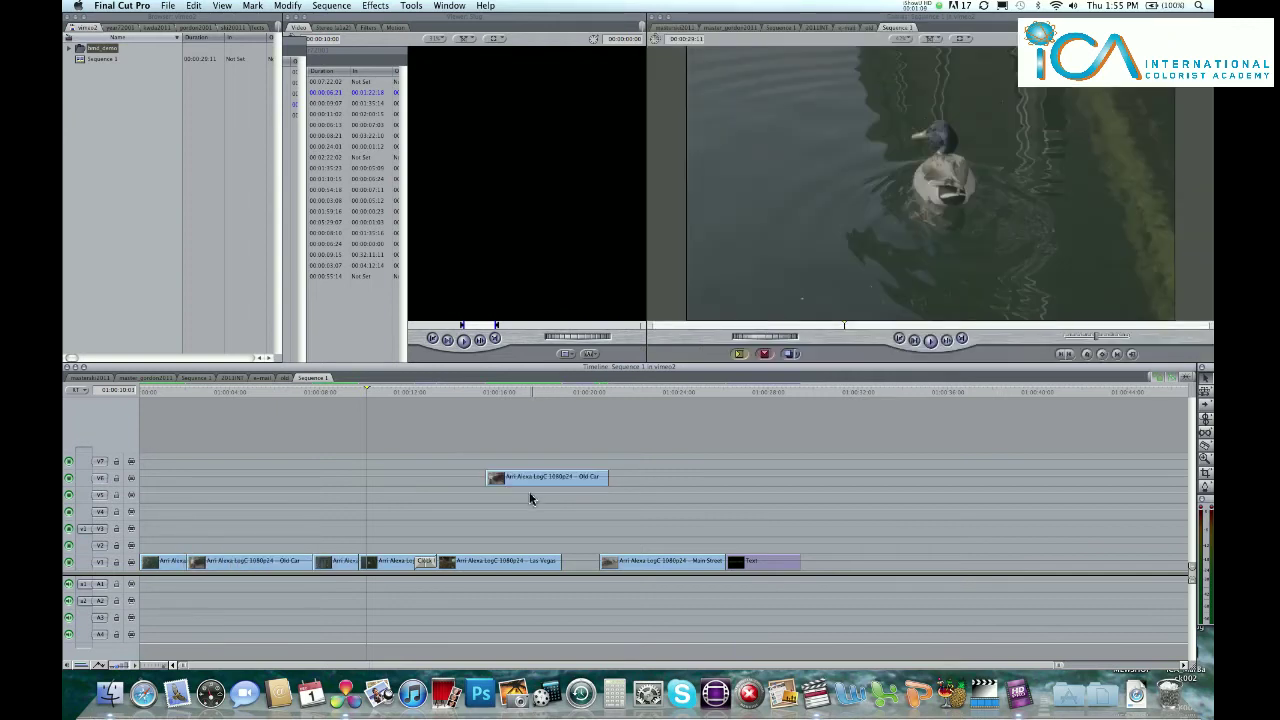
{"action": "left_click", "coordinate": [533, 483]}
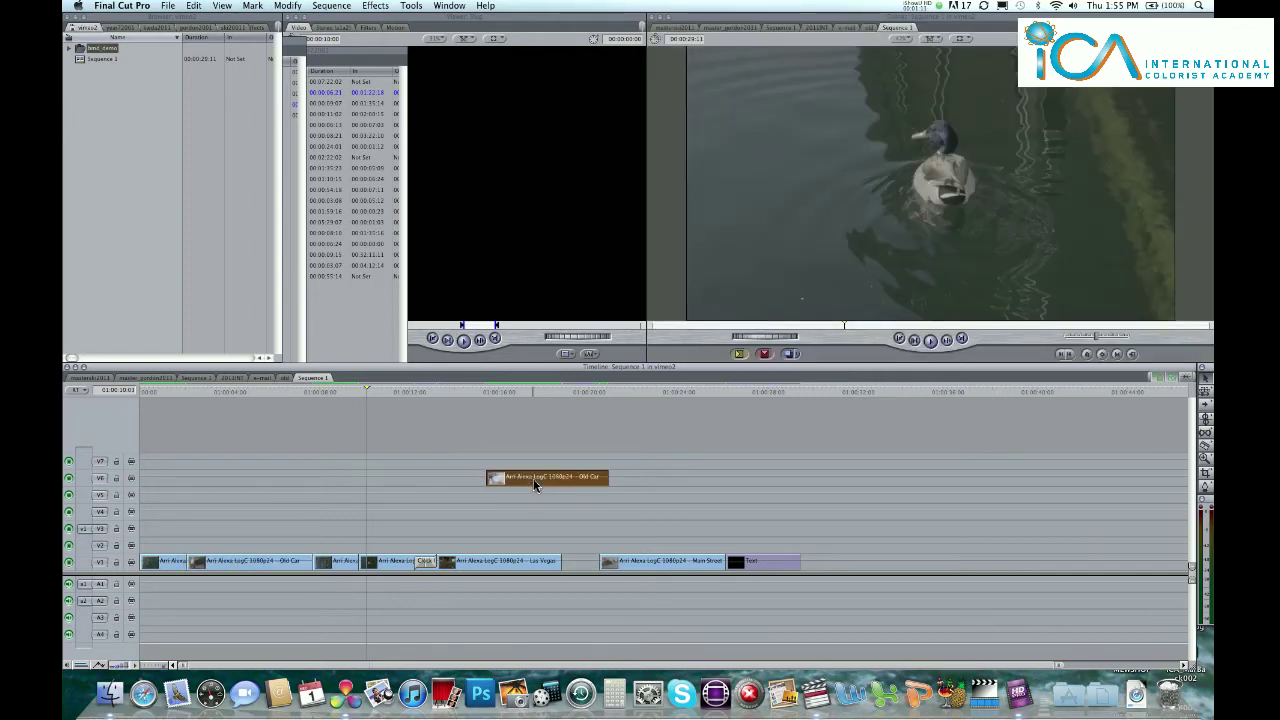
{"action": "left_click_drag", "start_coordinate": [535, 485], "coordinate": [523, 541]}
{"action": "left_click", "coordinate": [530, 519]}
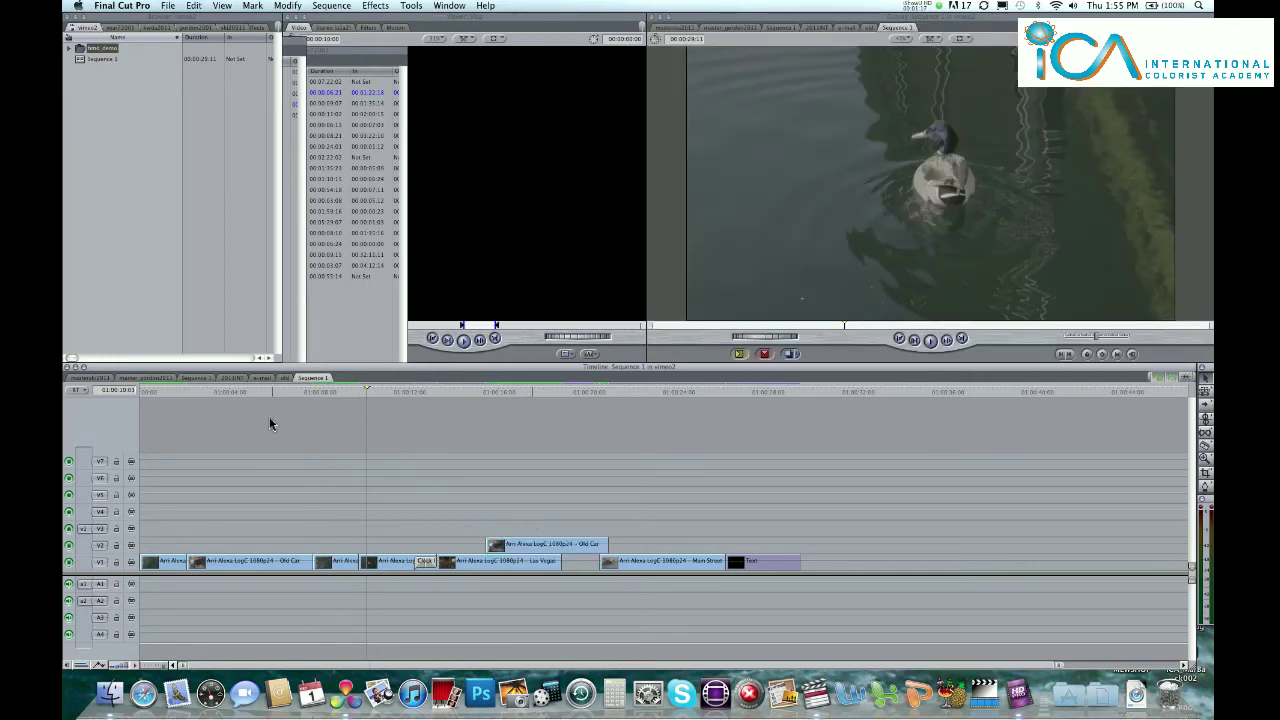
{"action": "left_click", "coordinate": [178, 400]}
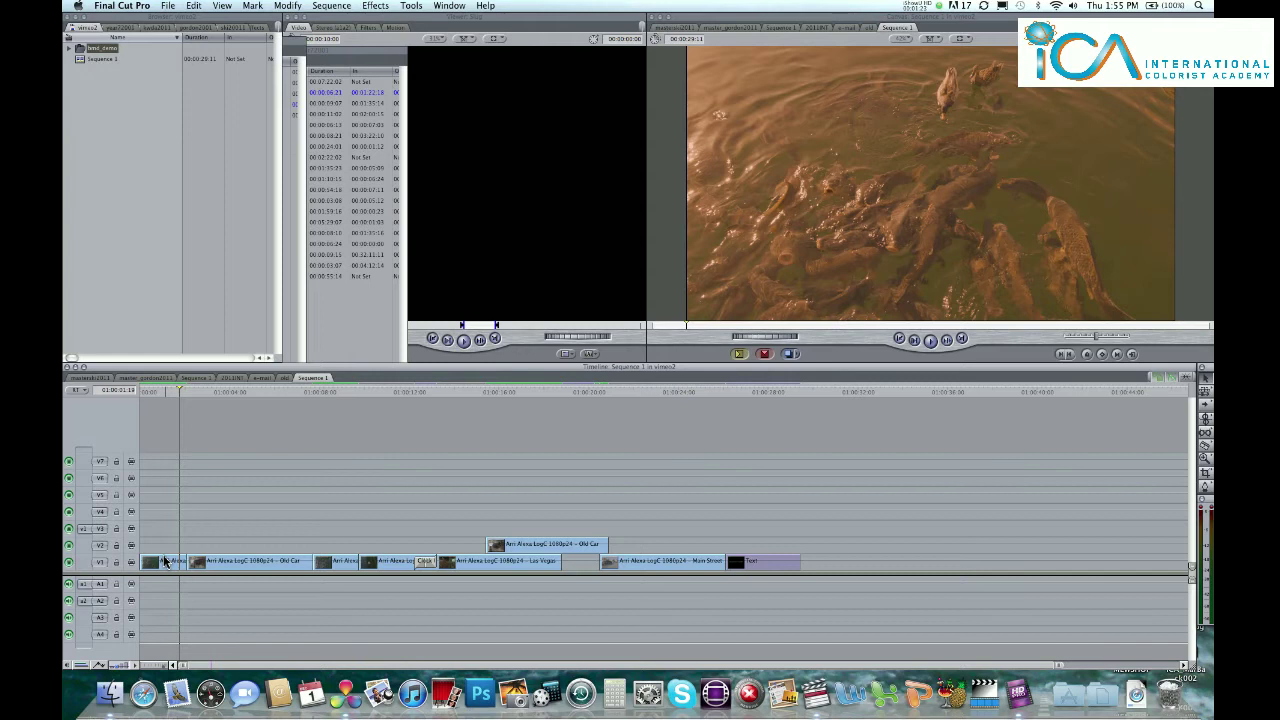
- Show the Crazy Fish clip's Color Corrector 3-way wheels, then open the V2 Old Car clip's filters
{"action": "left_click", "coordinate": [168, 393]}
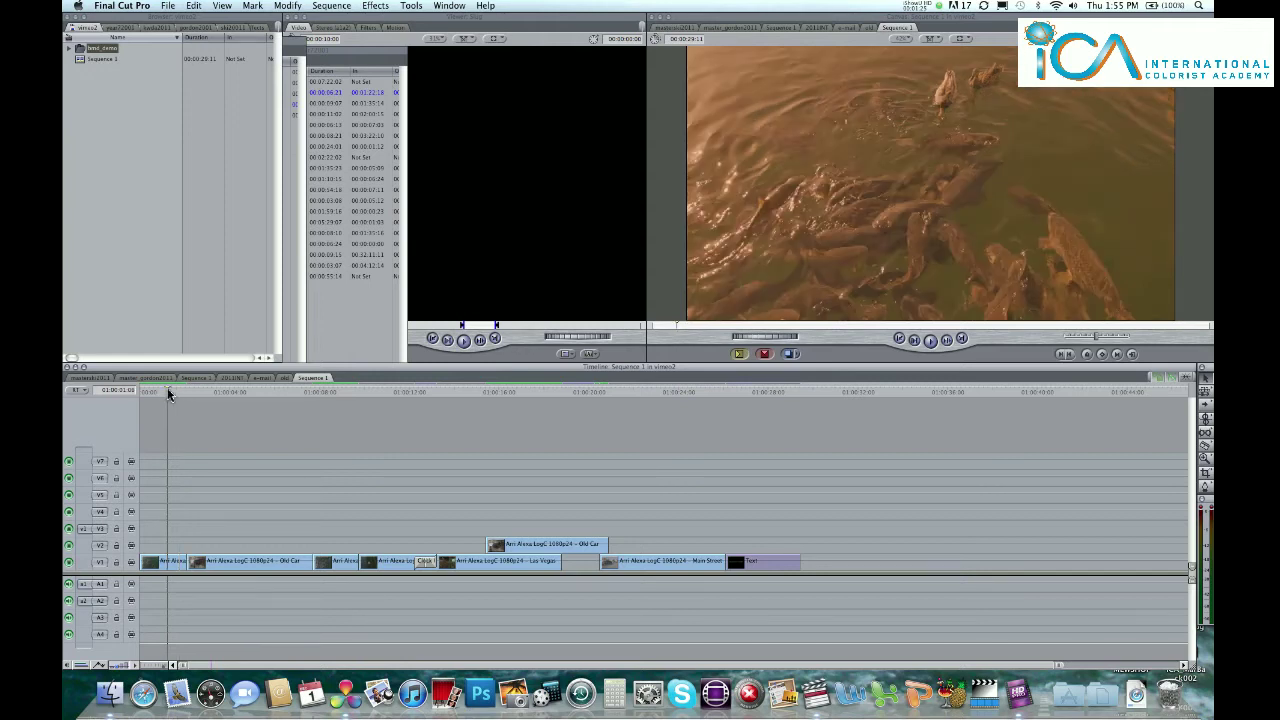
{"action": "double_click", "coordinate": [165, 565]}
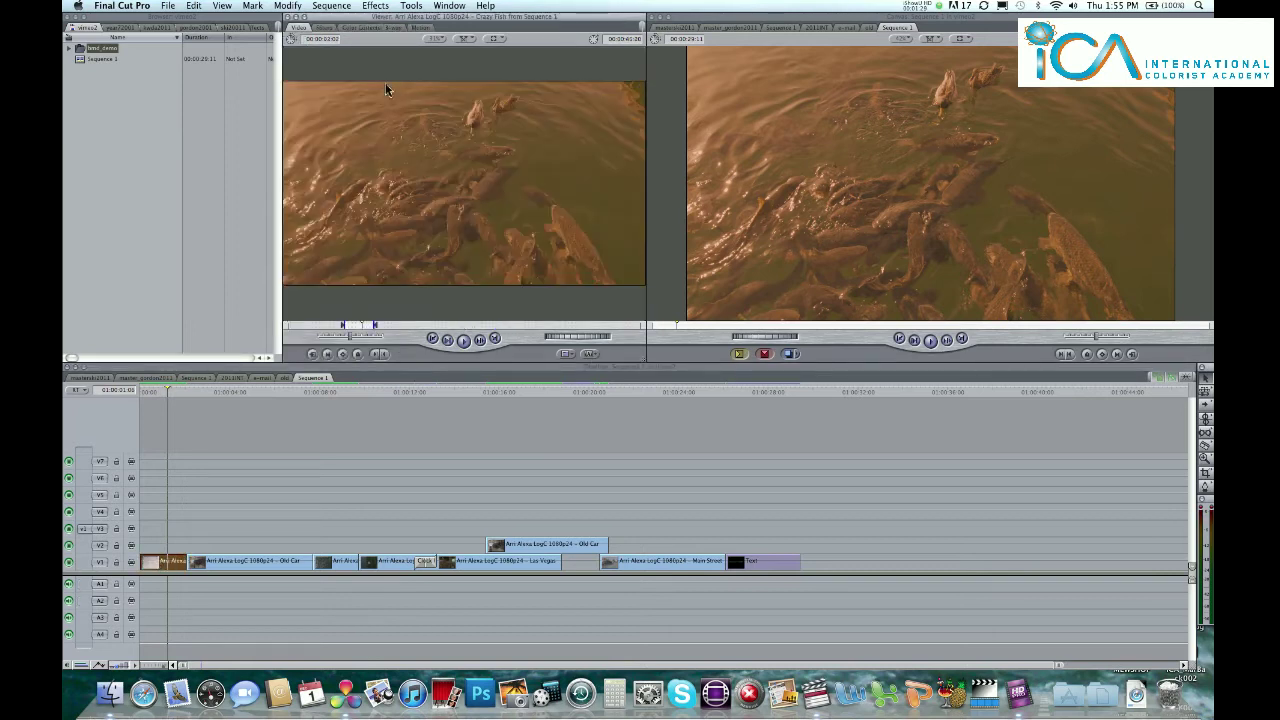
{"action": "left_click", "coordinate": [396, 29]}
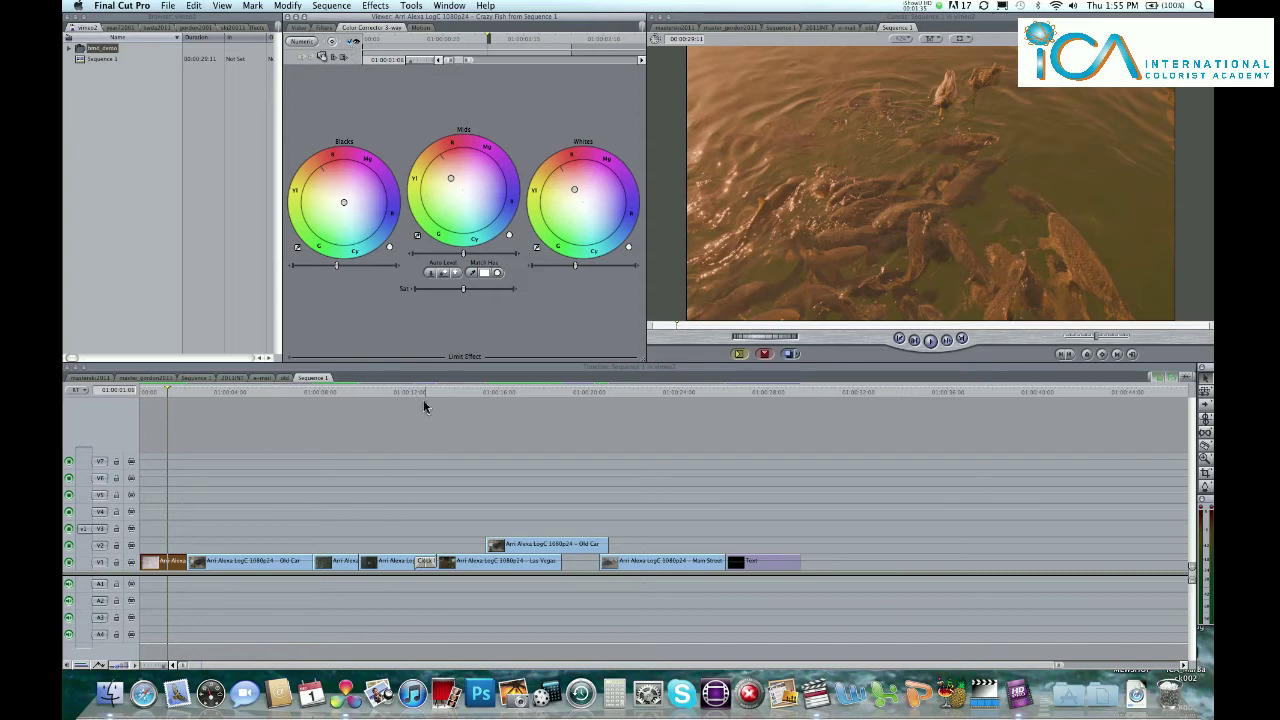
{"action": "left_click_drag", "start_coordinate": [426, 393], "coordinate": [557, 527]}
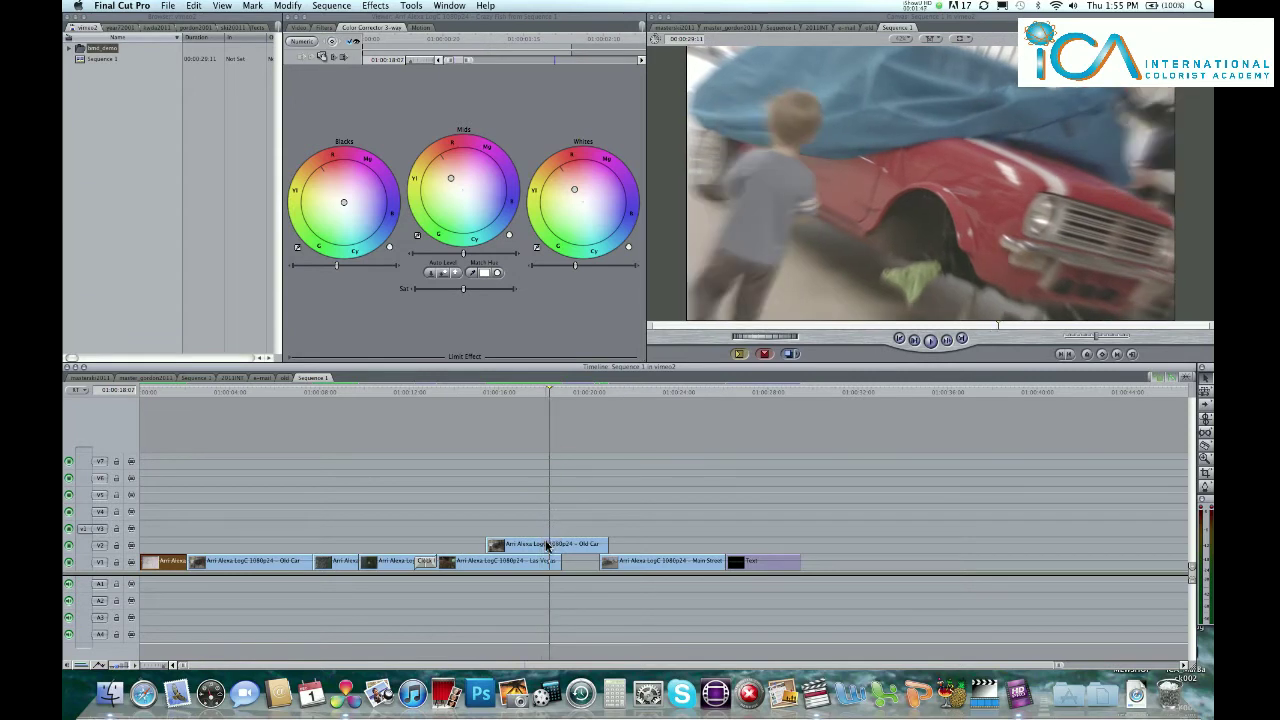
{"action": "double_click", "coordinate": [547, 545]}
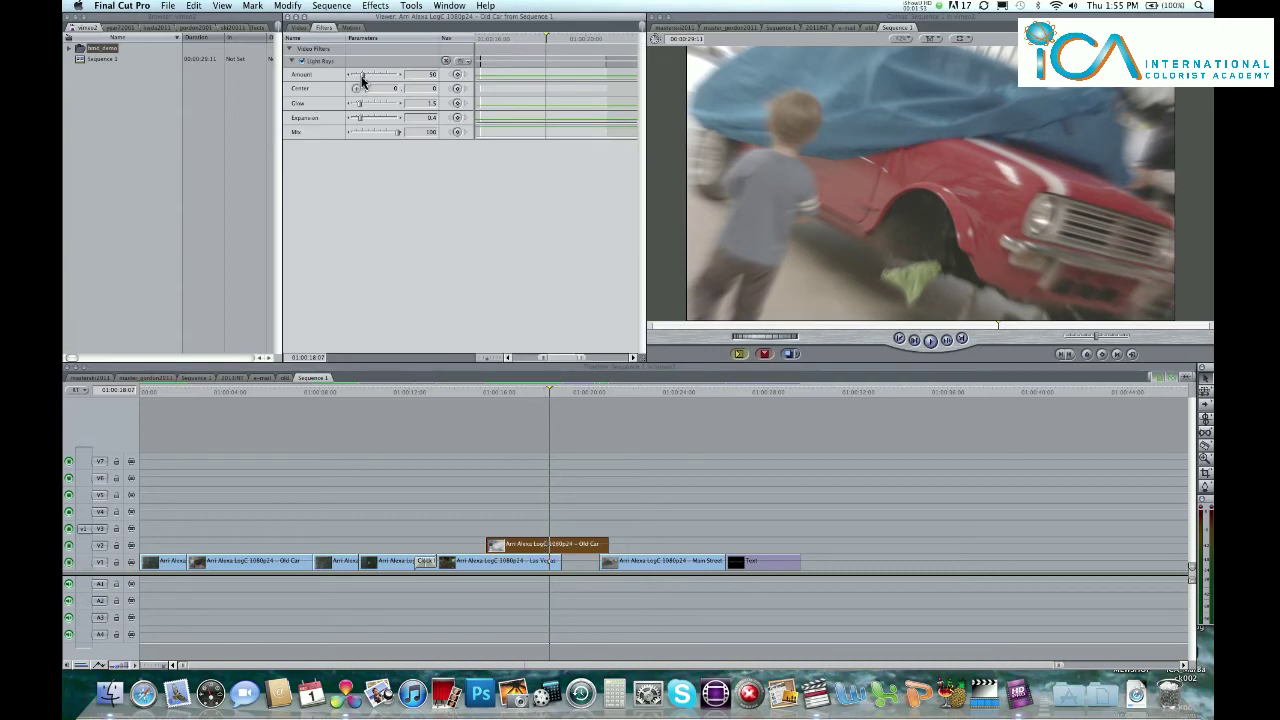
- Raise the V2 Old Car clip's Light Rays Amount to about 182, then review the later shots
{"action": "left_click_drag", "start_coordinate": [363, 82], "coordinate": [397, 78]}
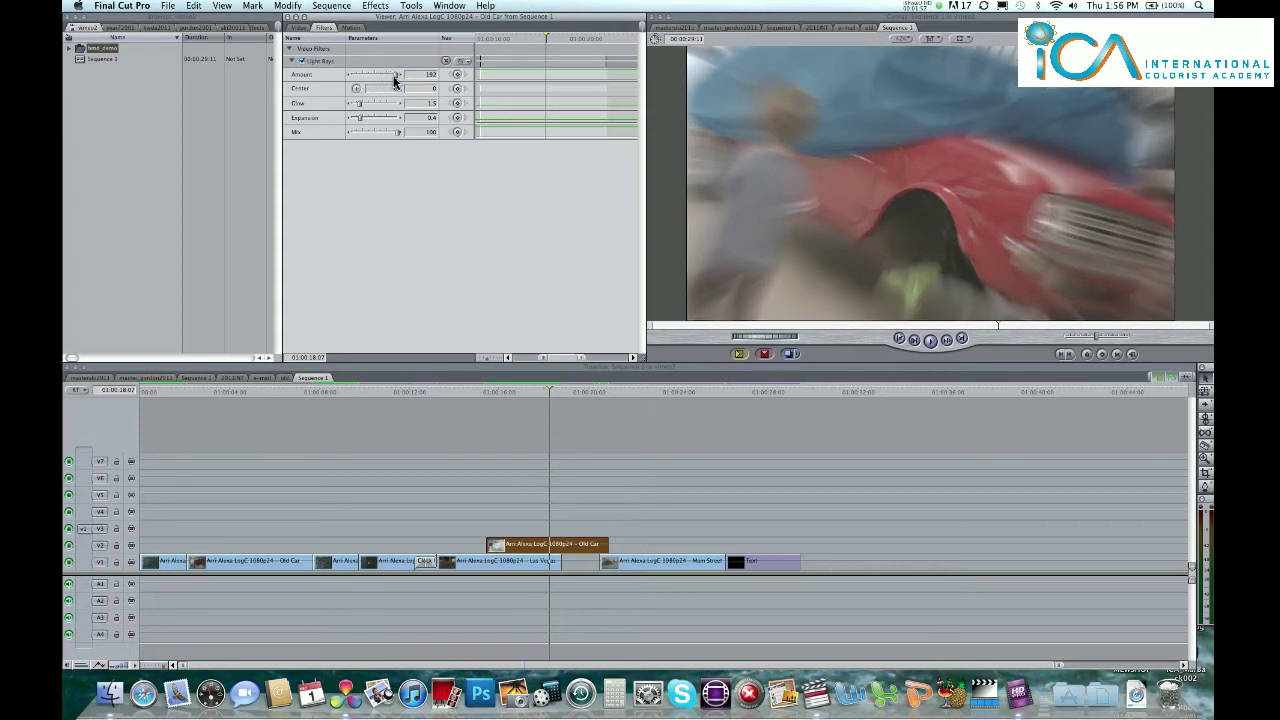
{"action": "left_click", "coordinate": [355, 424]}
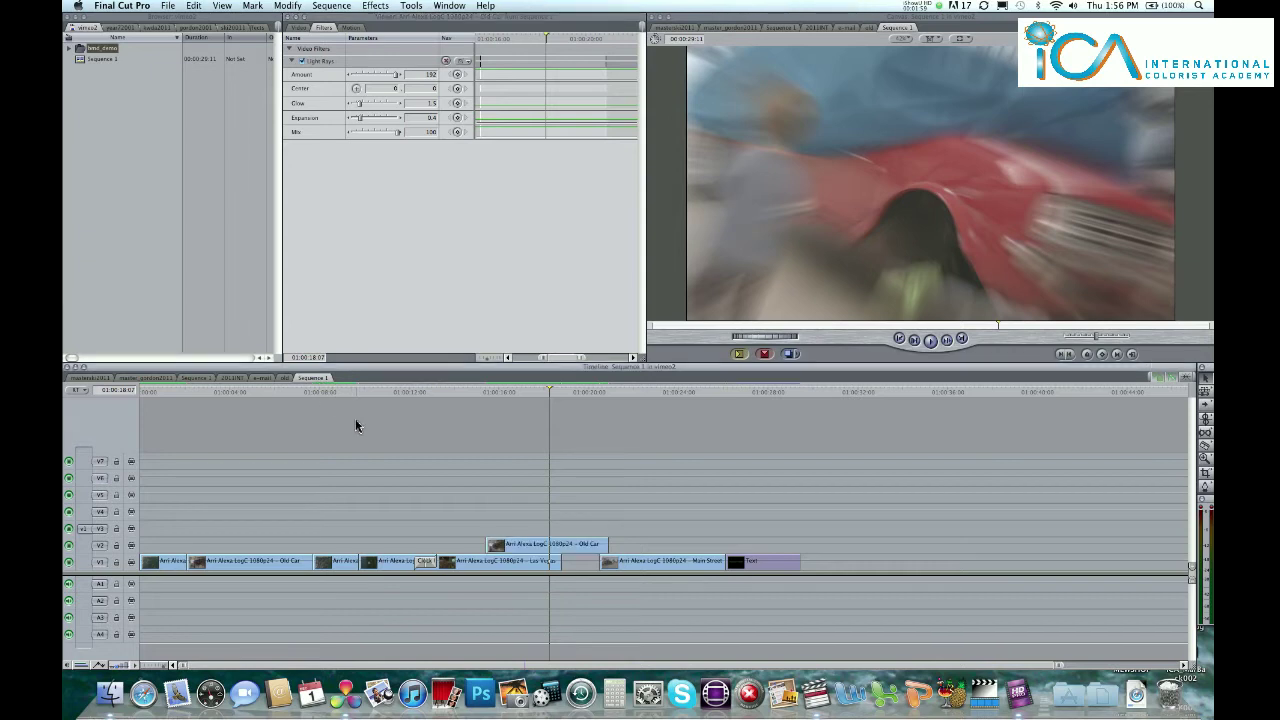
{"action": "left_click", "coordinate": [764, 392]}
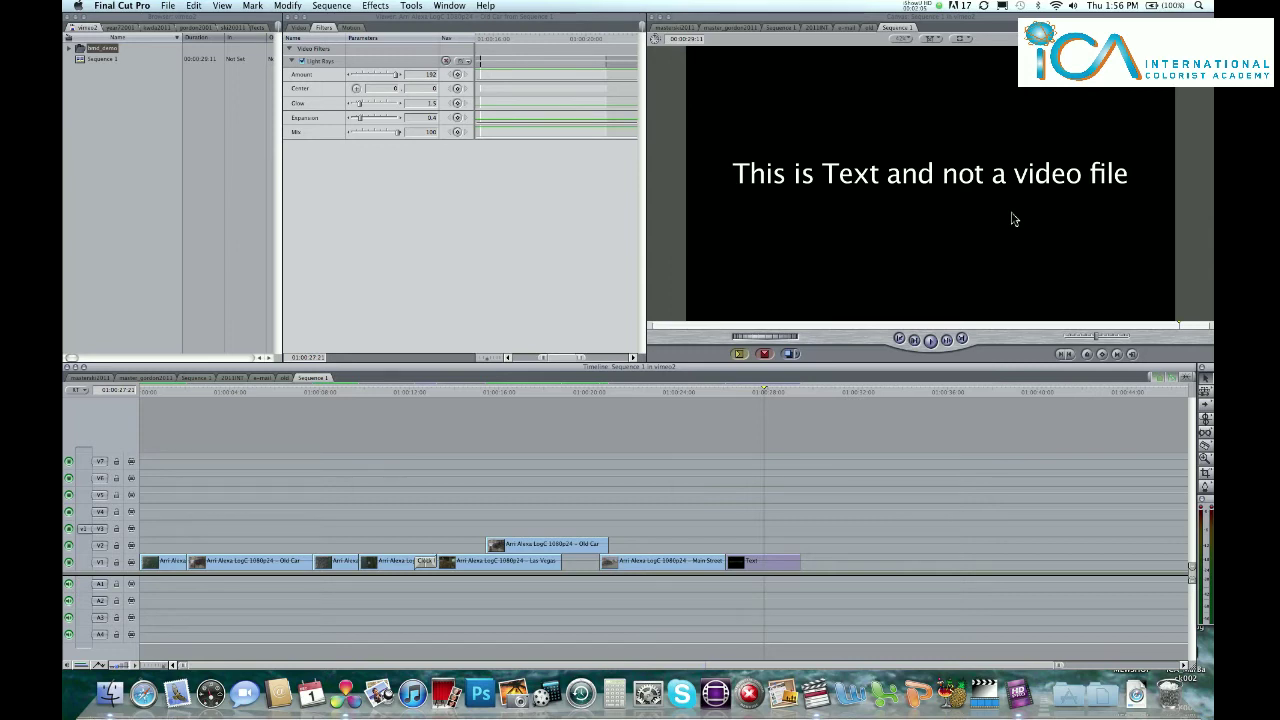
{"action": "left_click", "coordinate": [777, 398]}
{"action": "left_click", "coordinate": [763, 398]}
{"action": "left_click", "coordinate": [687, 396]}
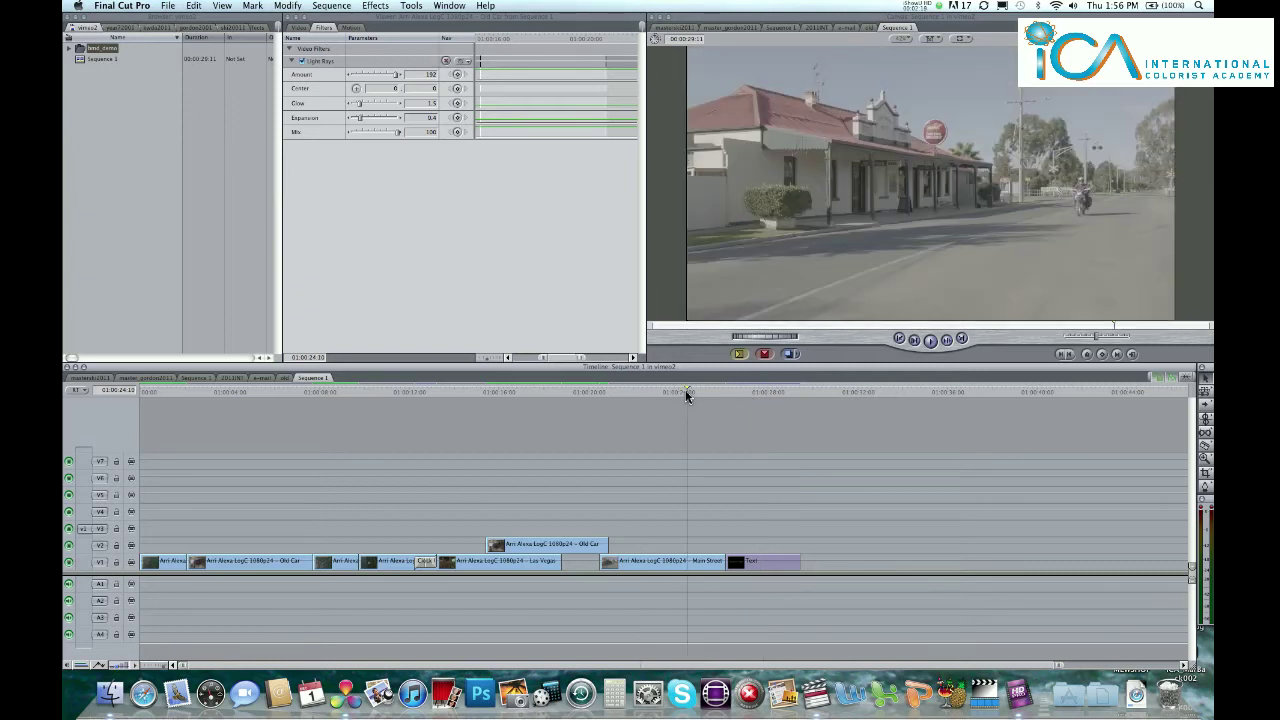
- Select all clips and export Sequence 1 as XML named 'warren tes' into the EDL folder
{"action": "left_click", "coordinate": [178, 566]}
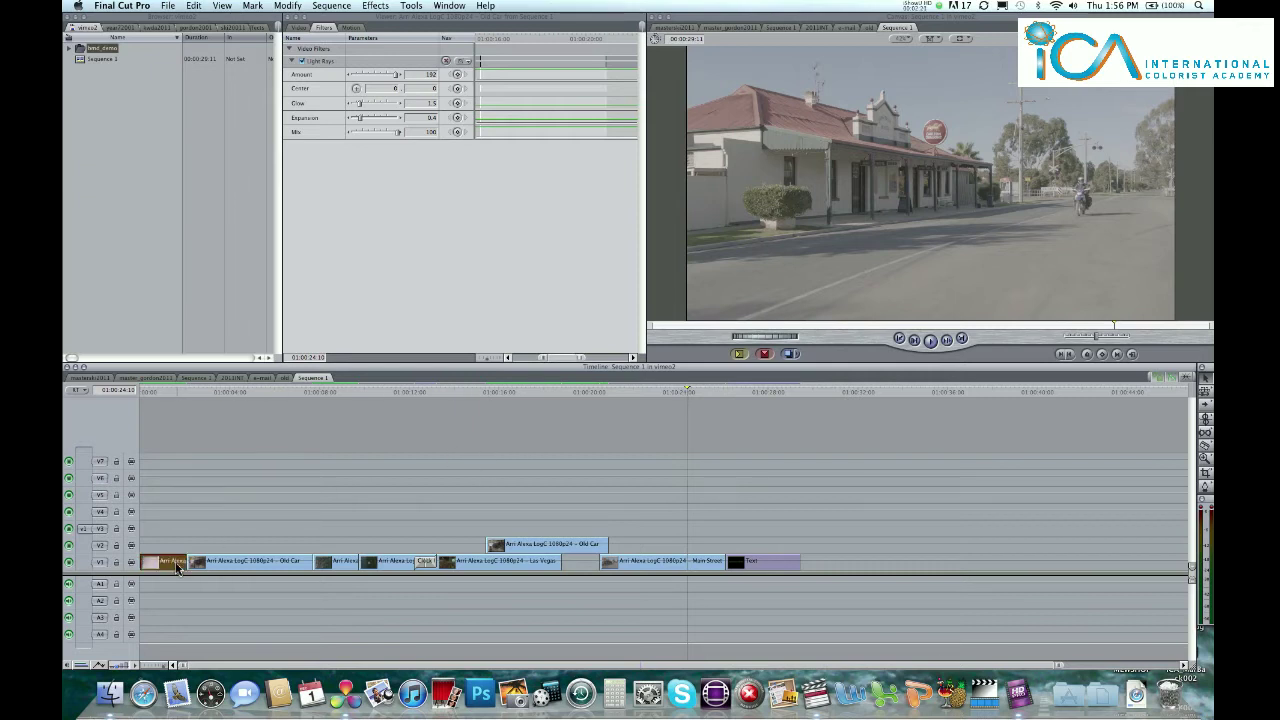
{"action": "key", "text": "super+a"}
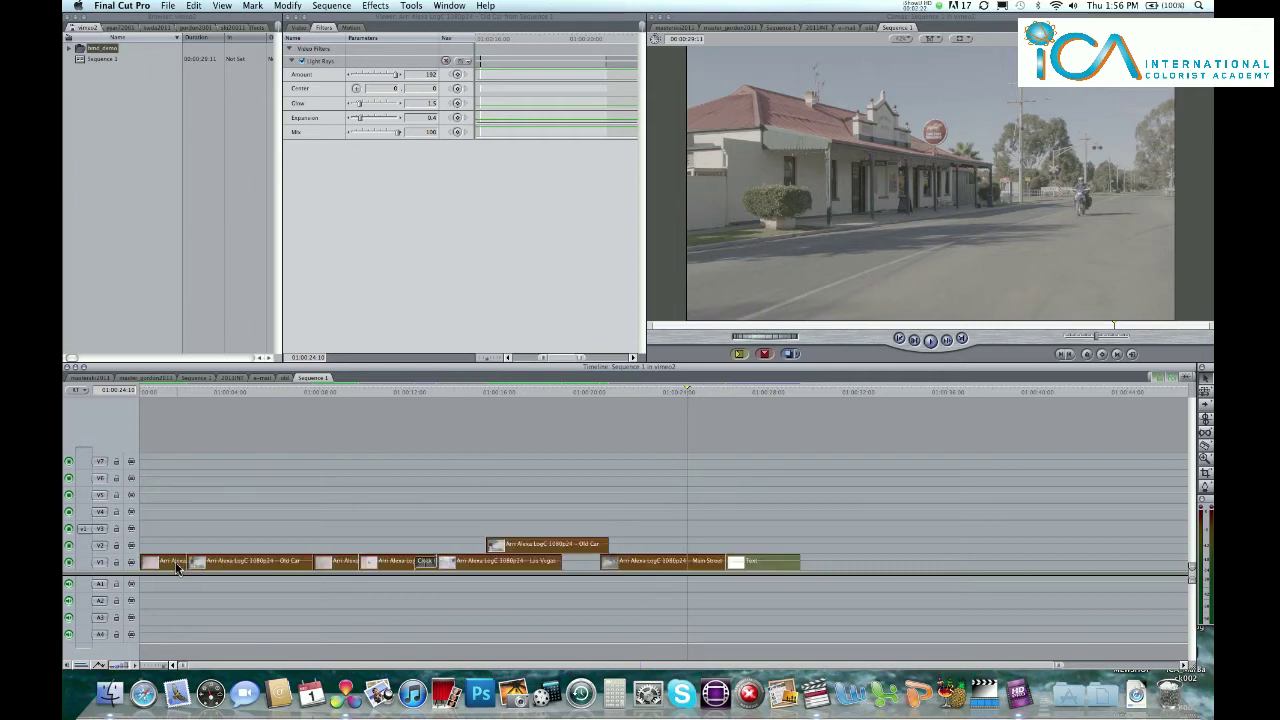
{"action": "left_click", "coordinate": [165, 7]}
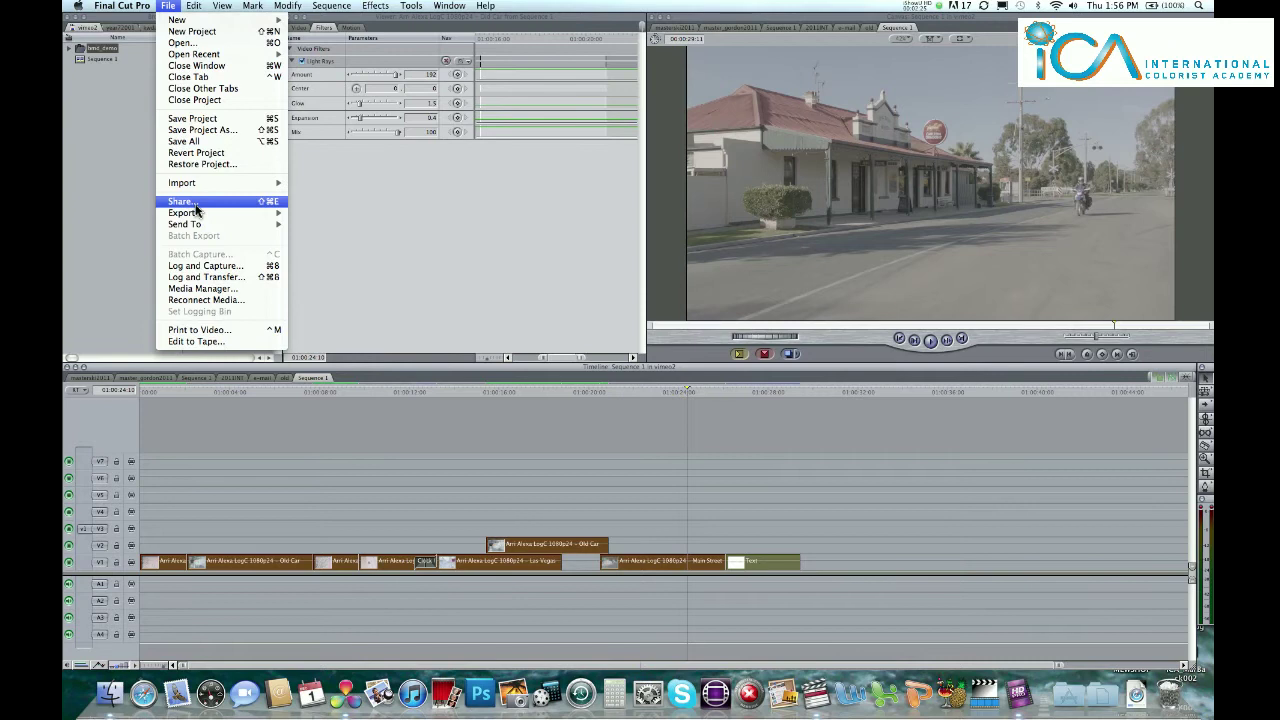
{"action": "mouse_move", "coordinate": [198, 213]}
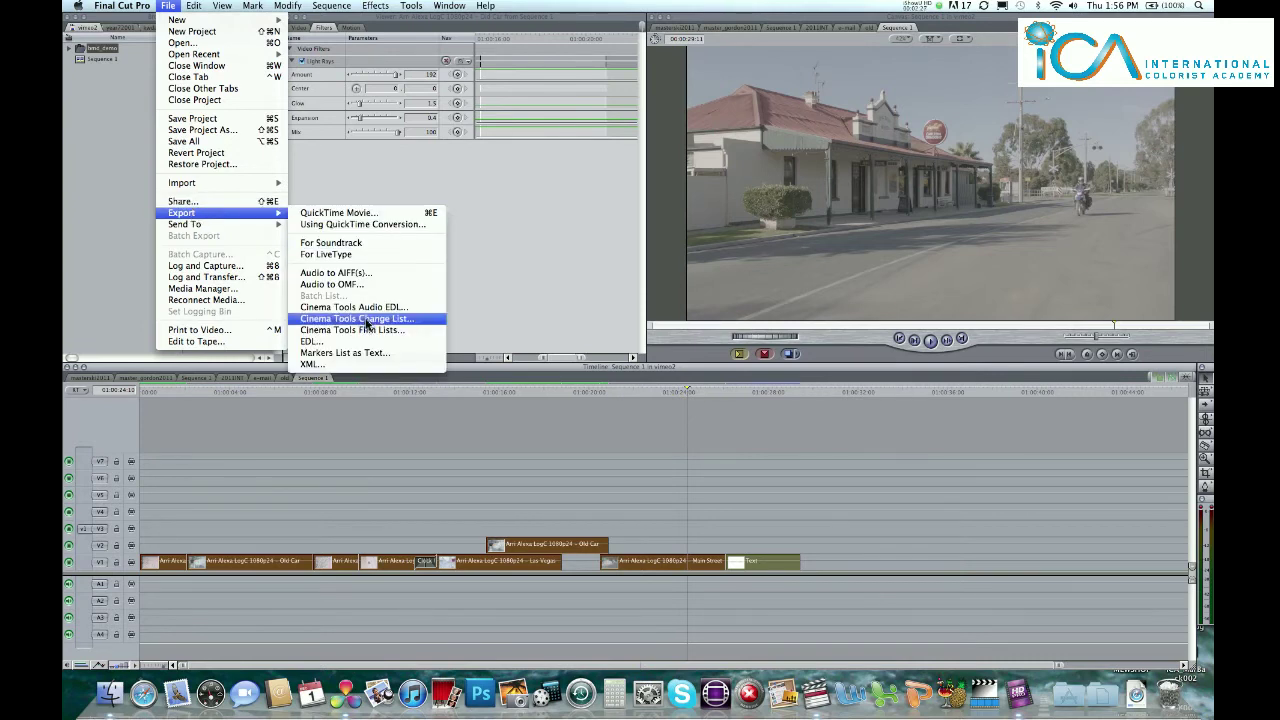
{"action": "left_click", "coordinate": [346, 366]}
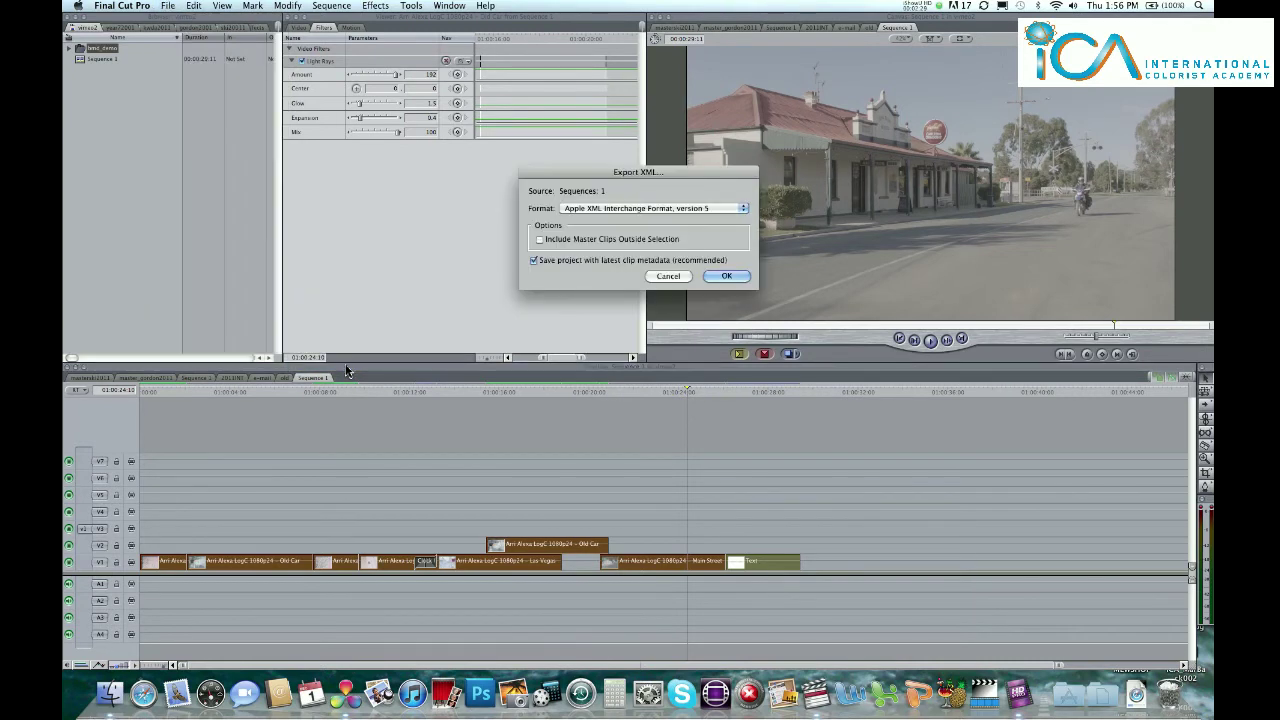
{"action": "left_click", "coordinate": [728, 278]}
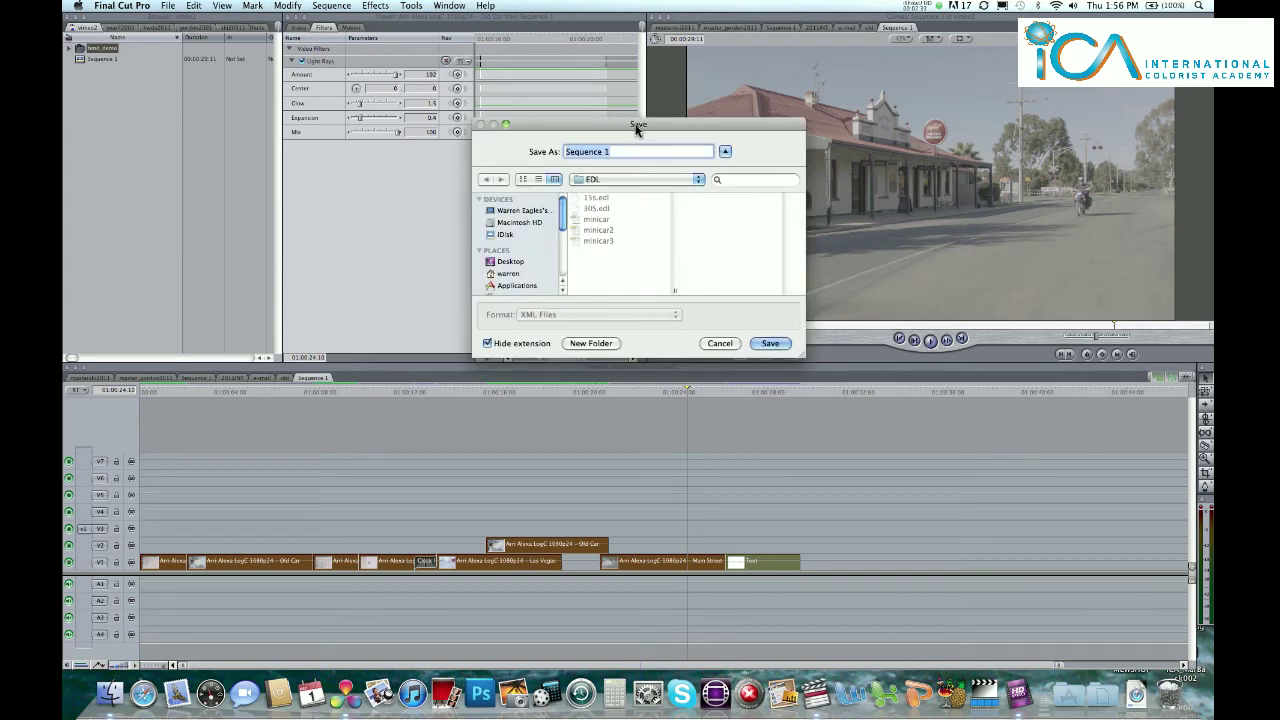
{"action": "type", "text": "warren test"}
{"action": "left_click", "coordinate": [770, 343]}
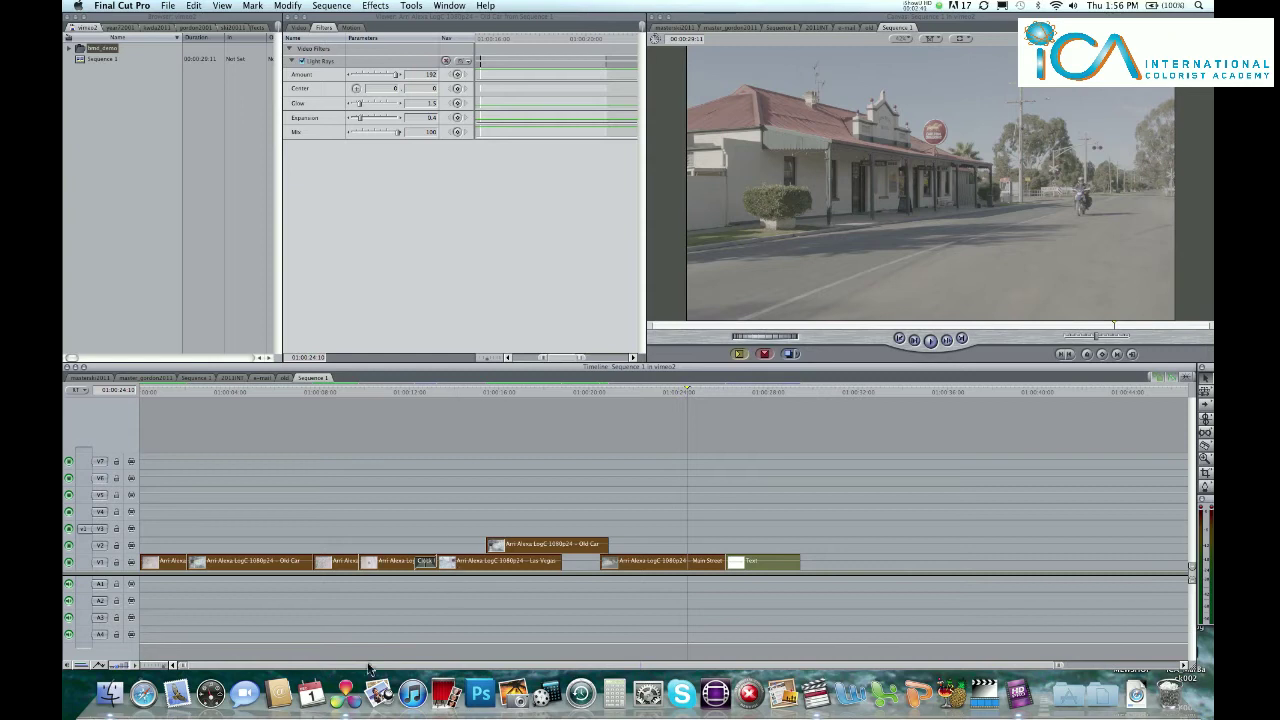
- In DaVinci Resolve, create a new project named 'Wan' without saving the default, and open Conform
{"action": "left_click", "coordinate": [345, 690]}
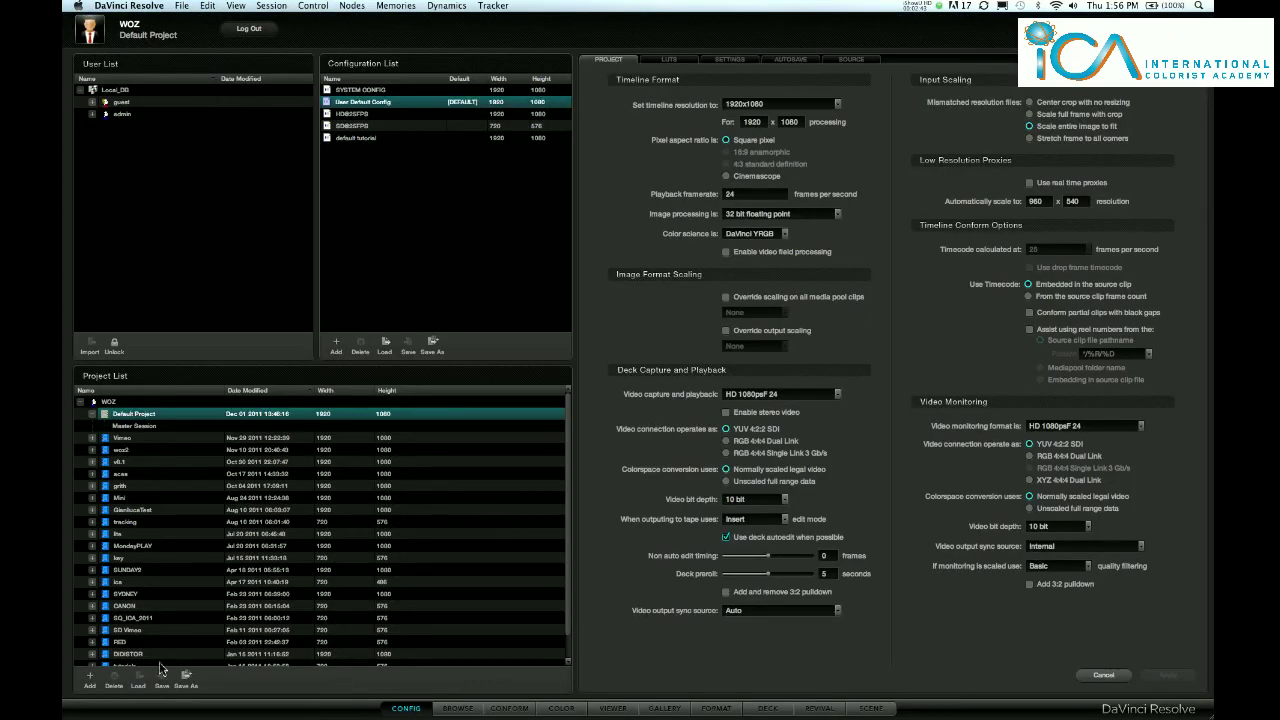
{"action": "left_click", "coordinate": [90, 680]}
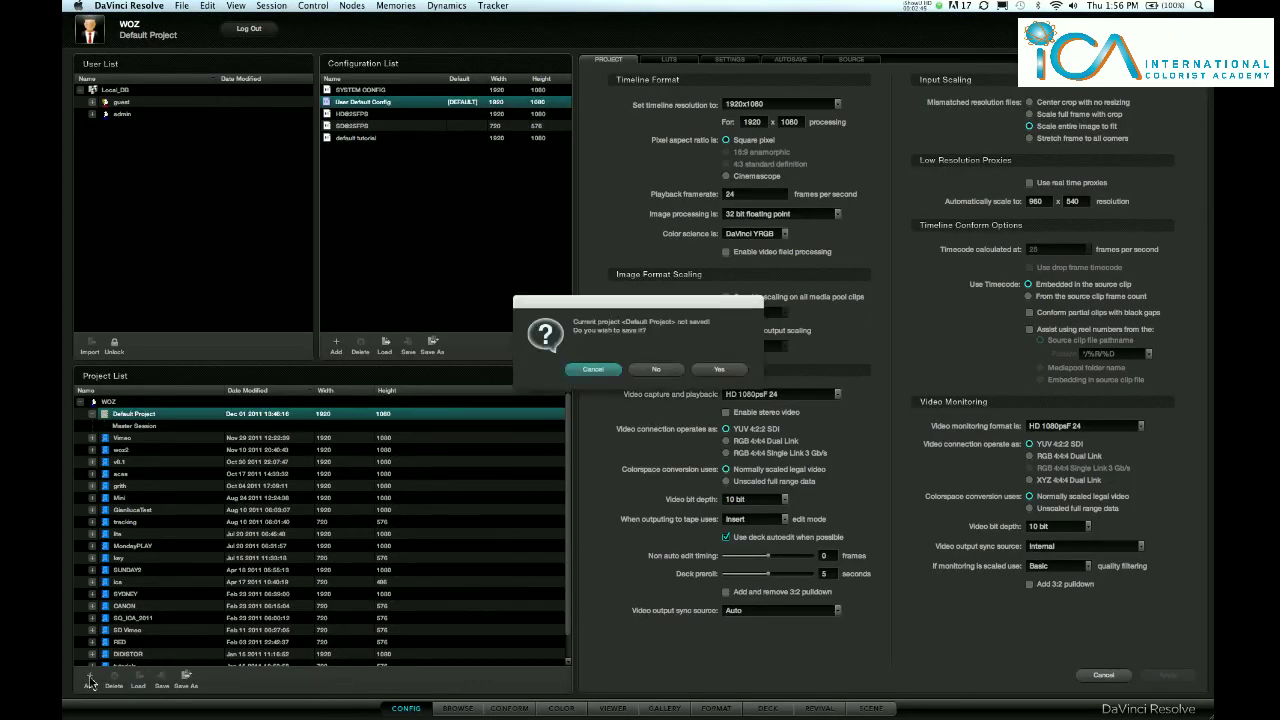
{"action": "left_click", "coordinate": [678, 370]}
{"action": "type", "text": "W"}
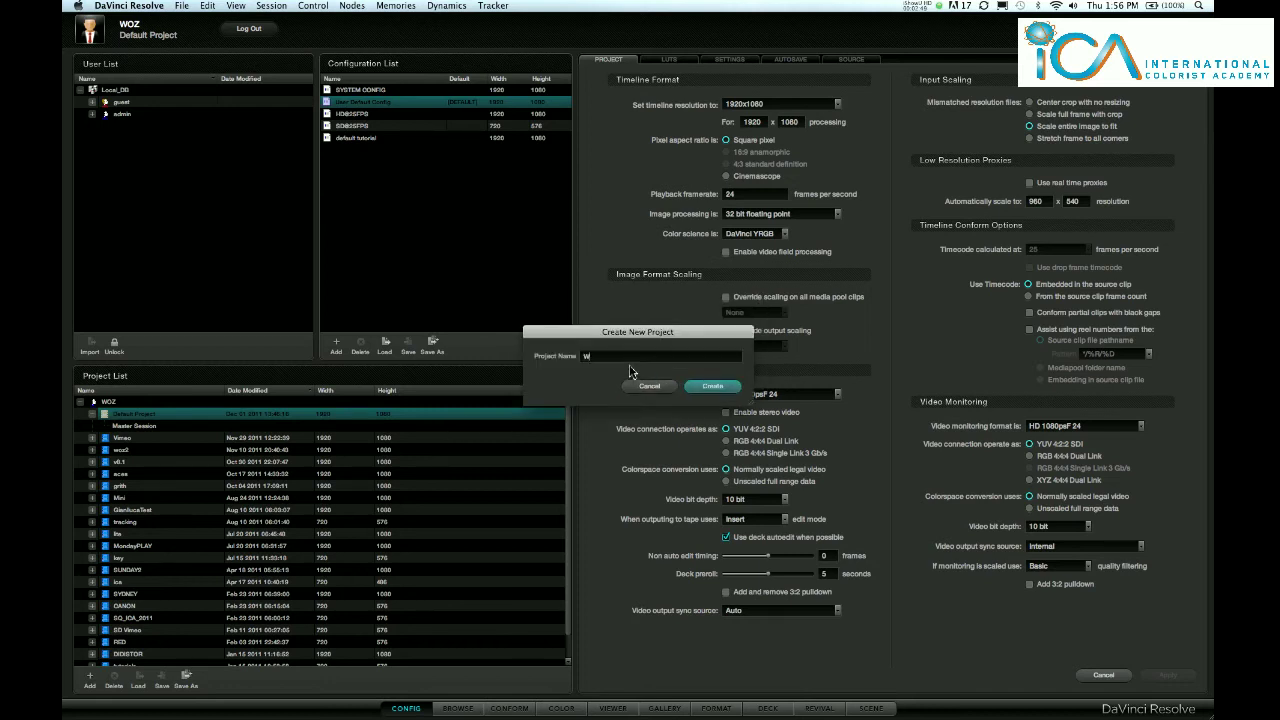
{"action": "type", "text": "an"}
{"action": "left_click", "coordinate": [711, 391]}
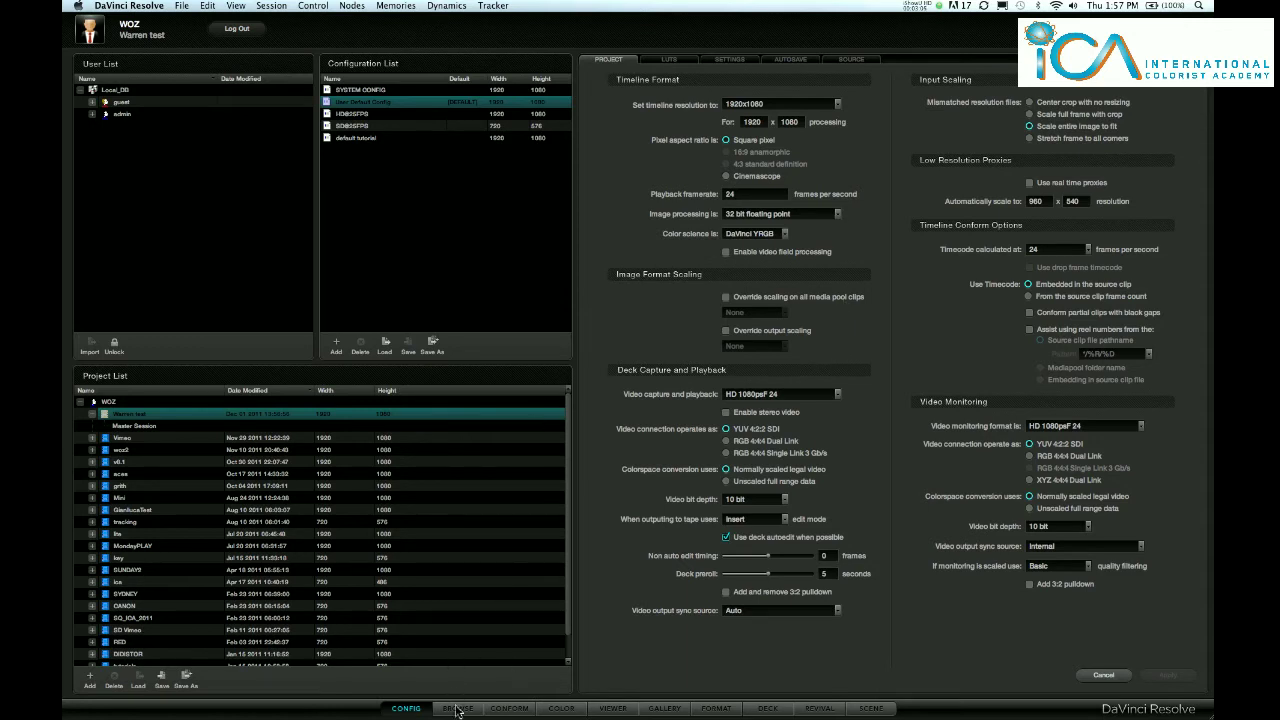
{"action": "left_click", "coordinate": [512, 710]}
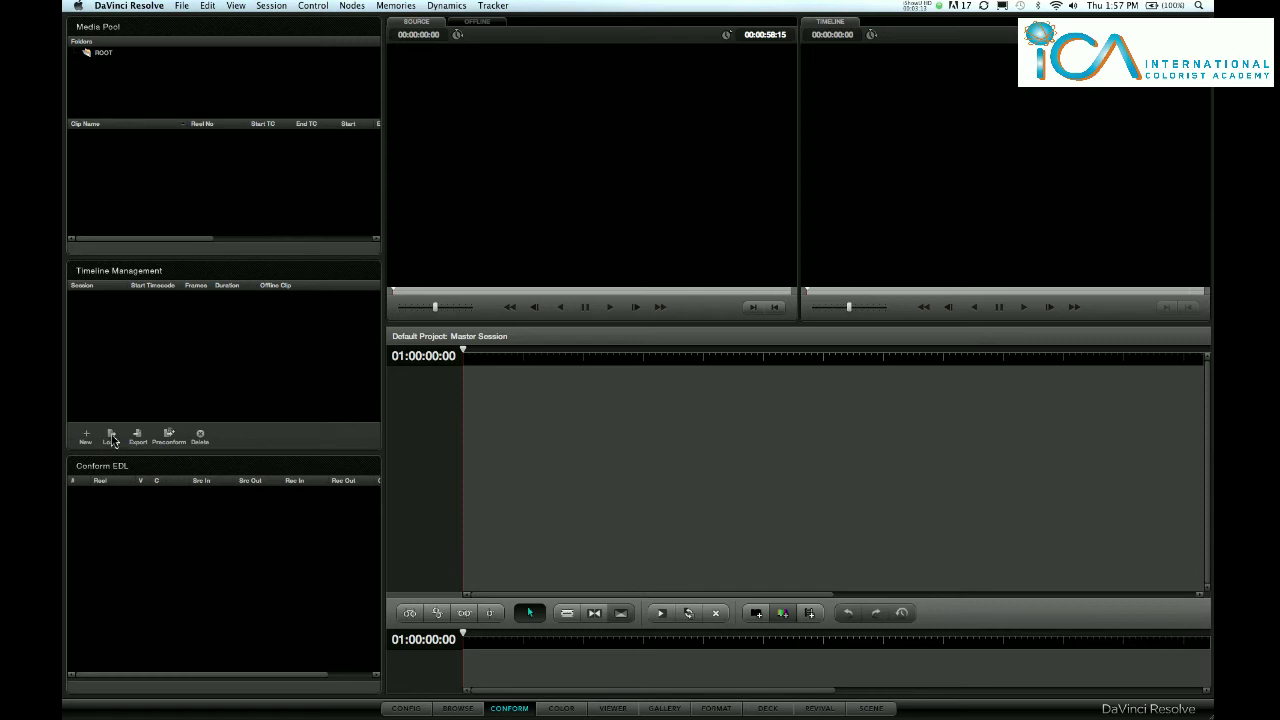
- Load the exported warren test XML file on the Conform page as Sequence 1 at 1920x1080
{"action": "left_click", "coordinate": [111, 436]}
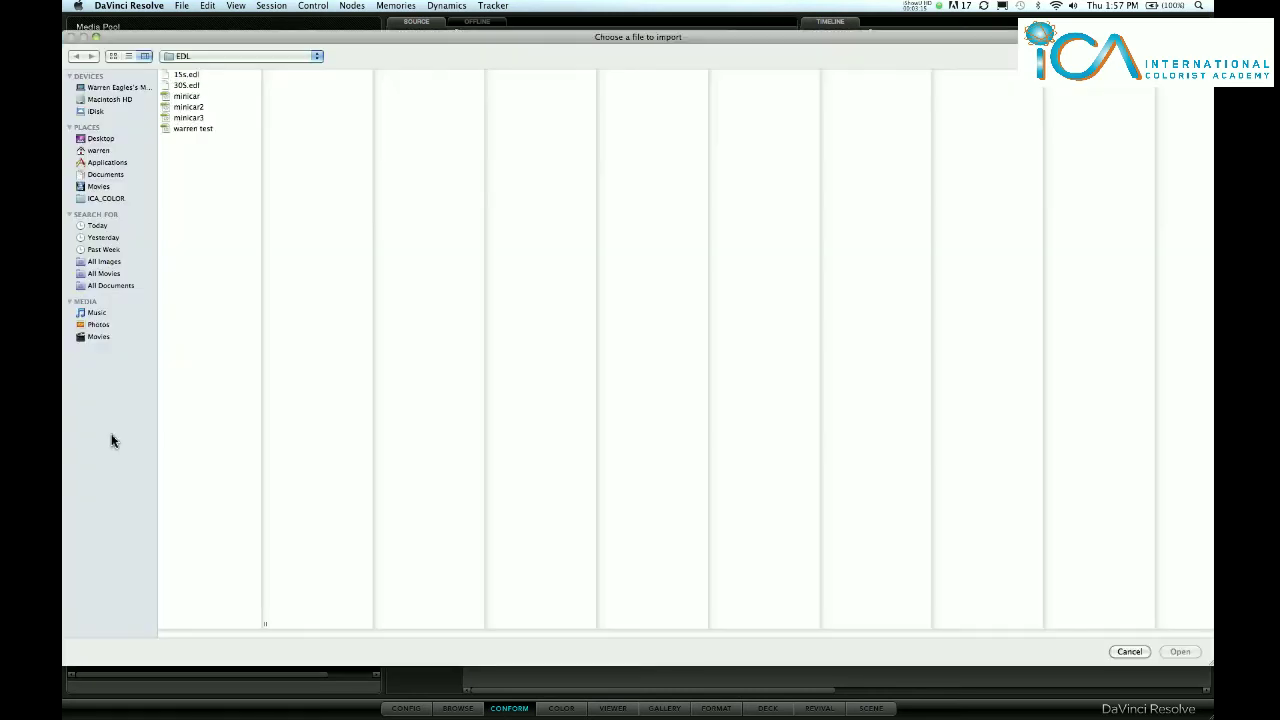
{"action": "left_click", "coordinate": [180, 135]}
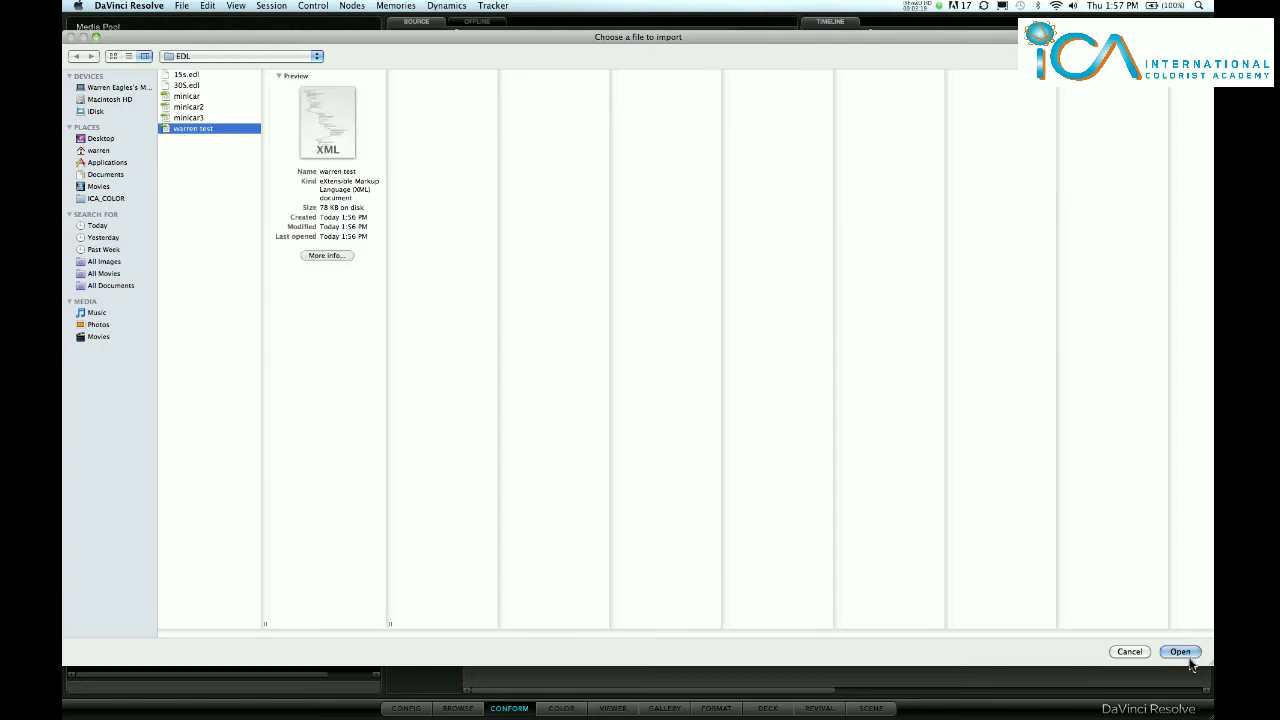
{"action": "left_click", "coordinate": [1185, 653]}
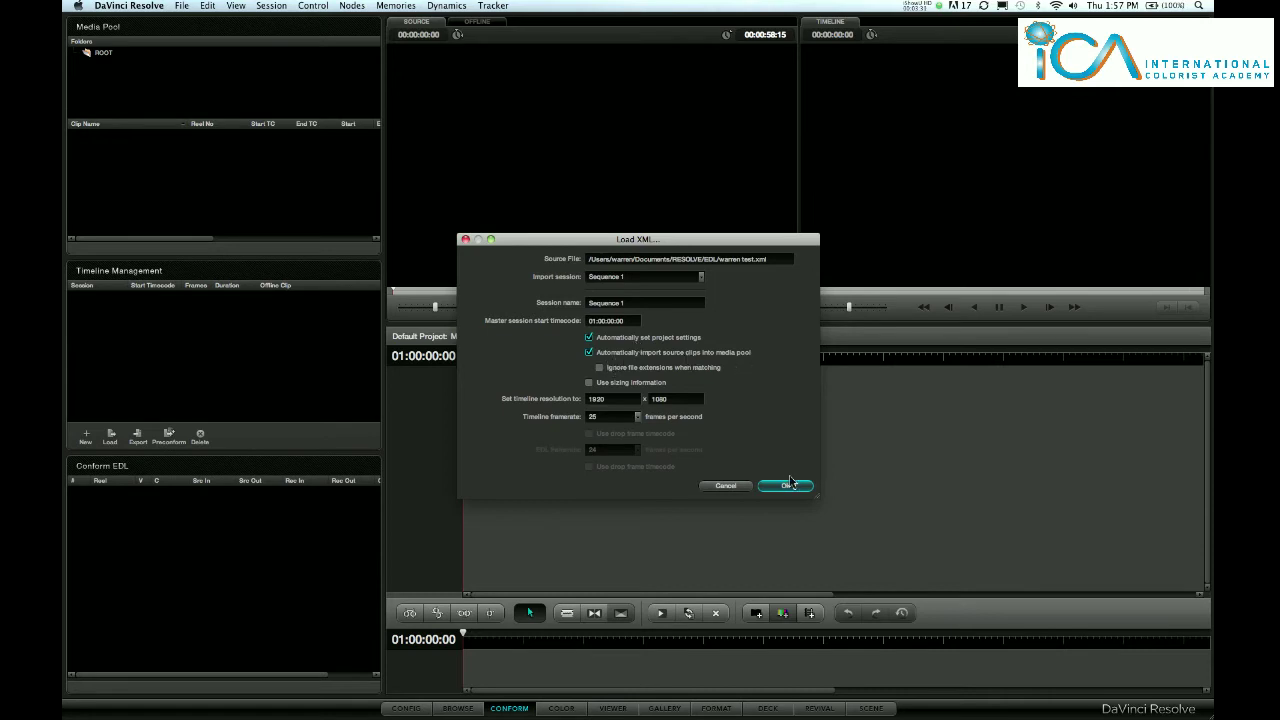
{"action": "left_click", "coordinate": [787, 486]}
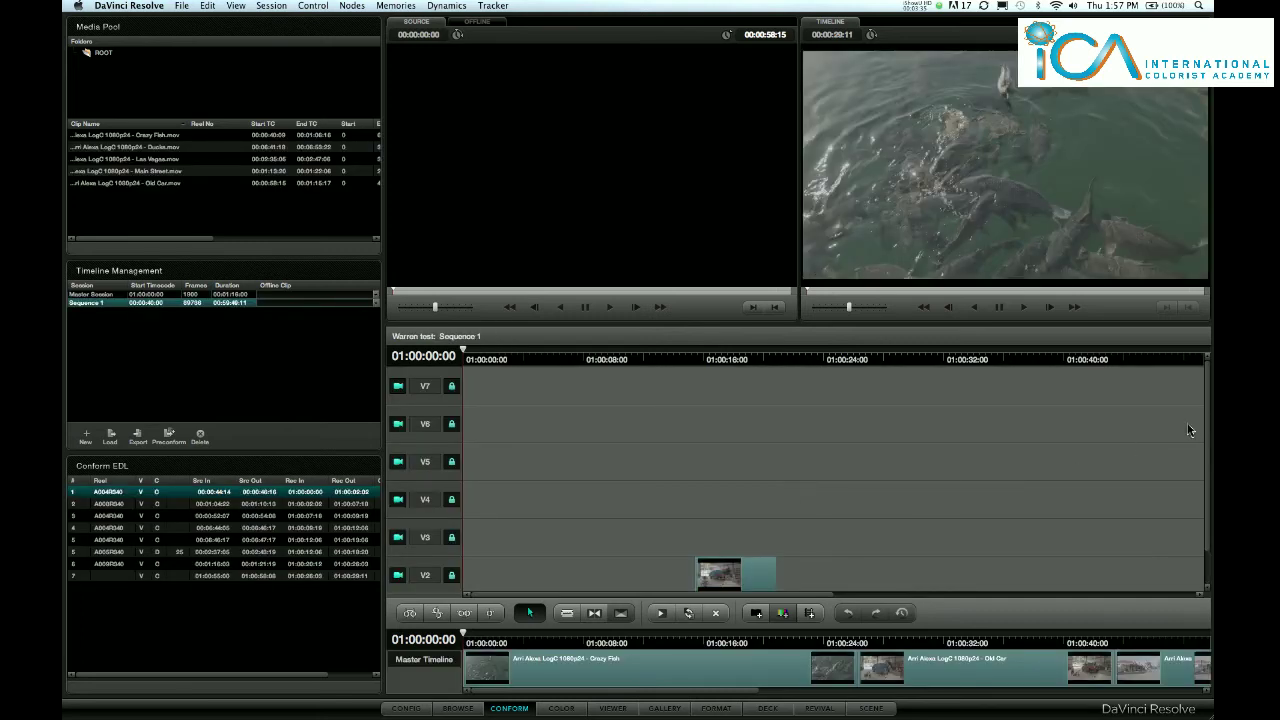
- Inspect the conformed Sequence 1 clips on the timeline and unlock video track V6
{"action": "left_click_drag", "start_coordinate": [1208, 430], "coordinate": [1213, 551]}
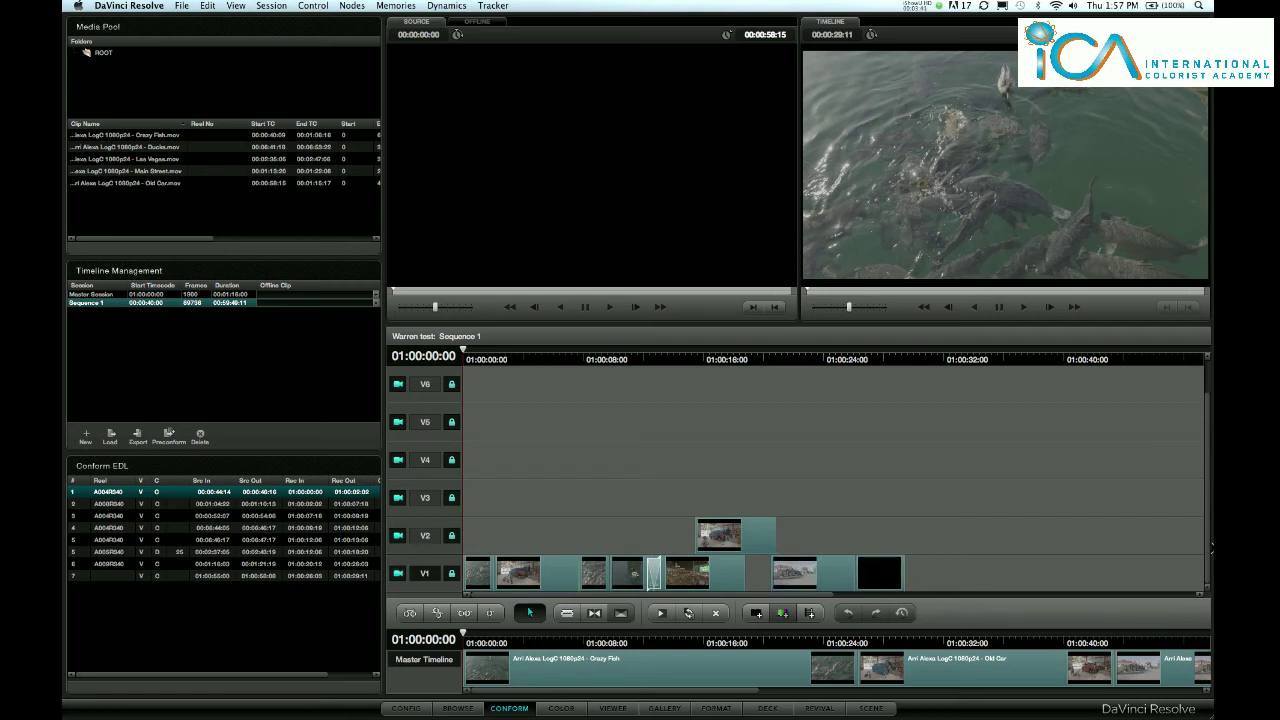
{"action": "left_click_drag", "start_coordinate": [1212, 548], "coordinate": [1200, 517]}
{"action": "scroll", "coordinate": [598, 433], "scroll_direction": "down", "scroll_amount": 5}
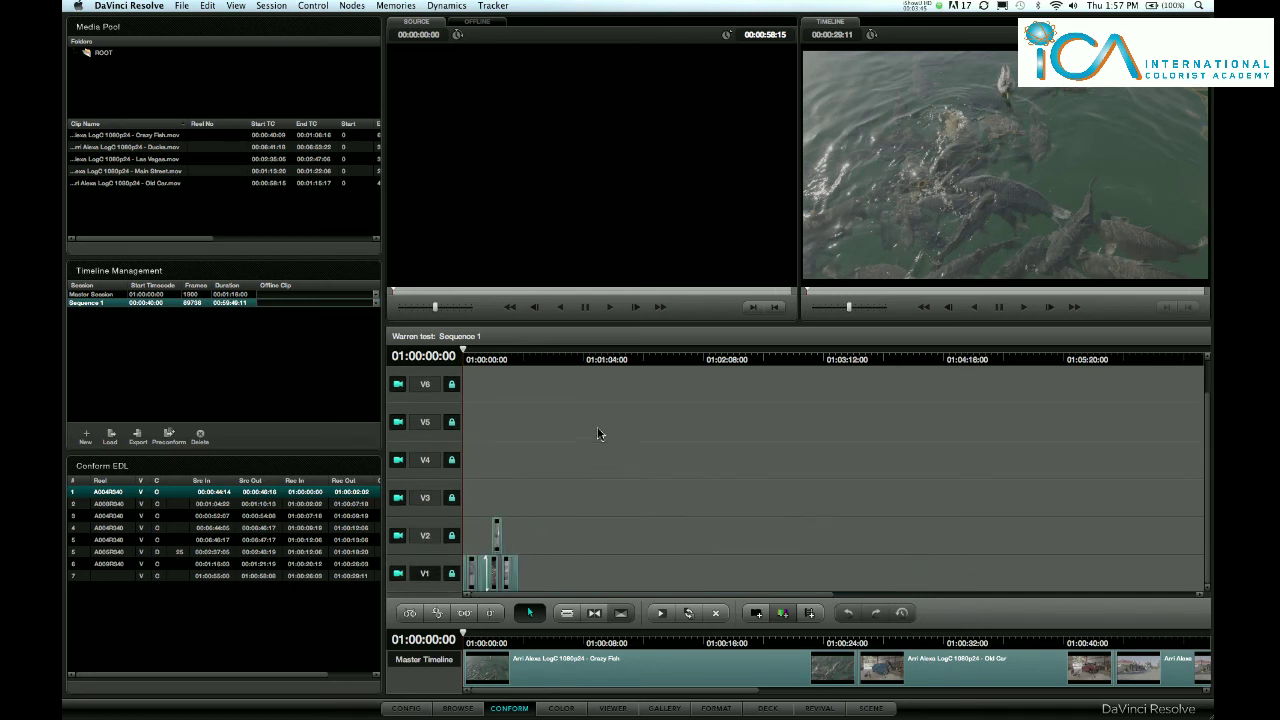
{"action": "scroll", "coordinate": [598, 433], "scroll_direction": "up", "scroll_amount": 5}
{"action": "scroll", "coordinate": [598, 433], "scroll_direction": "down", "scroll_amount": 3}
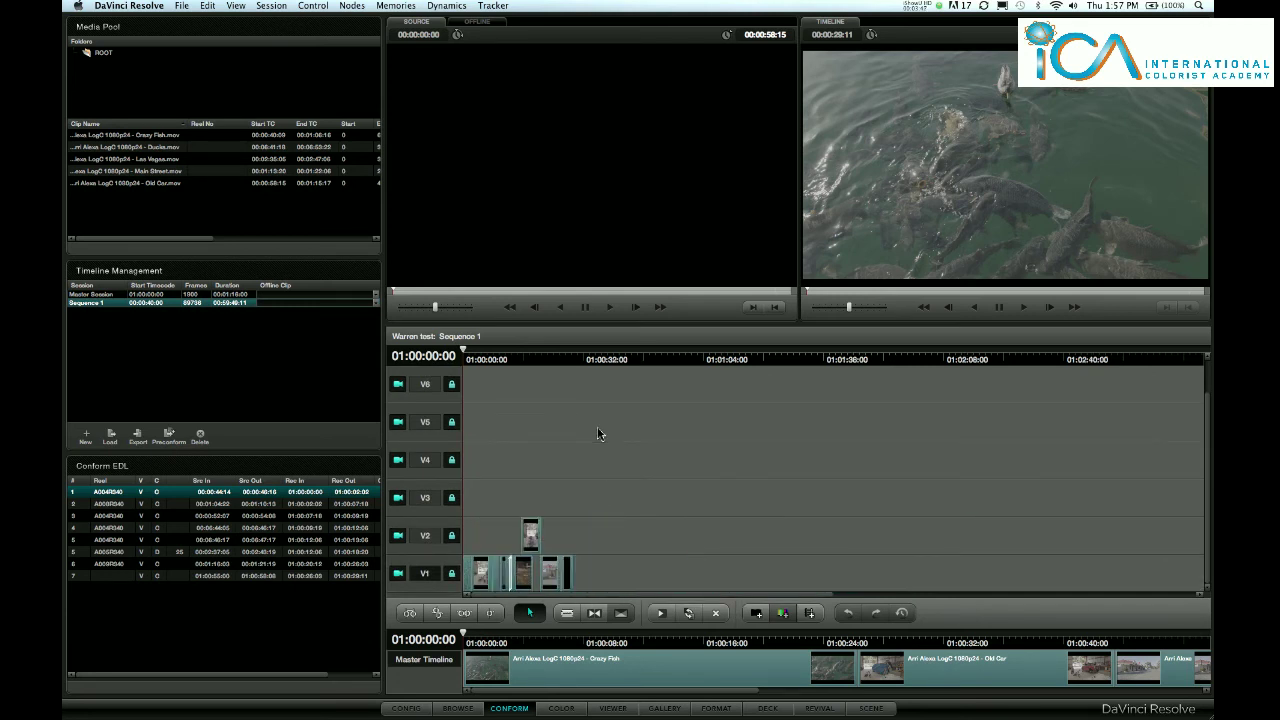
{"action": "scroll", "coordinate": [598, 433], "scroll_direction": "up", "scroll_amount": 3}
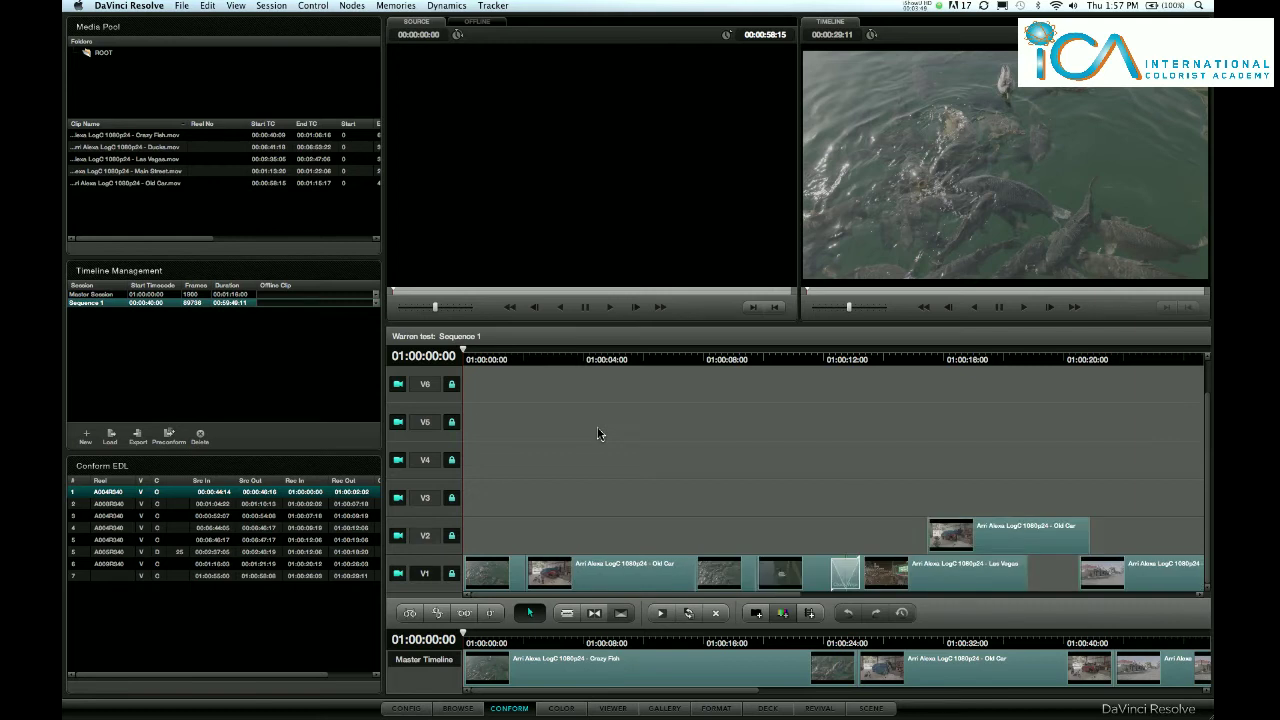
{"action": "left_click", "coordinate": [452, 387]}
- Attempt to remove an empty video track, then hide DaVinci Resolve to return to Final Cut Pro
{"action": "right_click", "coordinate": [523, 389]}
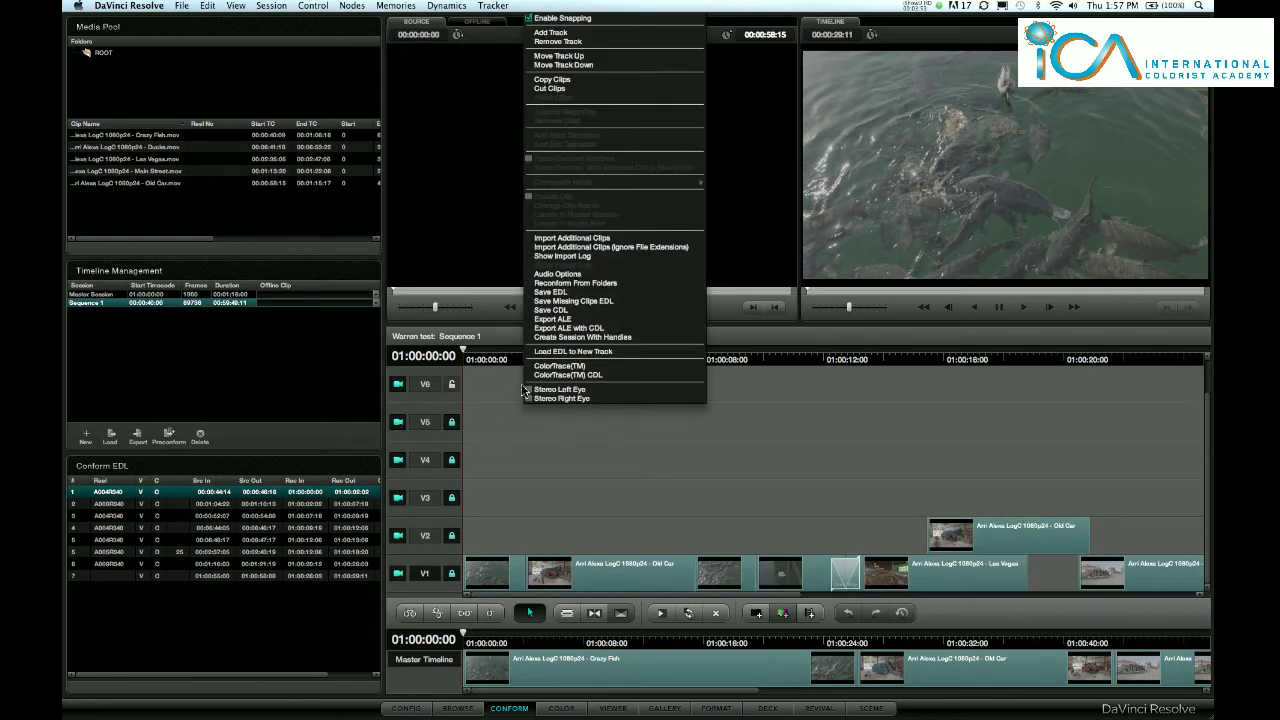
{"action": "left_click", "coordinate": [570, 48]}
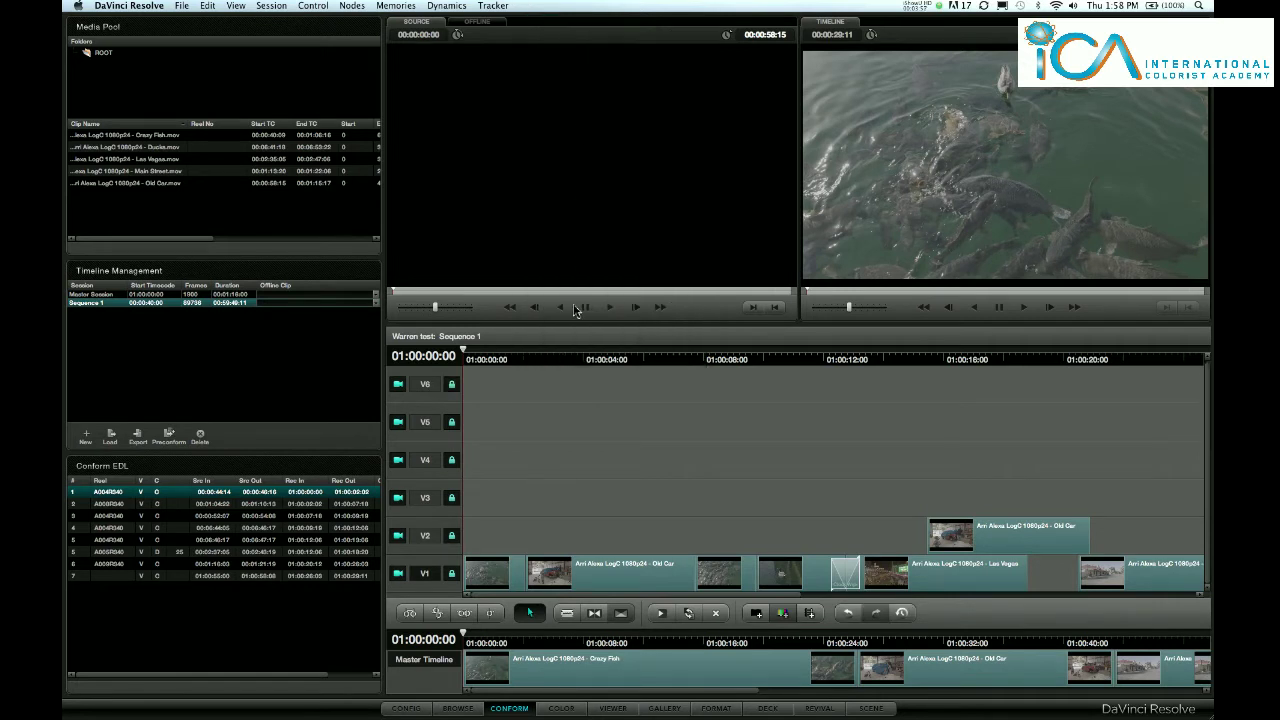
{"action": "scroll", "coordinate": [540, 419], "scroll_direction": "up", "scroll_amount": 3}
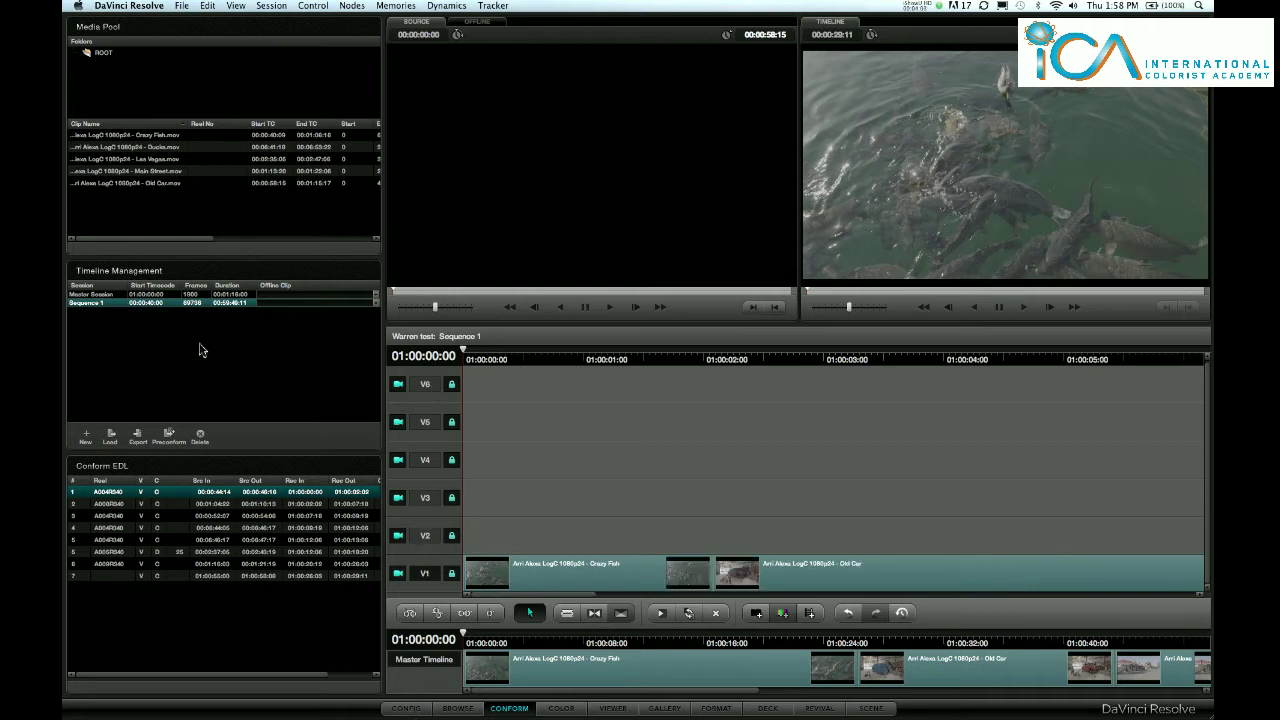
{"action": "left_click", "coordinate": [146, 8]}
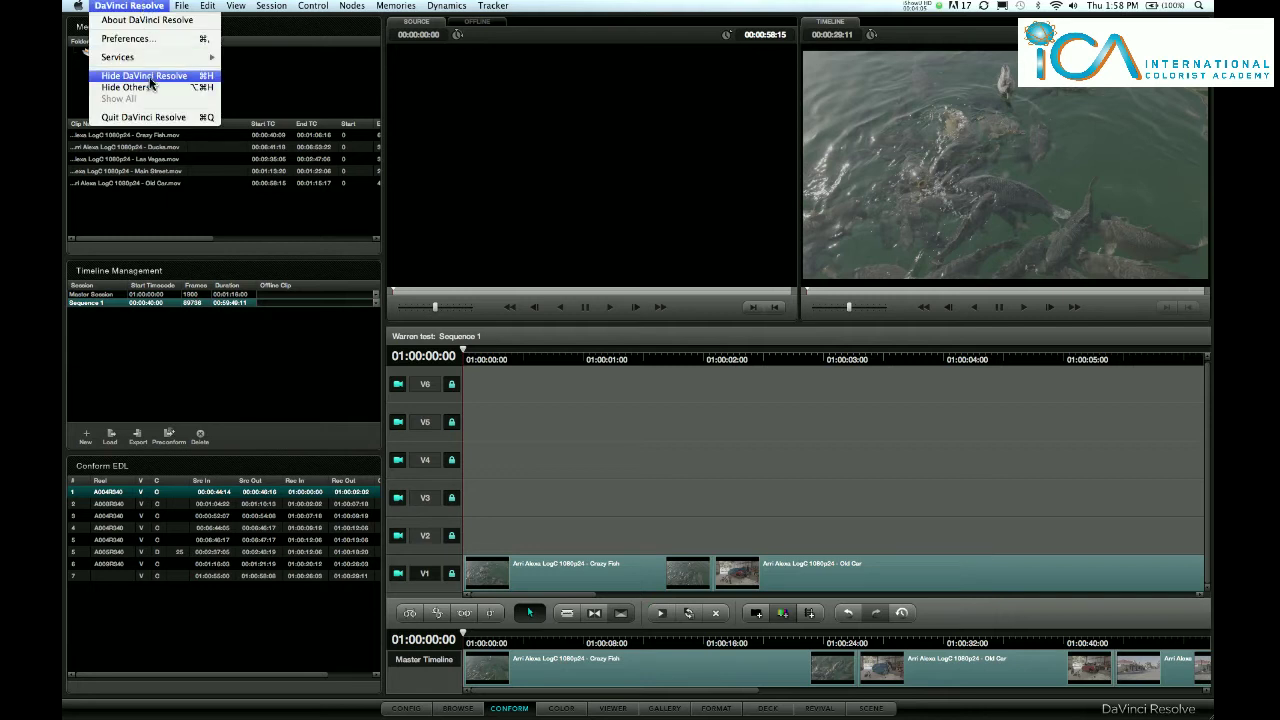
{"action": "left_click", "coordinate": [148, 76]}
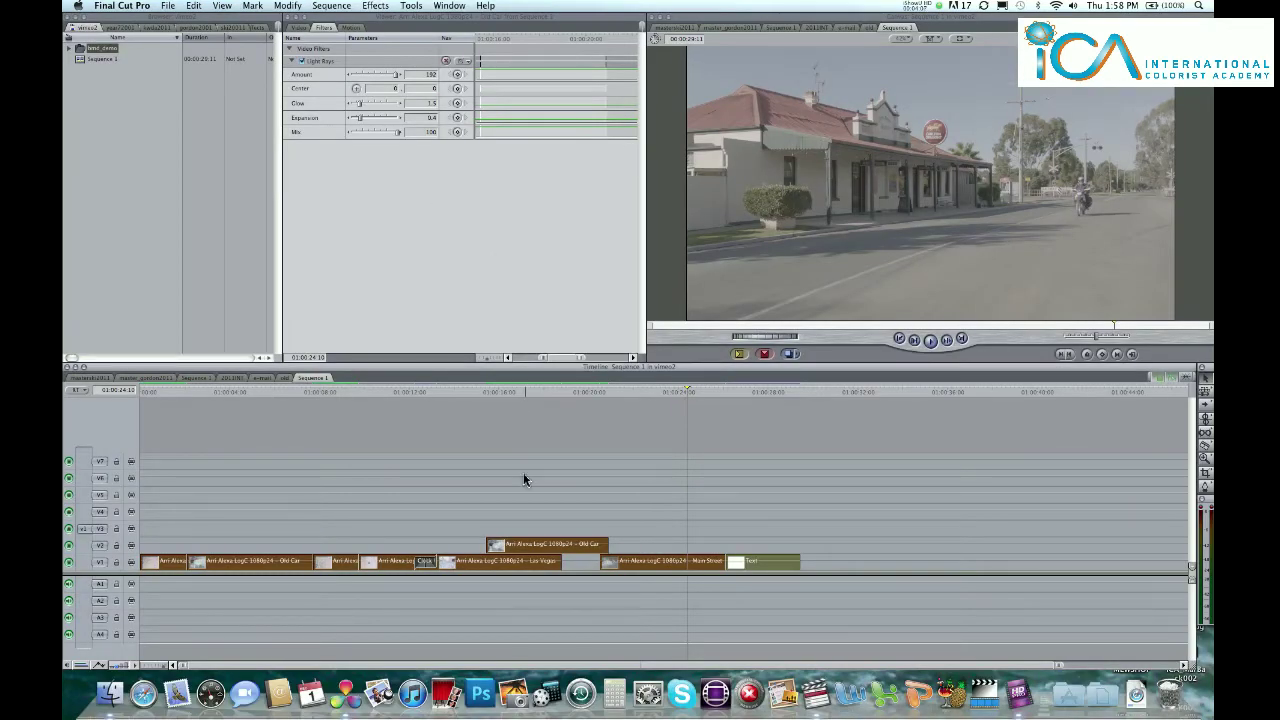
- Delete all empty video tracks from Sequence 1, leaving only V1 and V2
{"action": "left_click", "coordinate": [524, 480]}
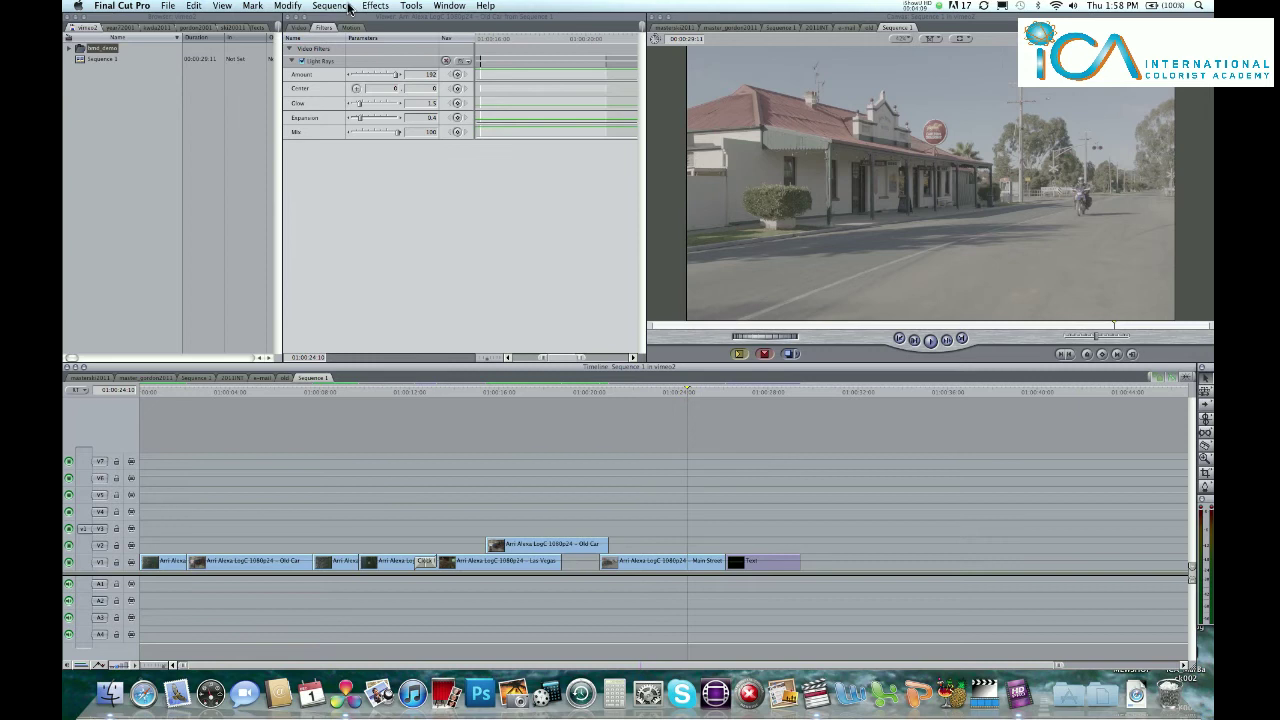
{"action": "left_click", "coordinate": [338, 6]}
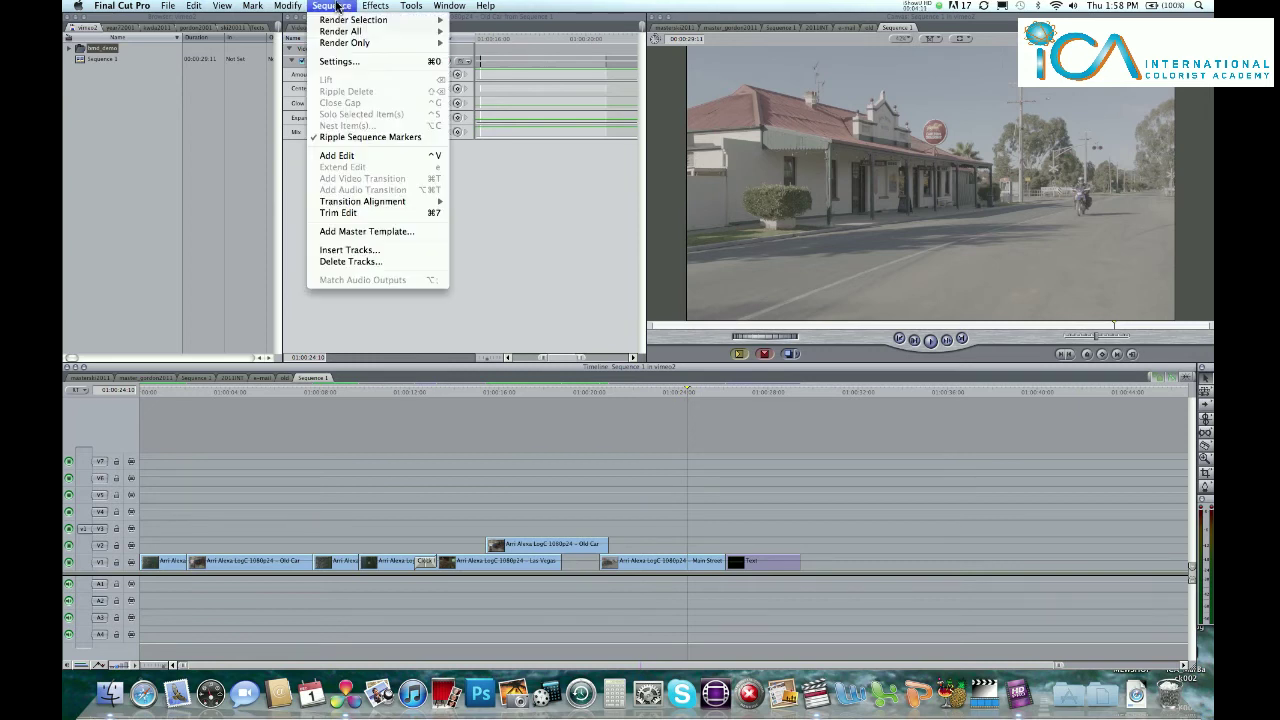
{"action": "left_click", "coordinate": [358, 262]}
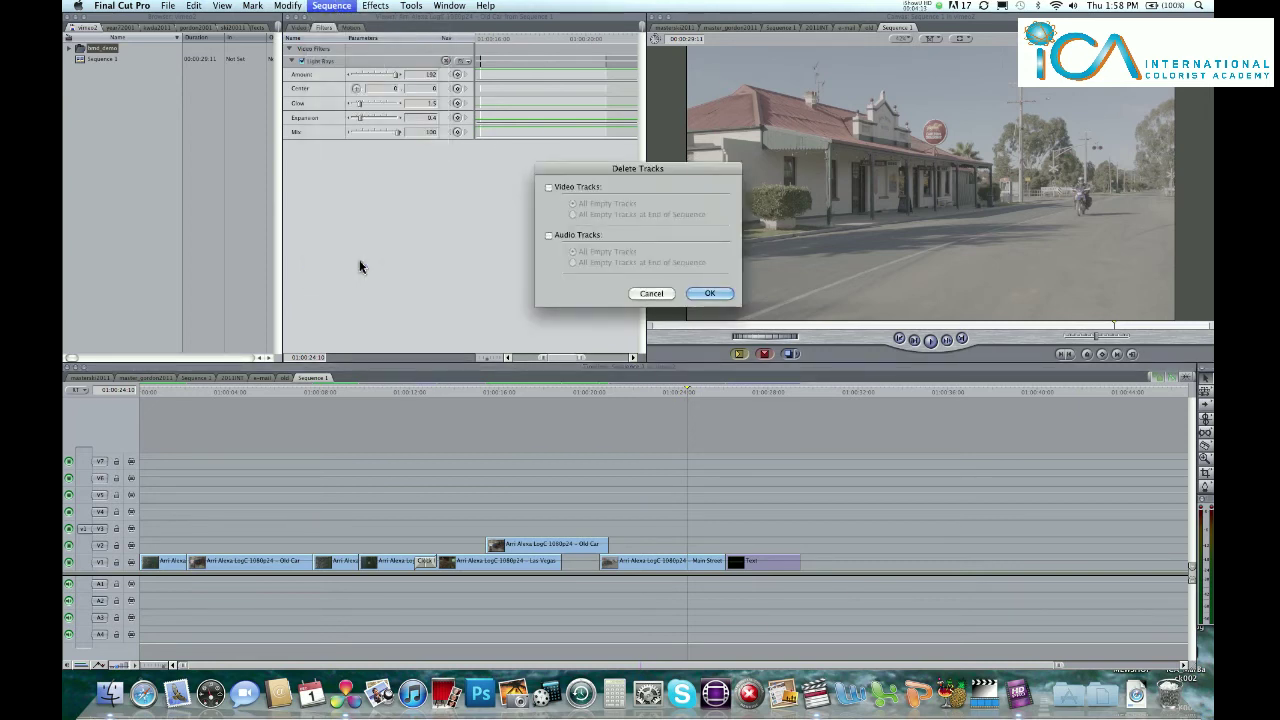
{"action": "left_click", "coordinate": [548, 187]}
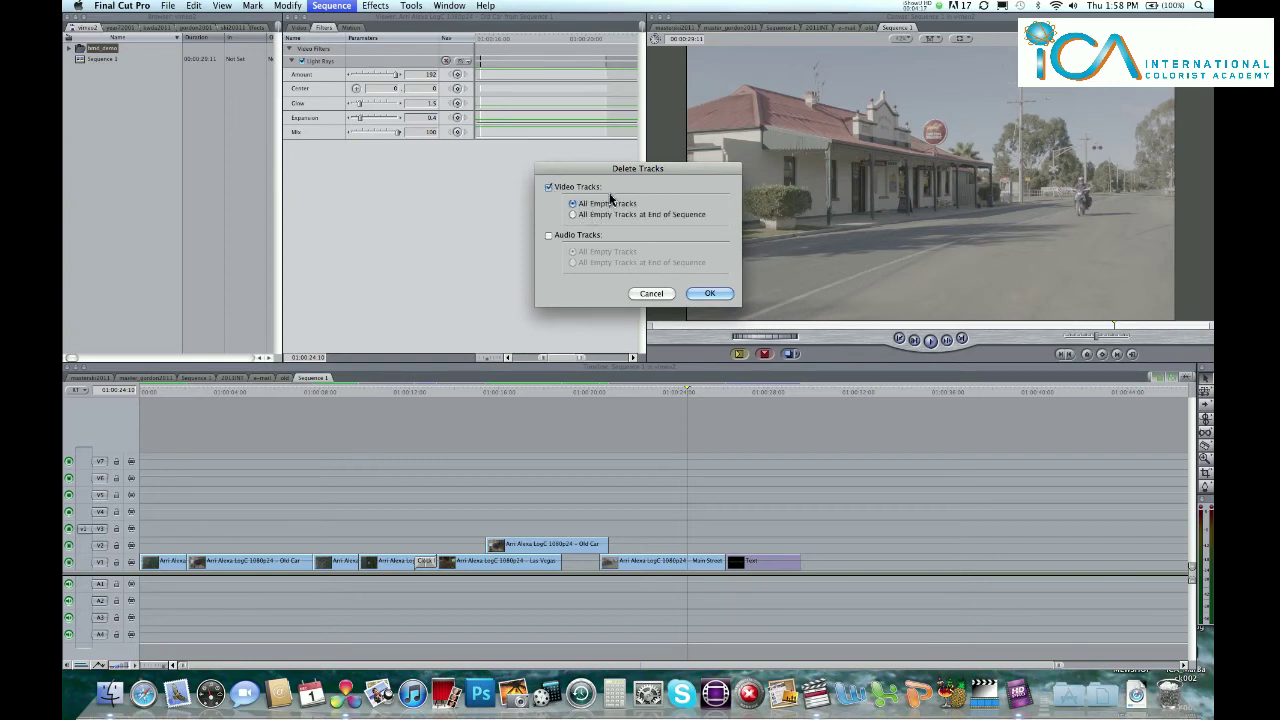
{"action": "left_click", "coordinate": [710, 293]}
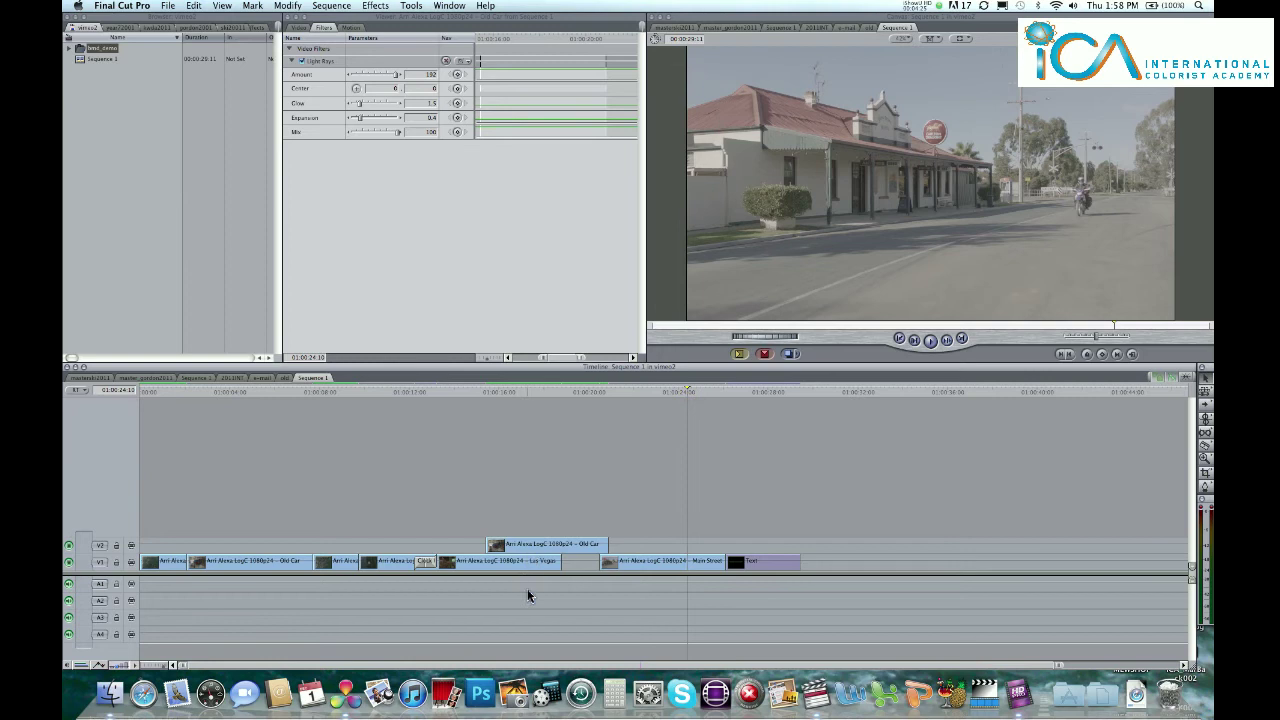
- Return to DaVinci Resolve and scrub Sequence 1 to about 01:00:12:16
{"action": "left_click", "coordinate": [342, 695]}
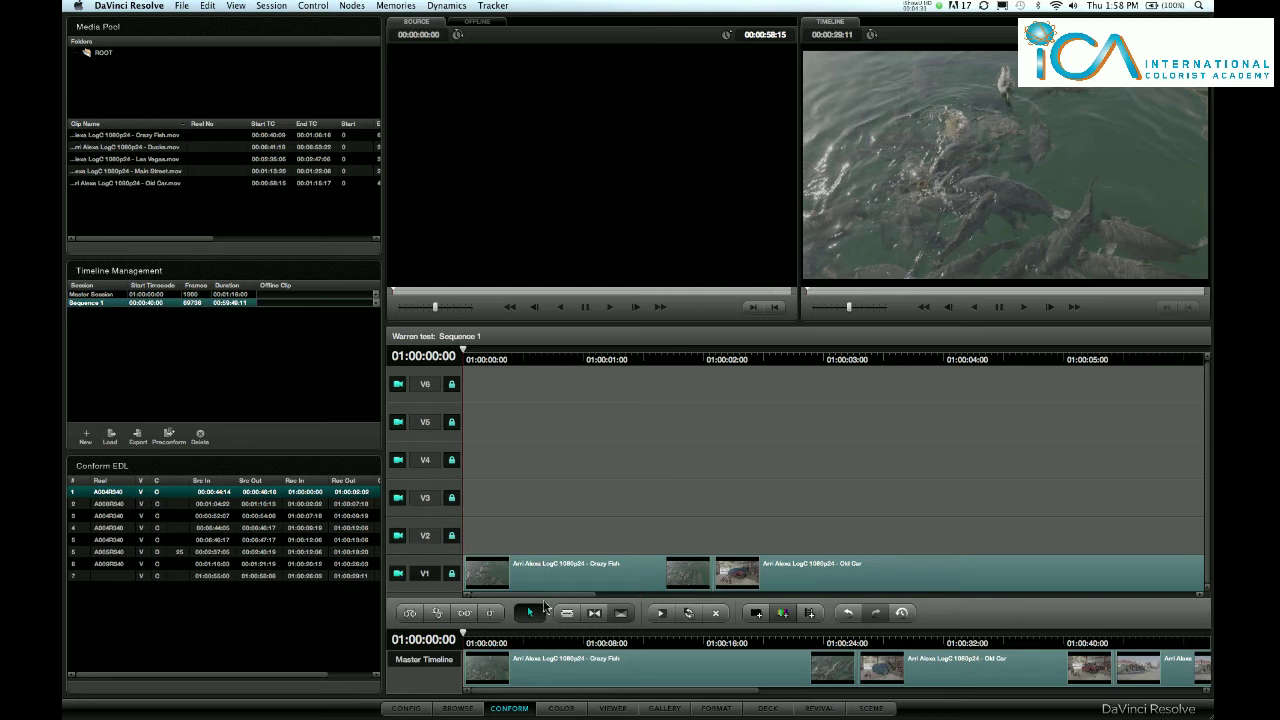
{"action": "scroll", "coordinate": [539, 603], "scroll_direction": "right", "scroll_amount": 5}
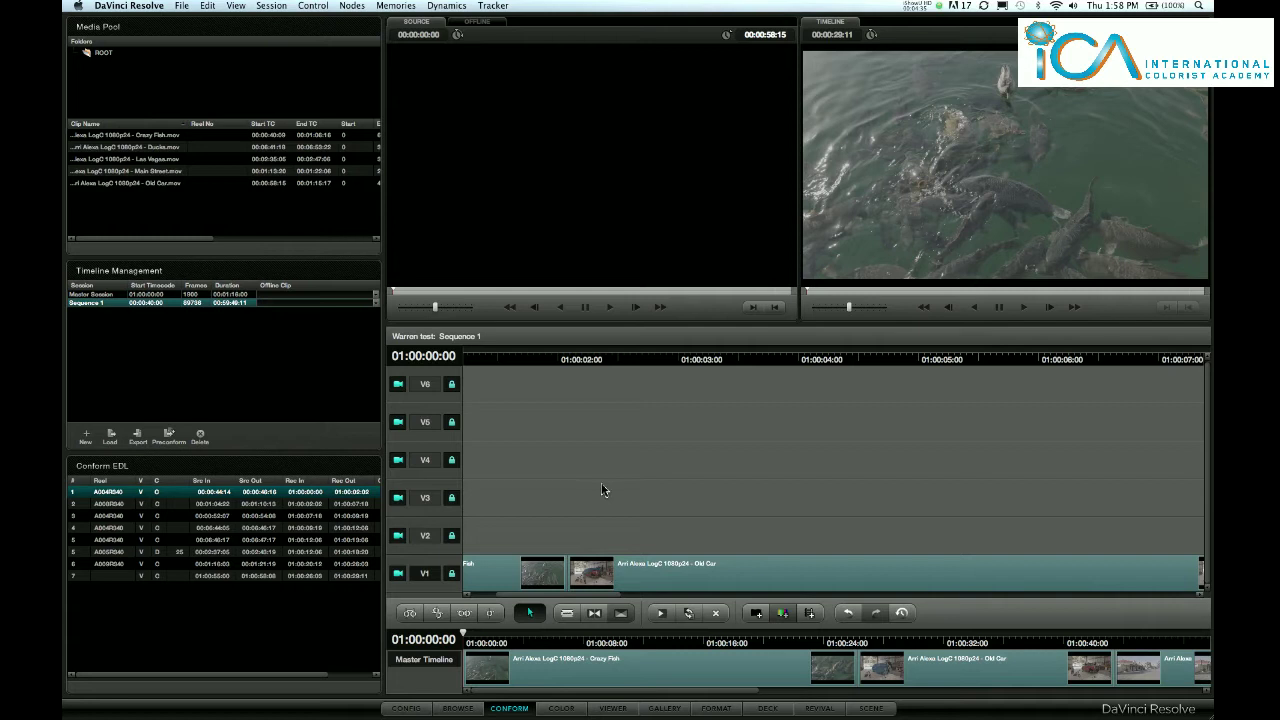
{"action": "left_click_drag", "start_coordinate": [554, 599], "coordinate": [746, 591]}
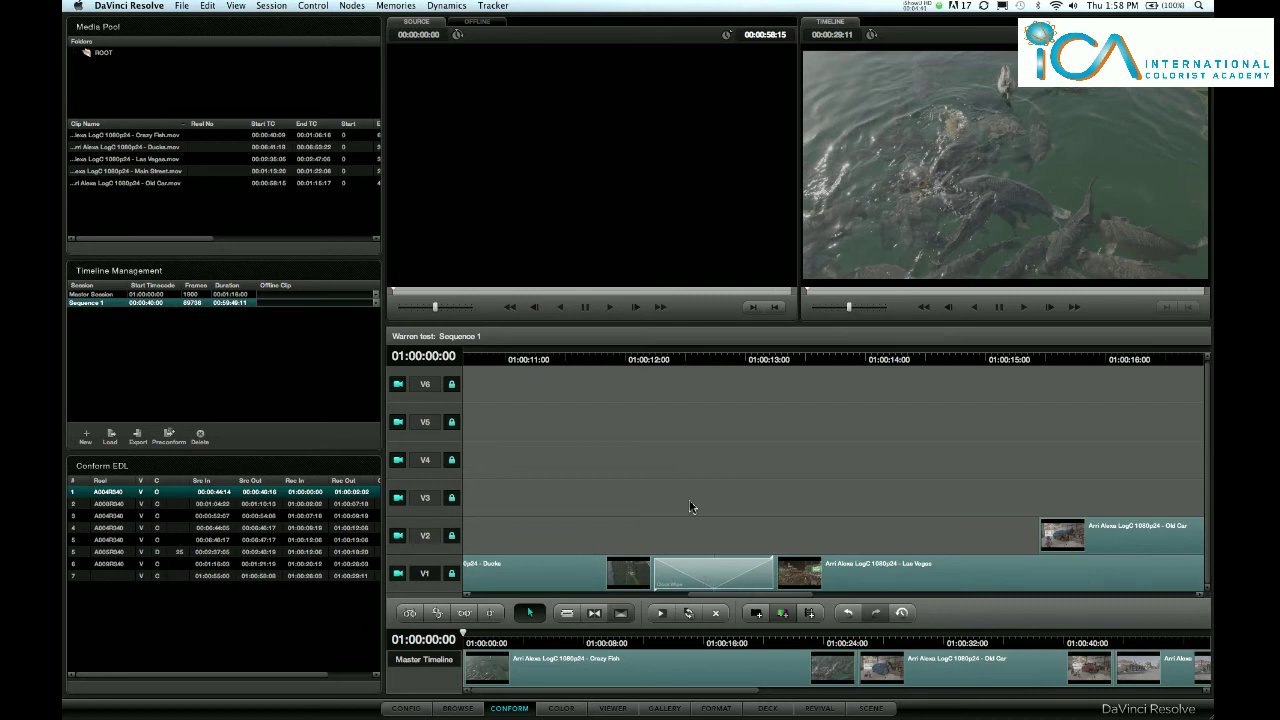
{"action": "left_click_drag", "start_coordinate": [613, 362], "coordinate": [817, 363]}
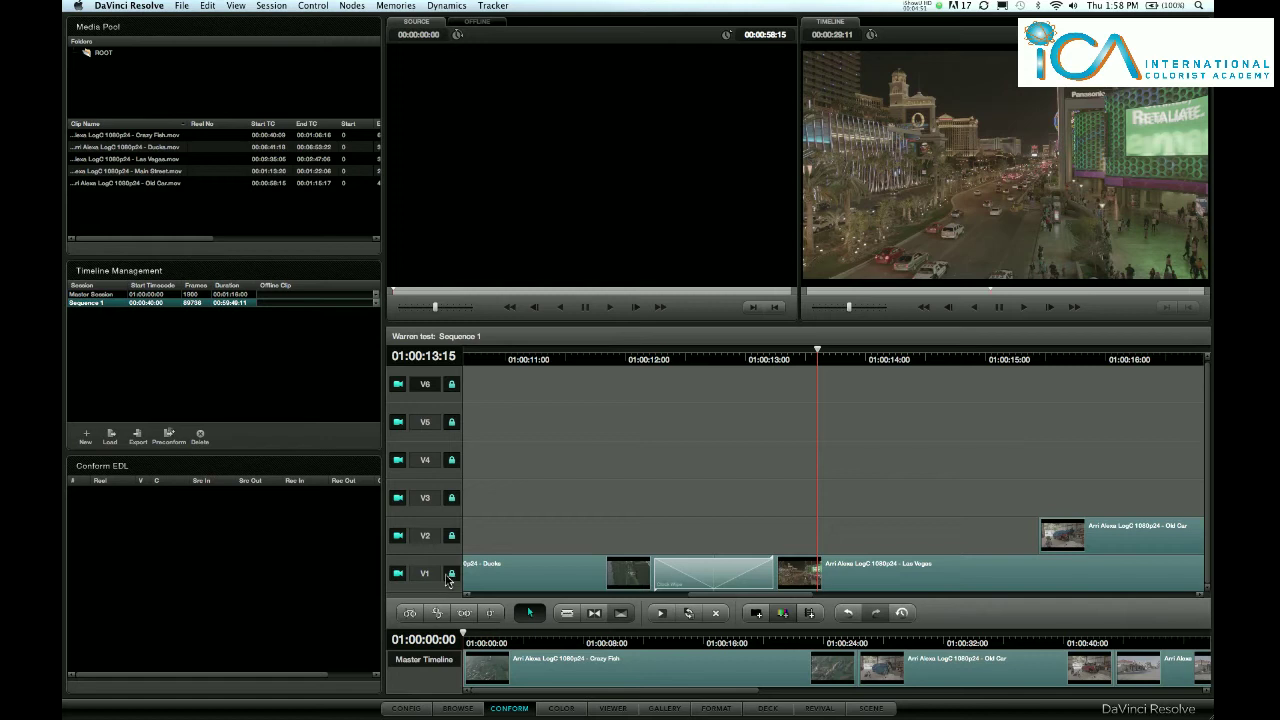
- Unlock track V1, check the V1 transition options without changes, and open the Color page
{"action": "left_click", "coordinate": [451, 573]}
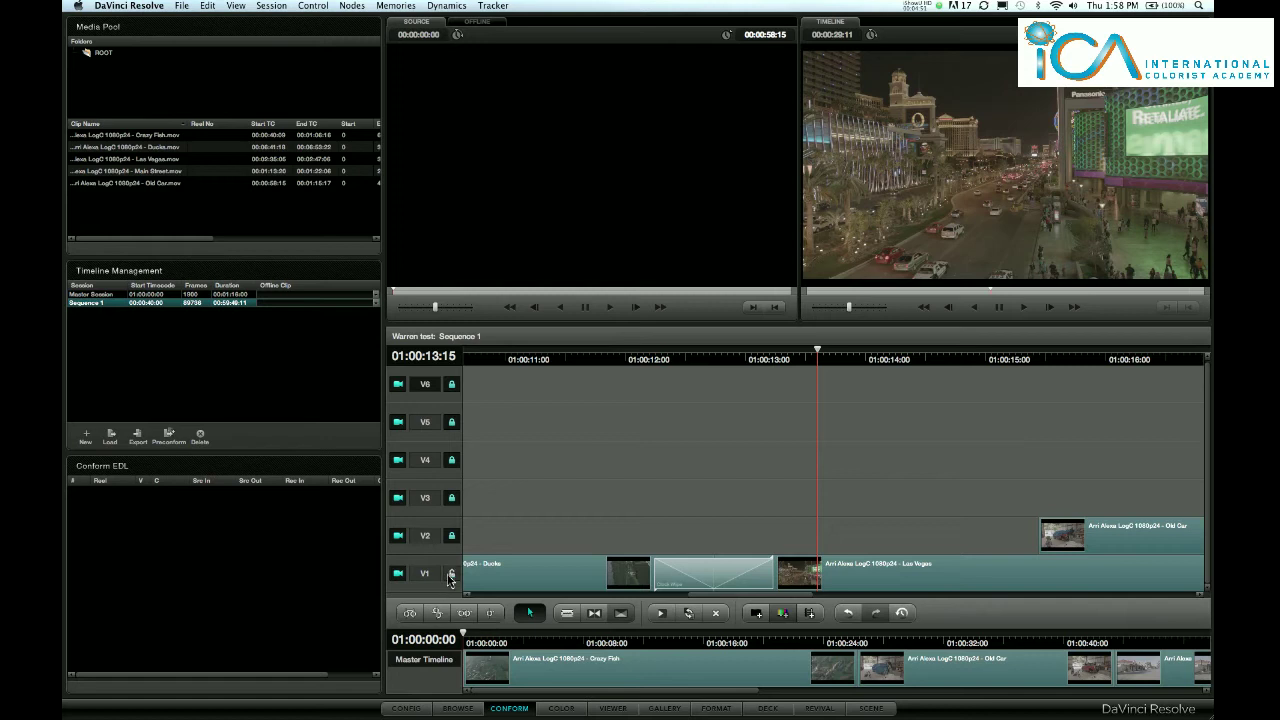
{"action": "right_click", "coordinate": [716, 578]}
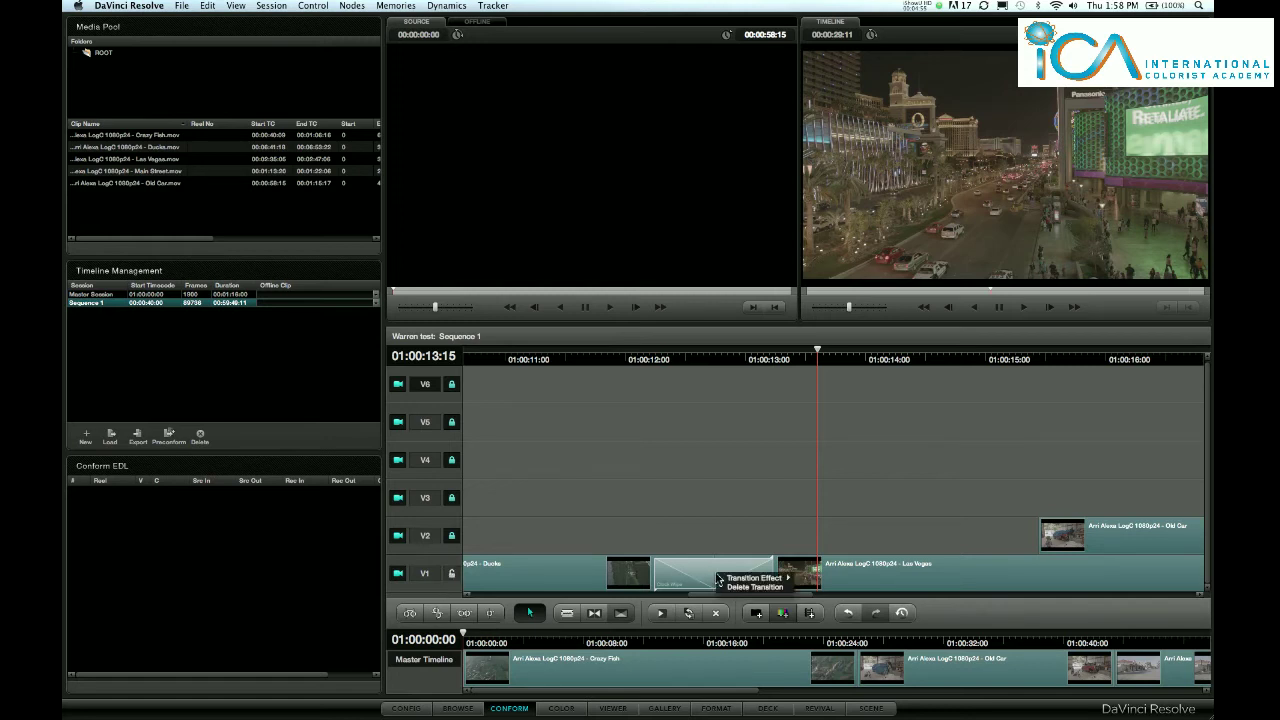
{"action": "mouse_move", "coordinate": [758, 586]}
{"action": "left_click", "coordinate": [721, 430]}
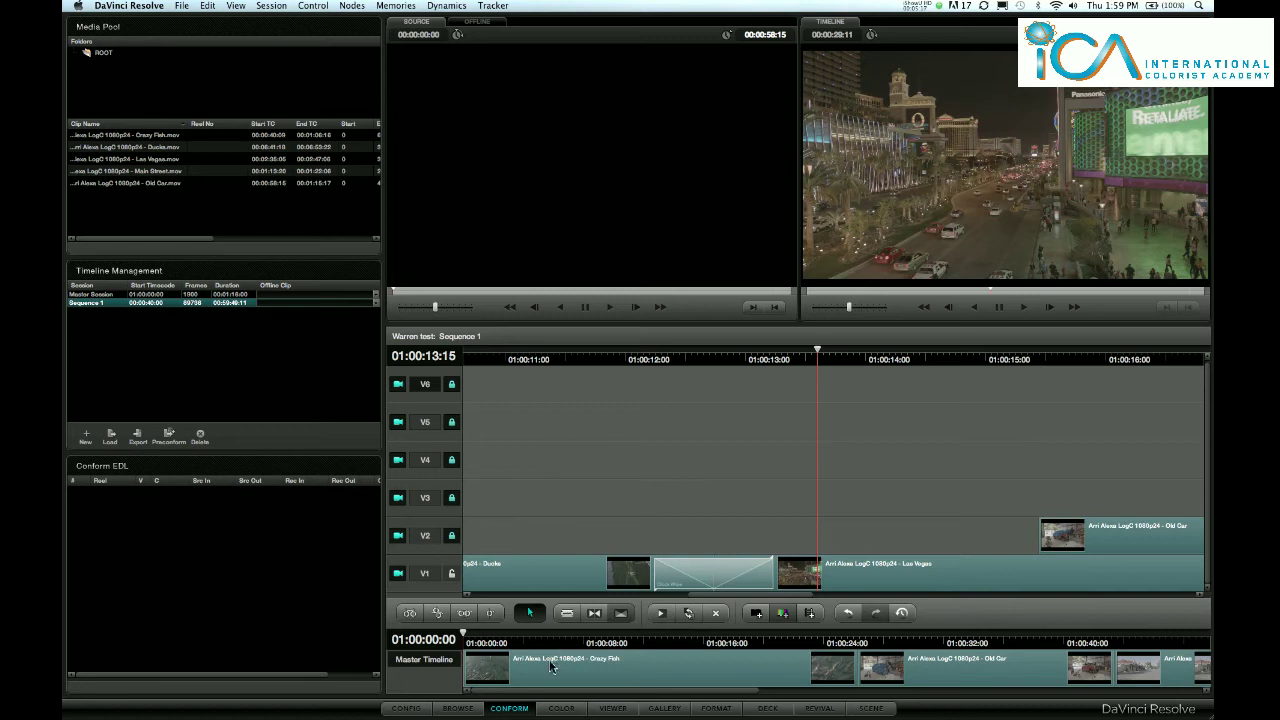
{"action": "left_click", "coordinate": [562, 708]}
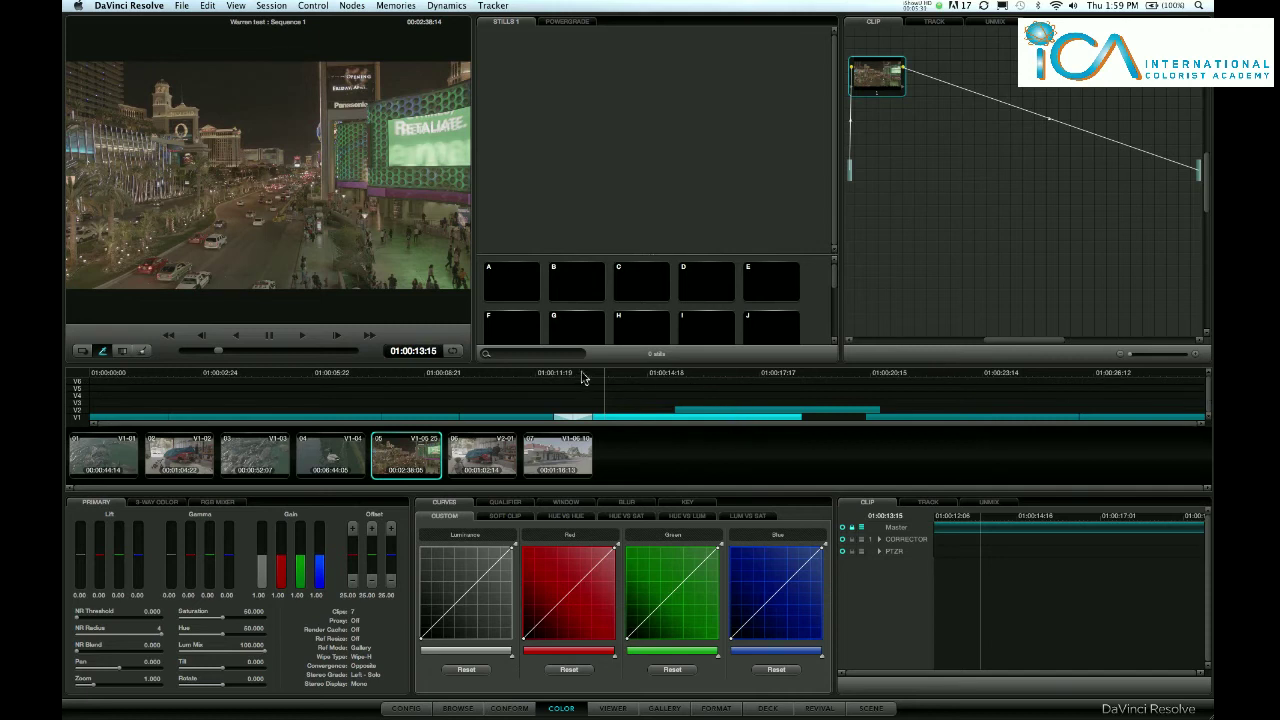
- Load clip 06, the red car garage shot at 01:00:15:11, for grading
{"action": "key", "text": "Up"}
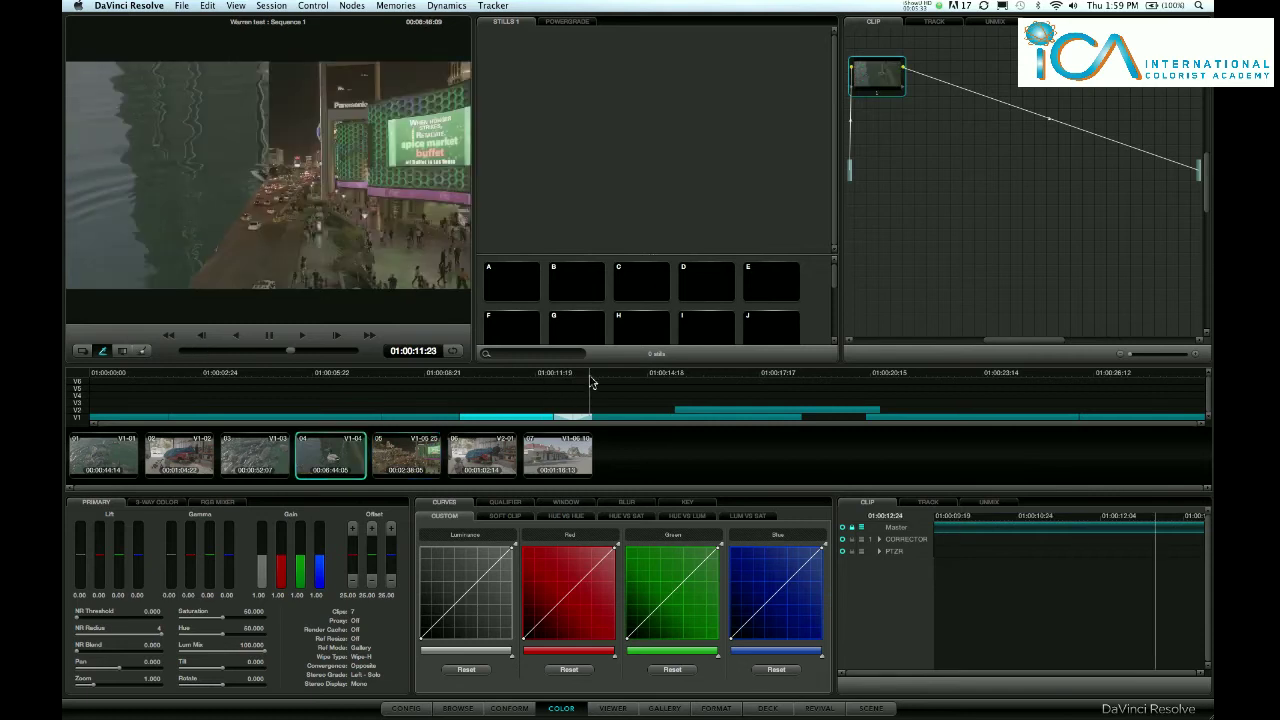
{"action": "left_click", "coordinate": [588, 397]}
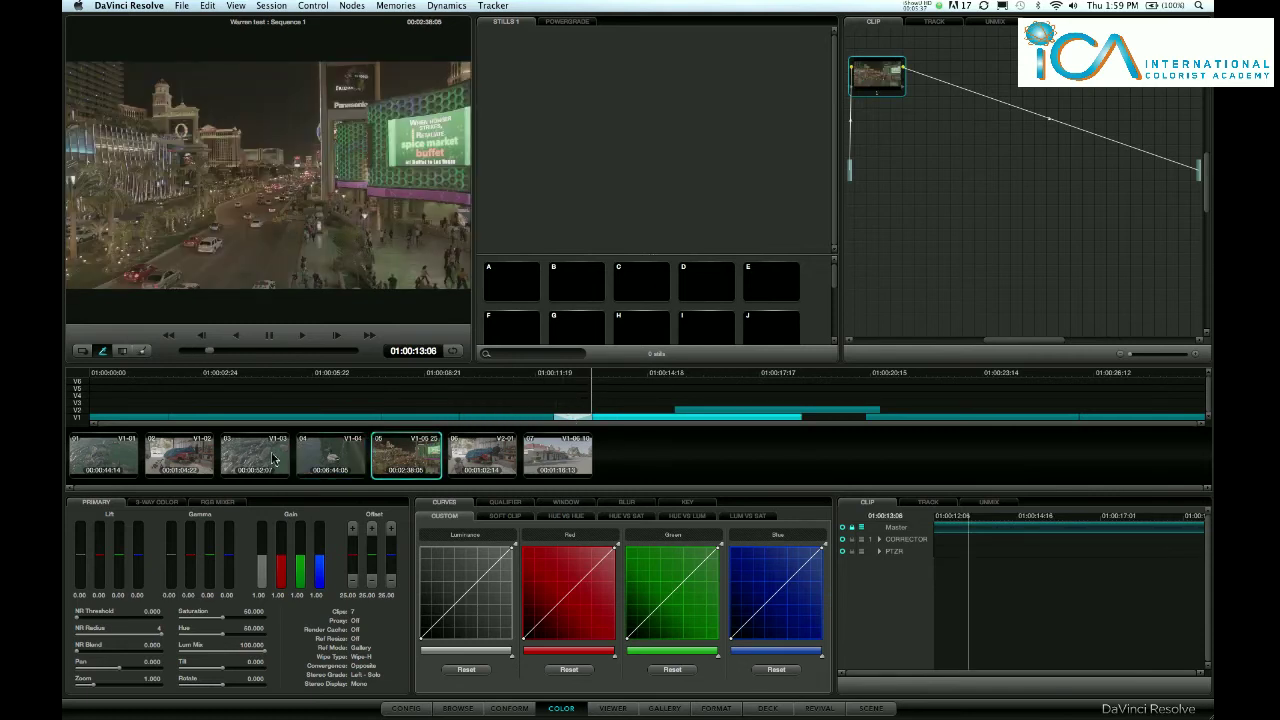
{"action": "left_click", "coordinate": [488, 455]}
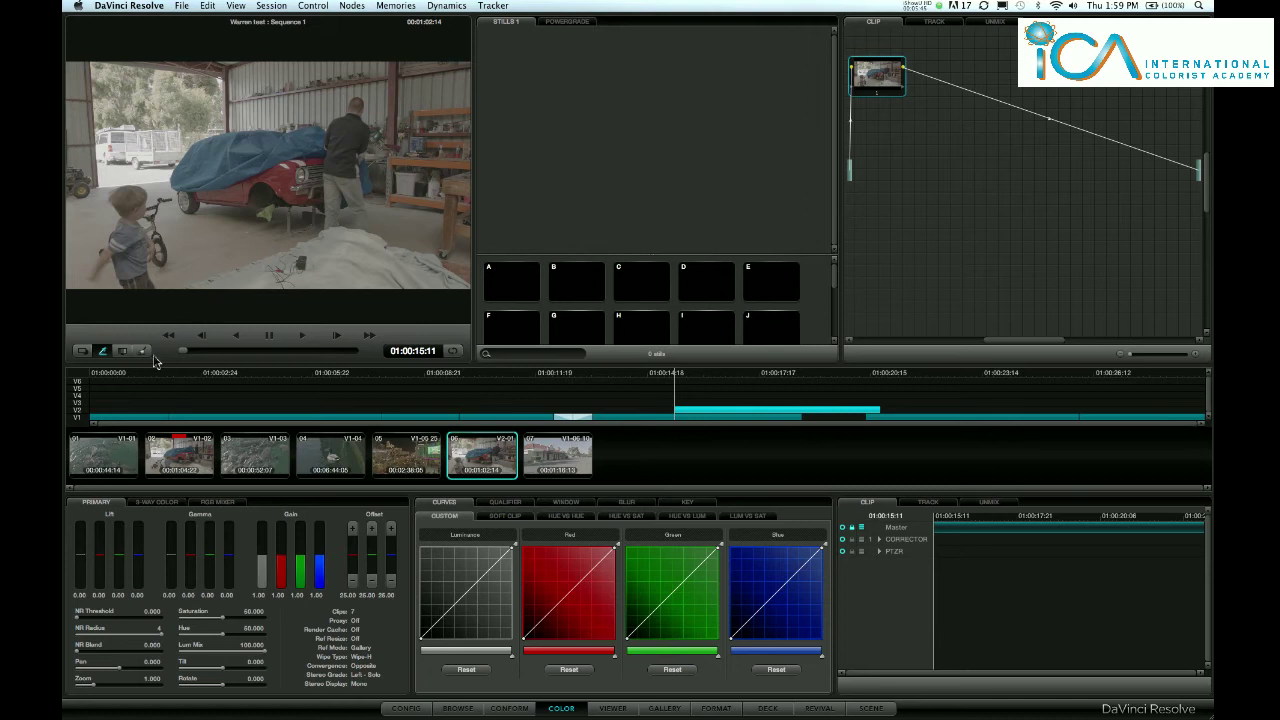
{"action": "left_click", "coordinate": [112, 460]}
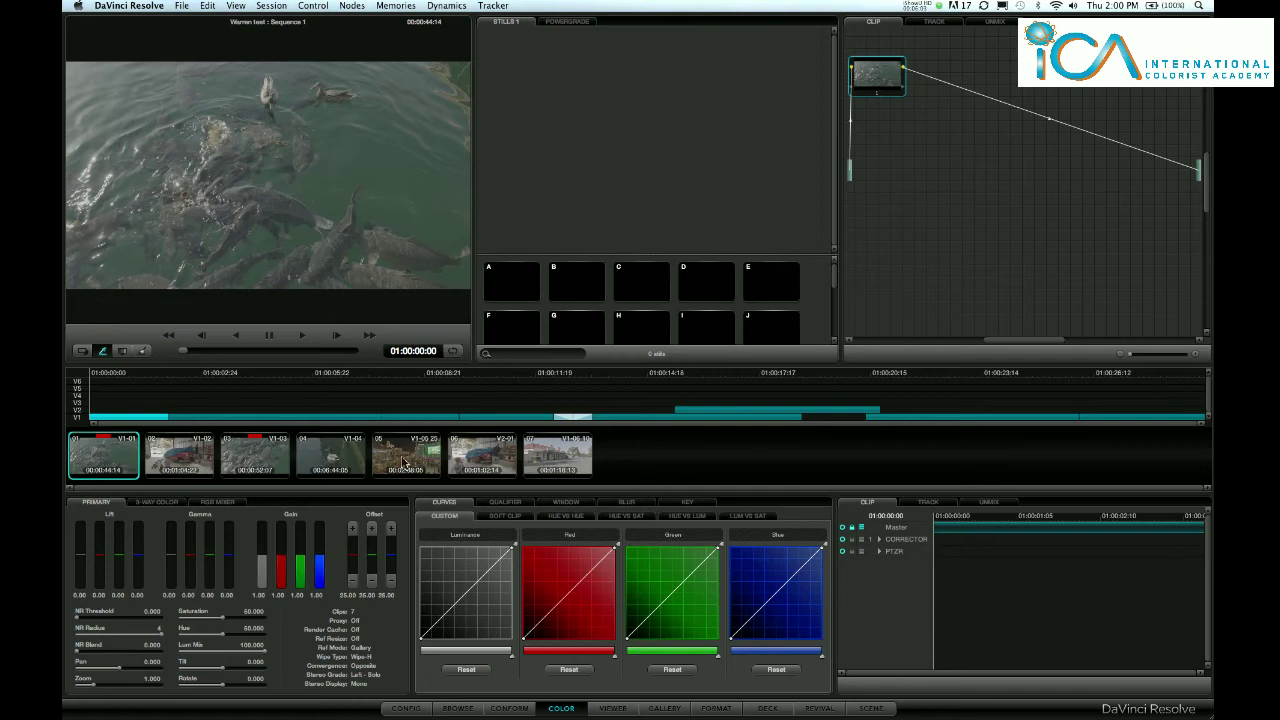
{"action": "left_click", "coordinate": [485, 472]}
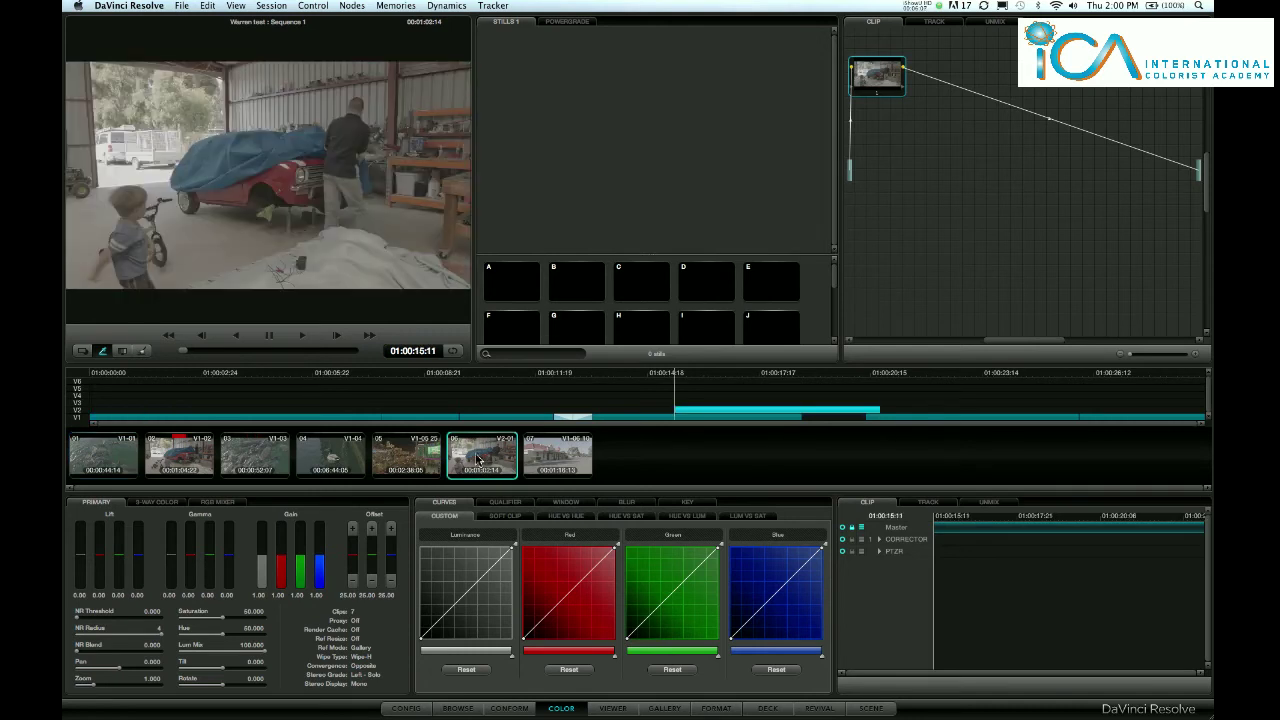
- Apply Use Sizing Information from XML to clip 06 so the red car fills the frame
{"action": "right_click", "coordinate": [478, 459]}
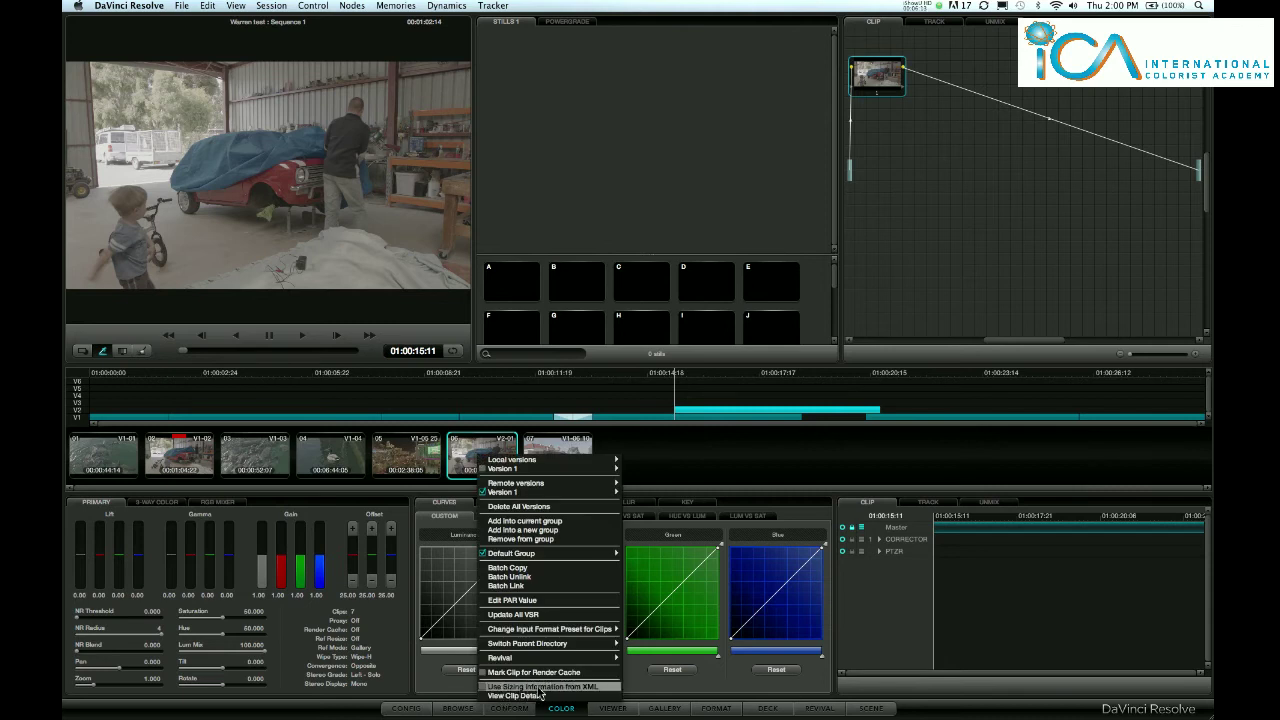
{"action": "left_click", "coordinate": [484, 688]}
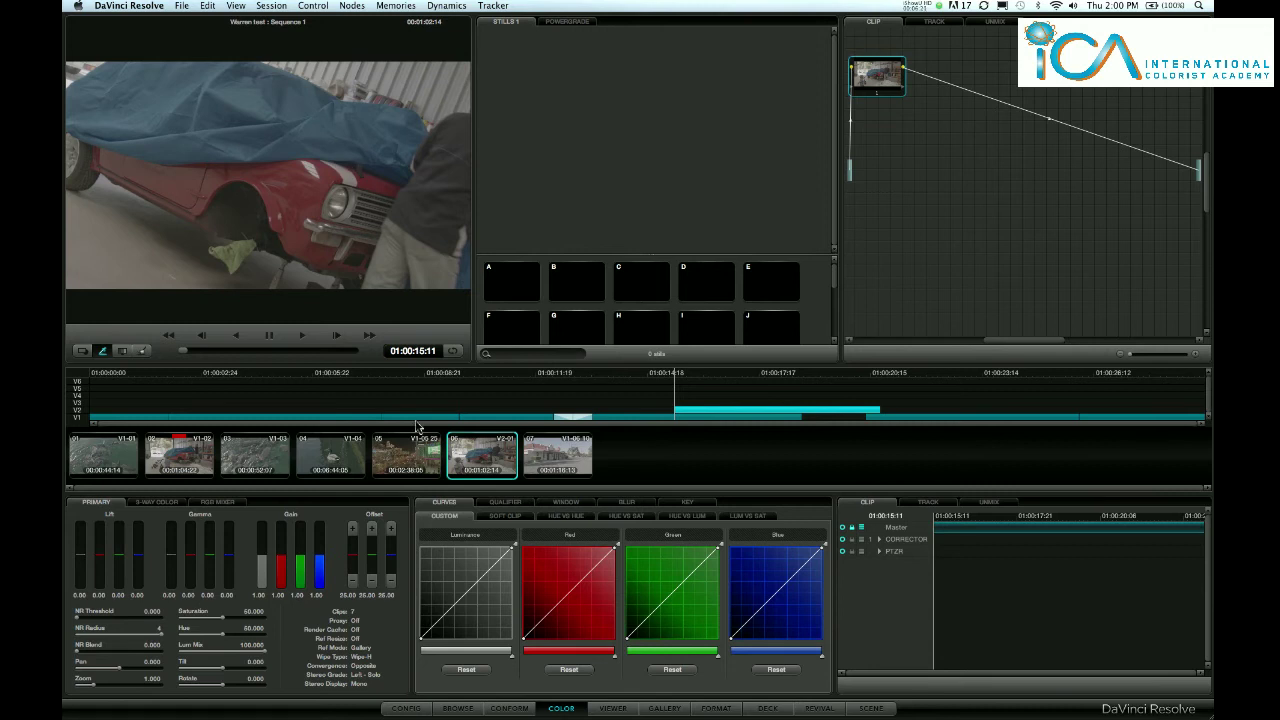
{"action": "left_click", "coordinate": [776, 374]}
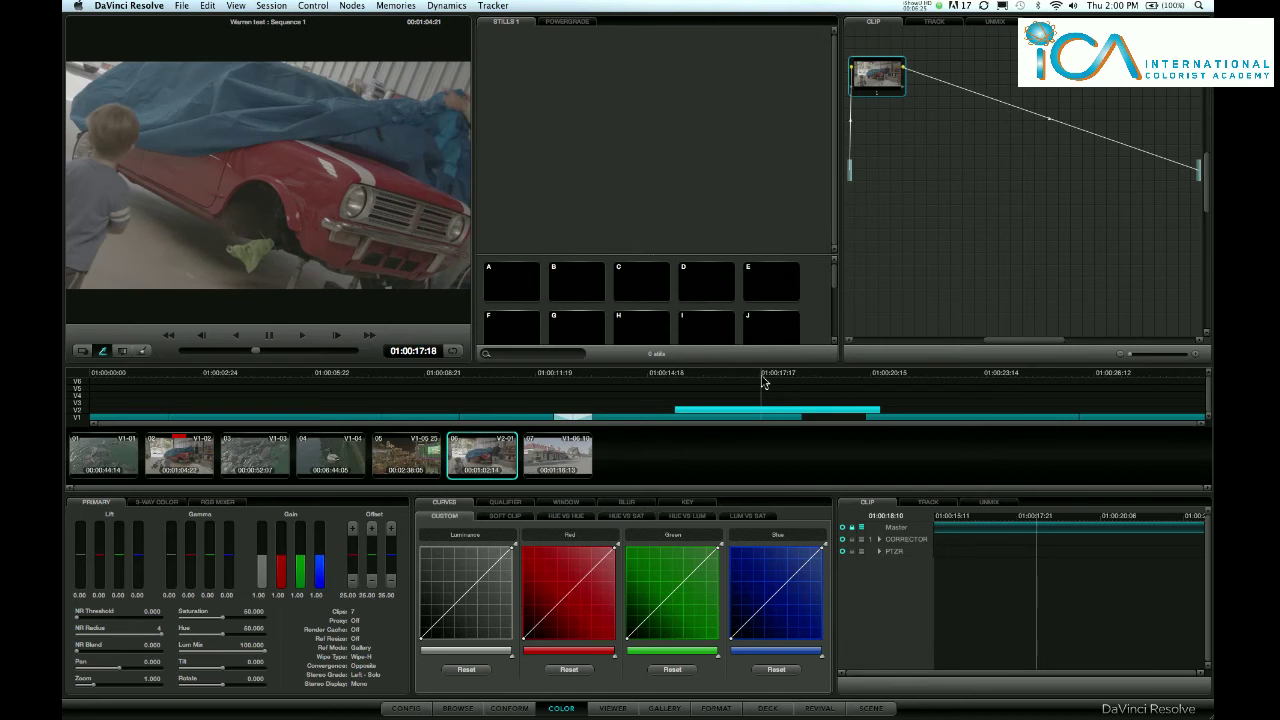
- Review clips 01 through 07 and switch the node editor to track-level nodes
{"action": "left_click", "coordinate": [106, 462]}
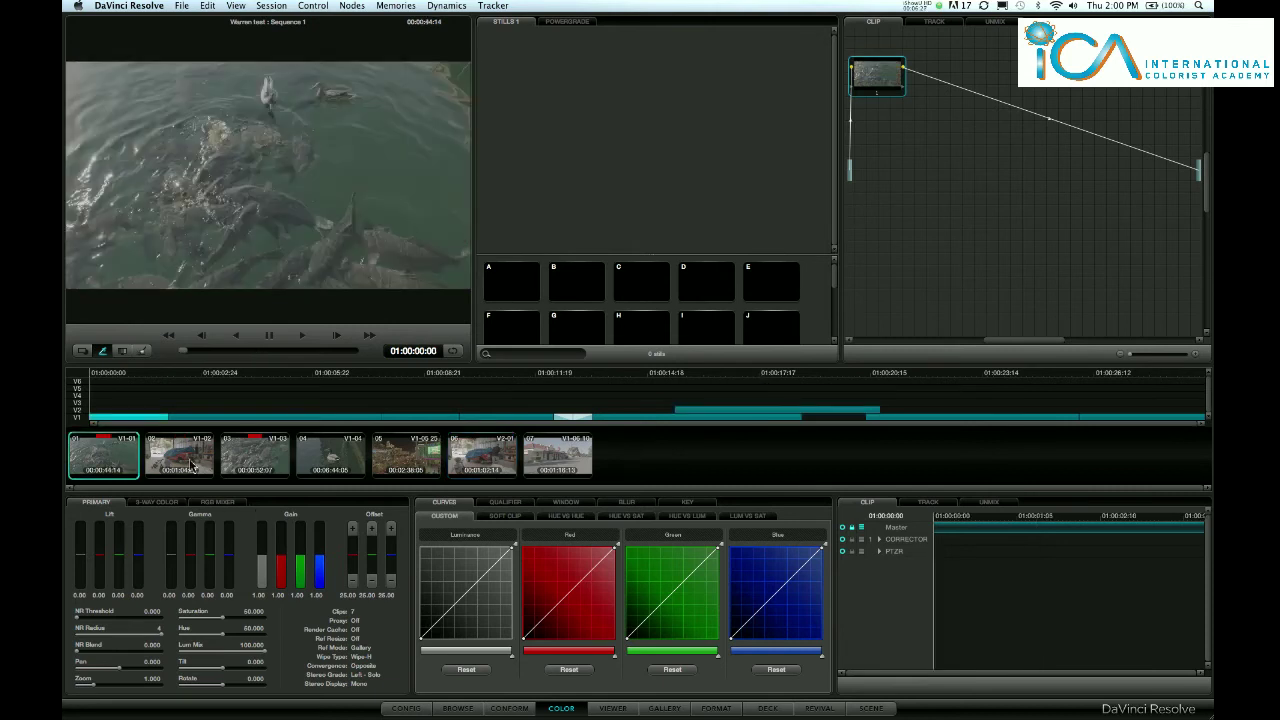
{"action": "left_click", "coordinate": [193, 464]}
{"action": "left_click", "coordinate": [252, 465]}
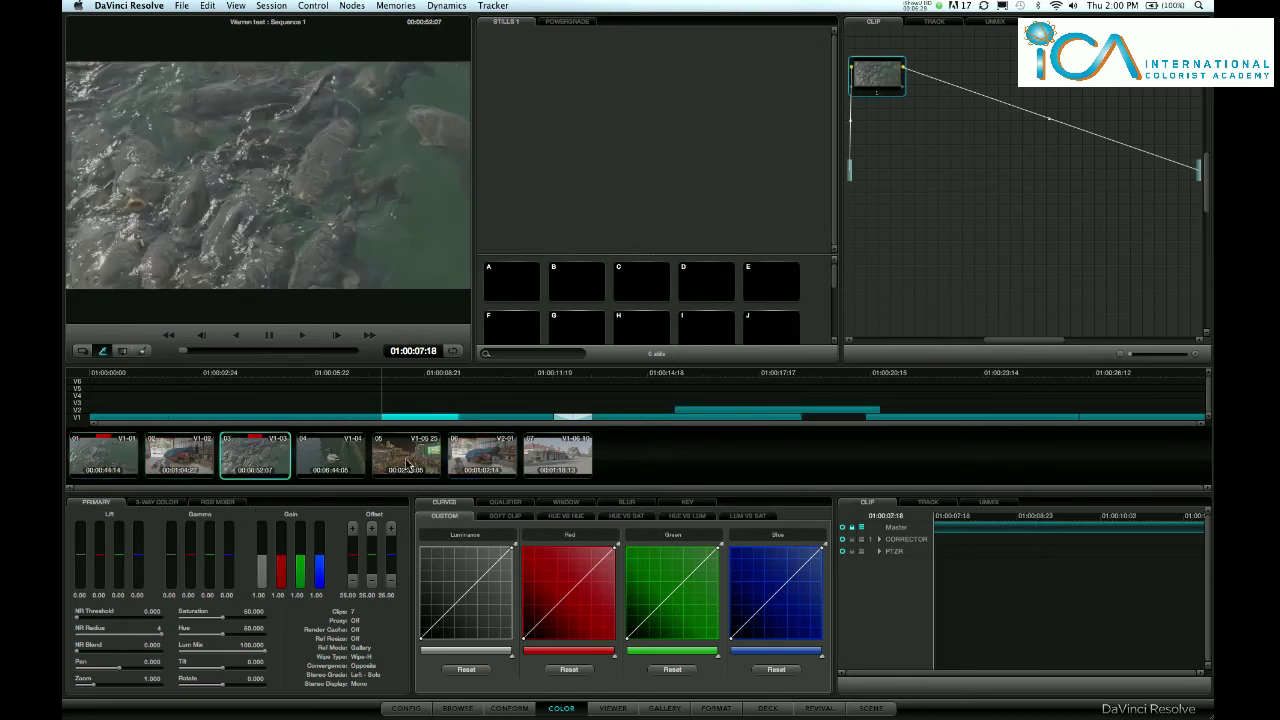
{"action": "left_click", "coordinate": [408, 466]}
{"action": "left_click", "coordinate": [480, 465]}
{"action": "left_click", "coordinate": [540, 466]}
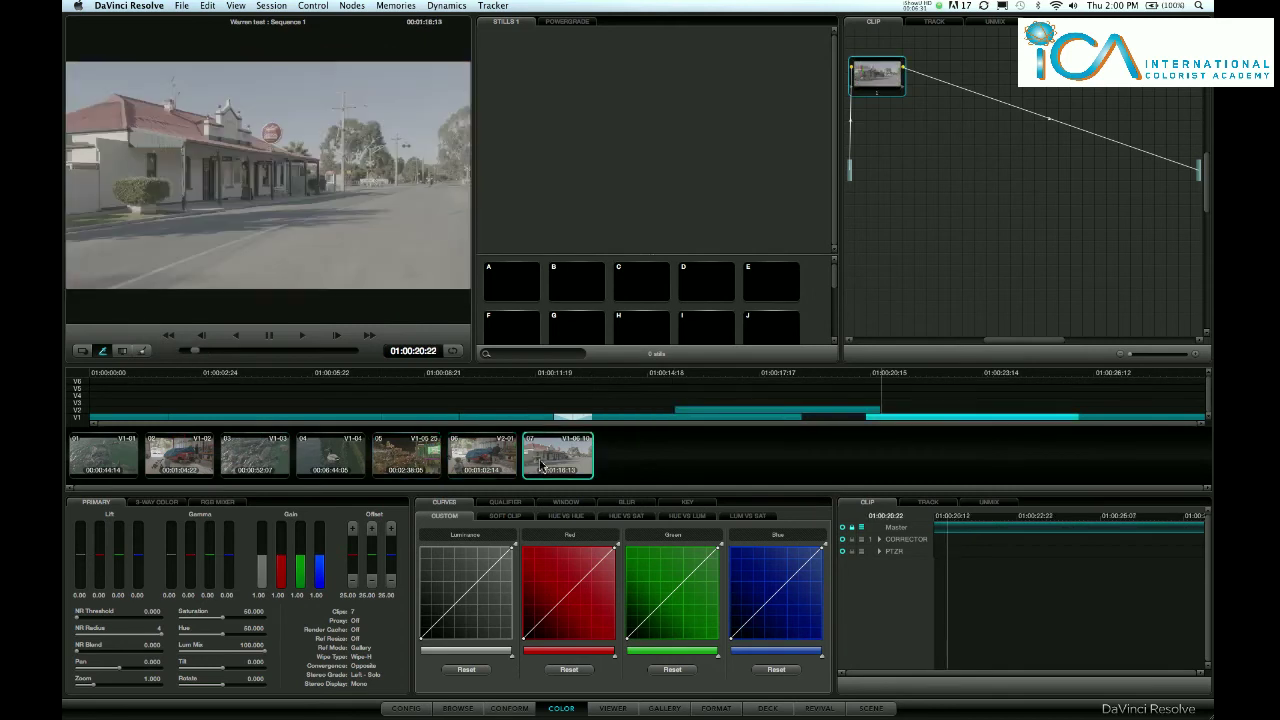
{"action": "left_click", "coordinate": [937, 23]}
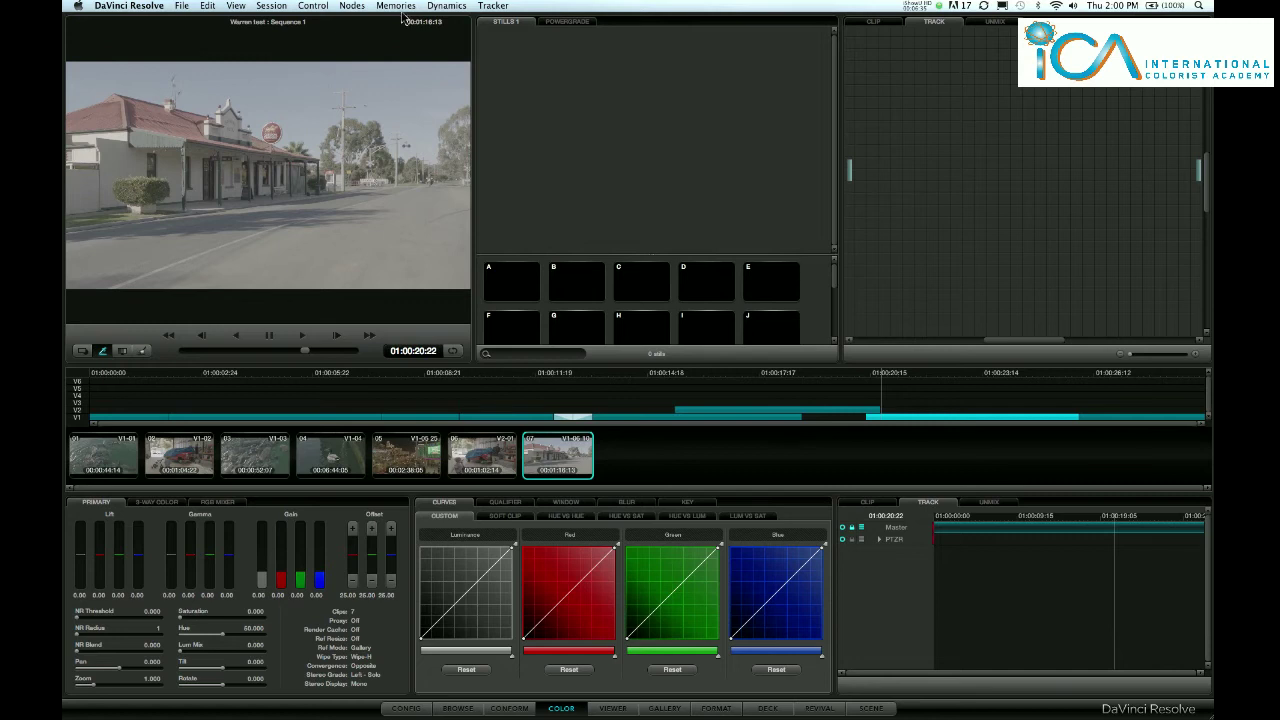
- Add a serial corrector node at track level and show the 3-Way Color wheels
{"action": "left_click", "coordinate": [352, 6]}
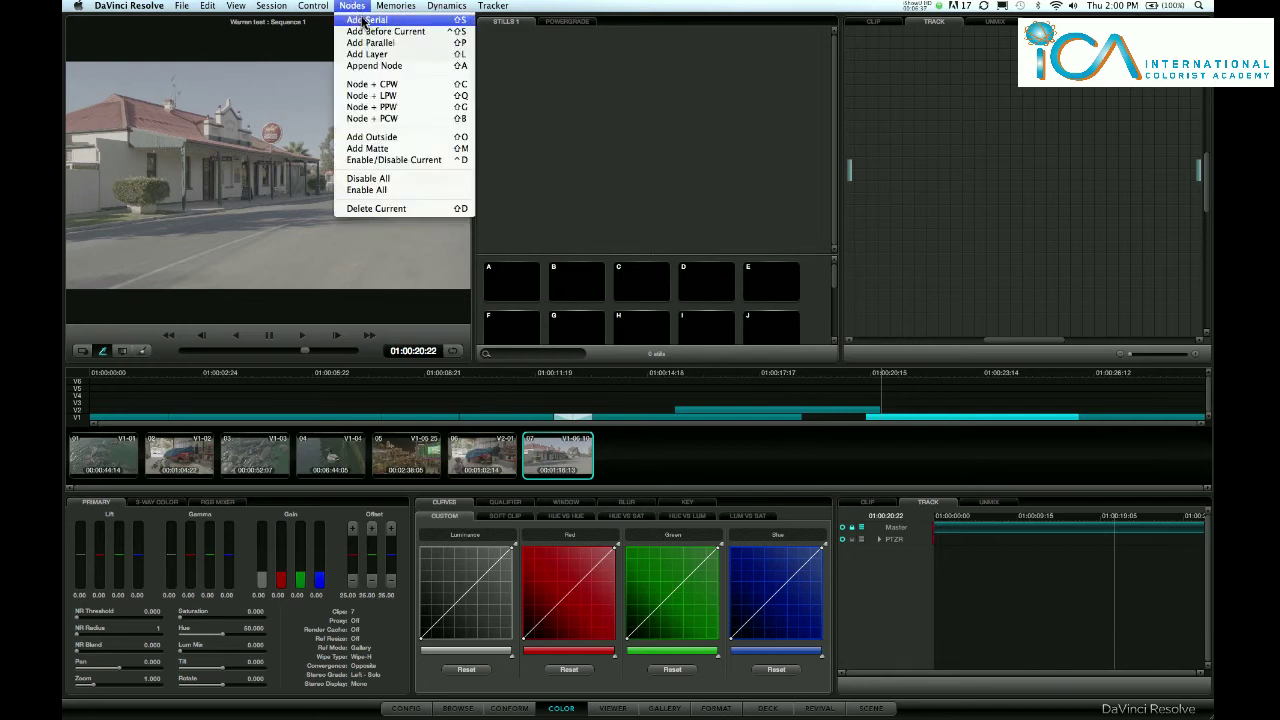
{"action": "left_click", "coordinate": [366, 20]}
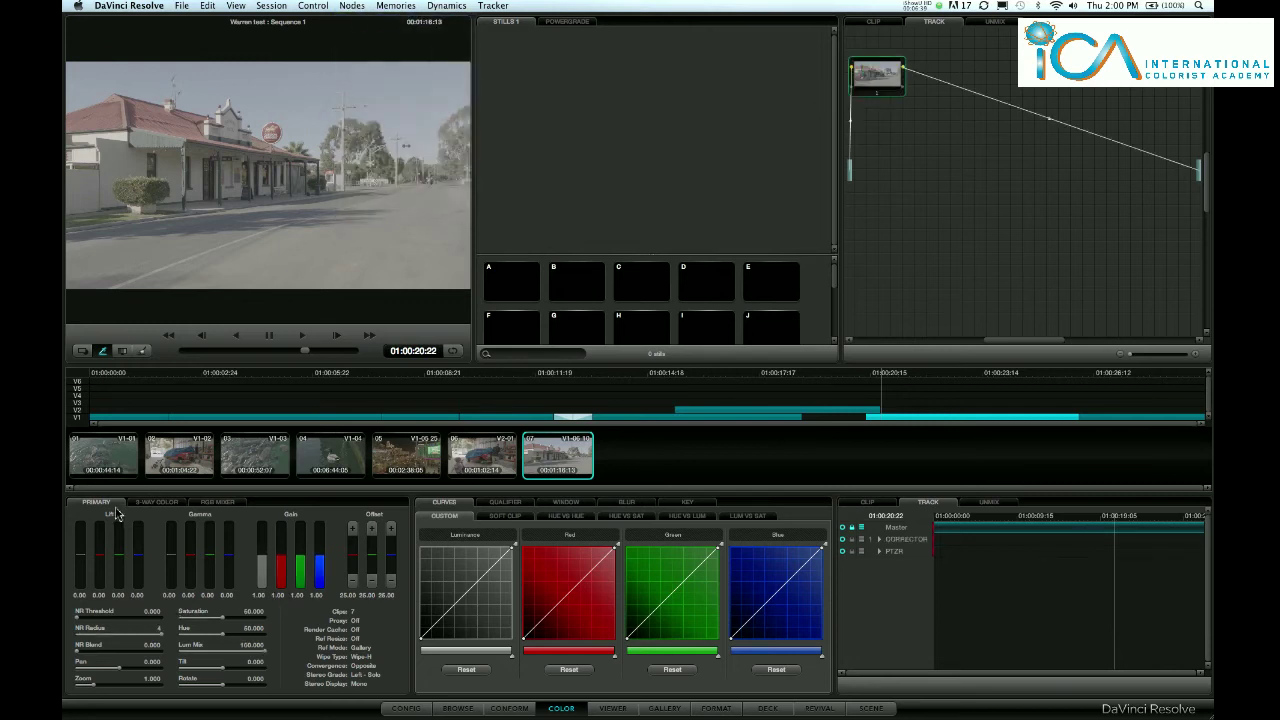
{"action": "left_click", "coordinate": [155, 502]}
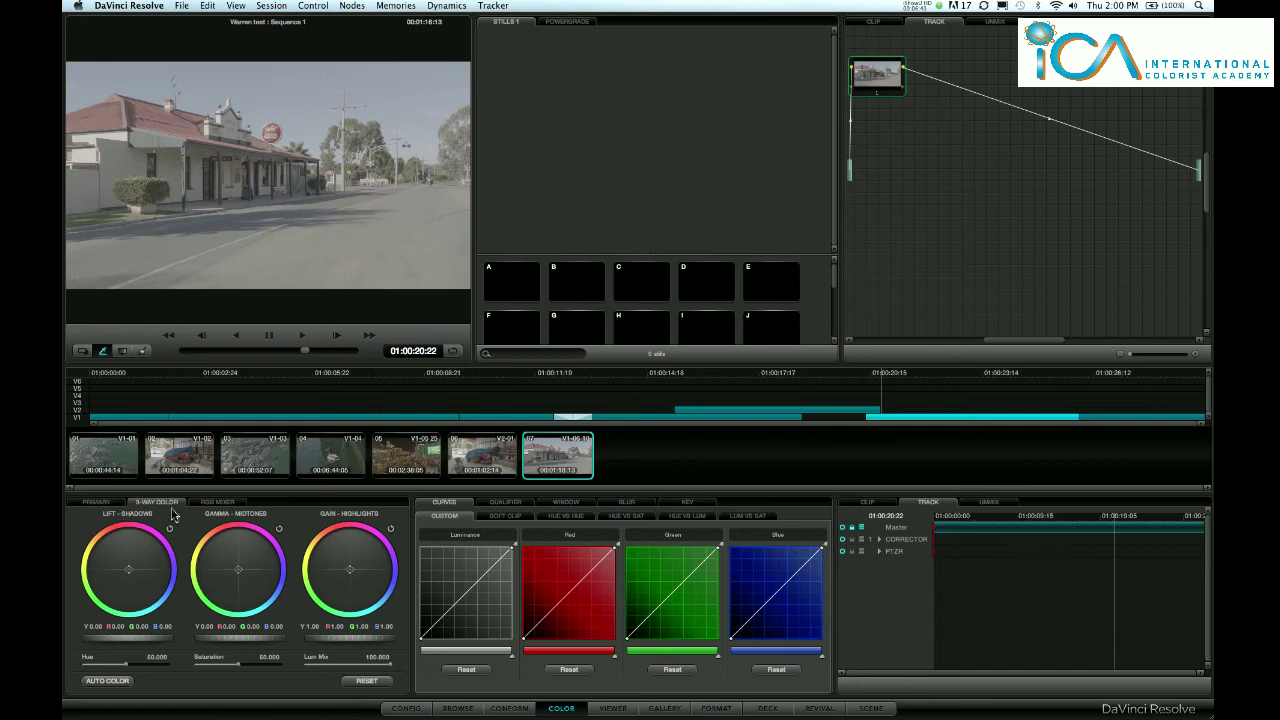
- Warm the grade: lift -0.05, gain 1.17, gamma toward red (red 0.15, blue -0.15)
{"action": "left_click_drag", "start_coordinate": [221, 576], "coordinate": [243, 578]}
{"action": "left_click_drag", "start_coordinate": [131, 642], "coordinate": [65, 637]}
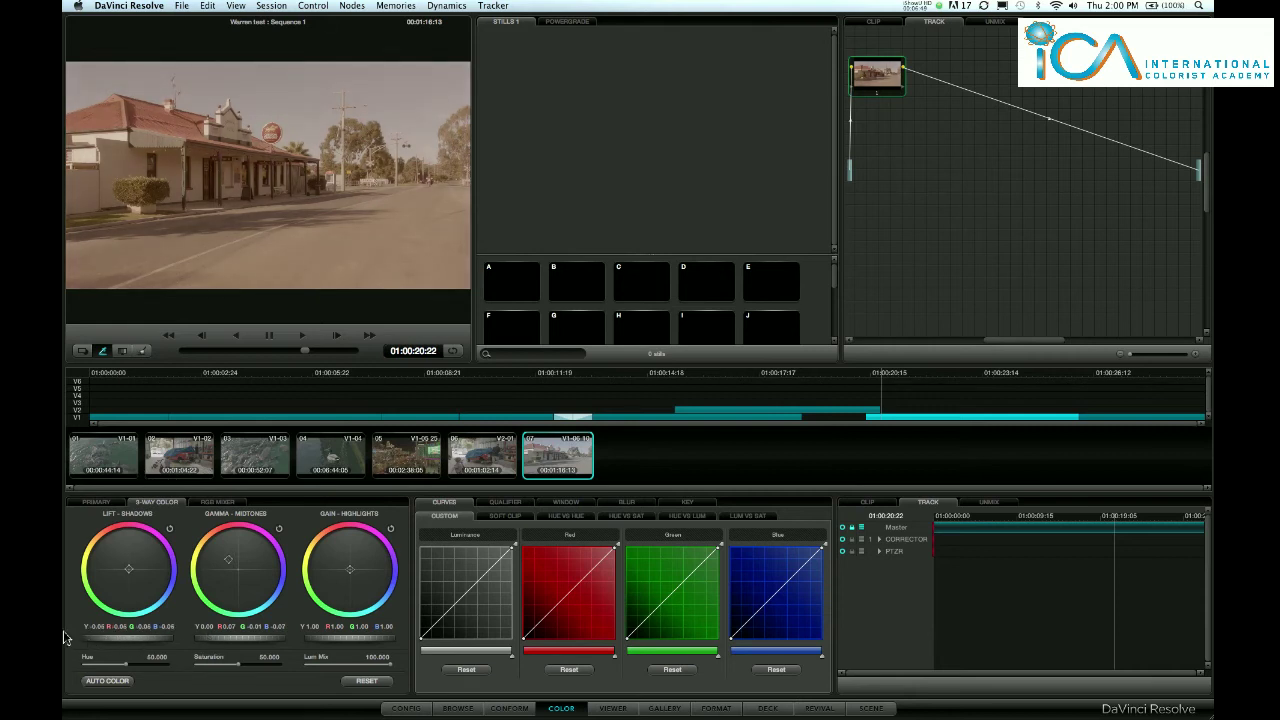
{"action": "left_click_drag", "start_coordinate": [345, 643], "coordinate": [443, 655]}
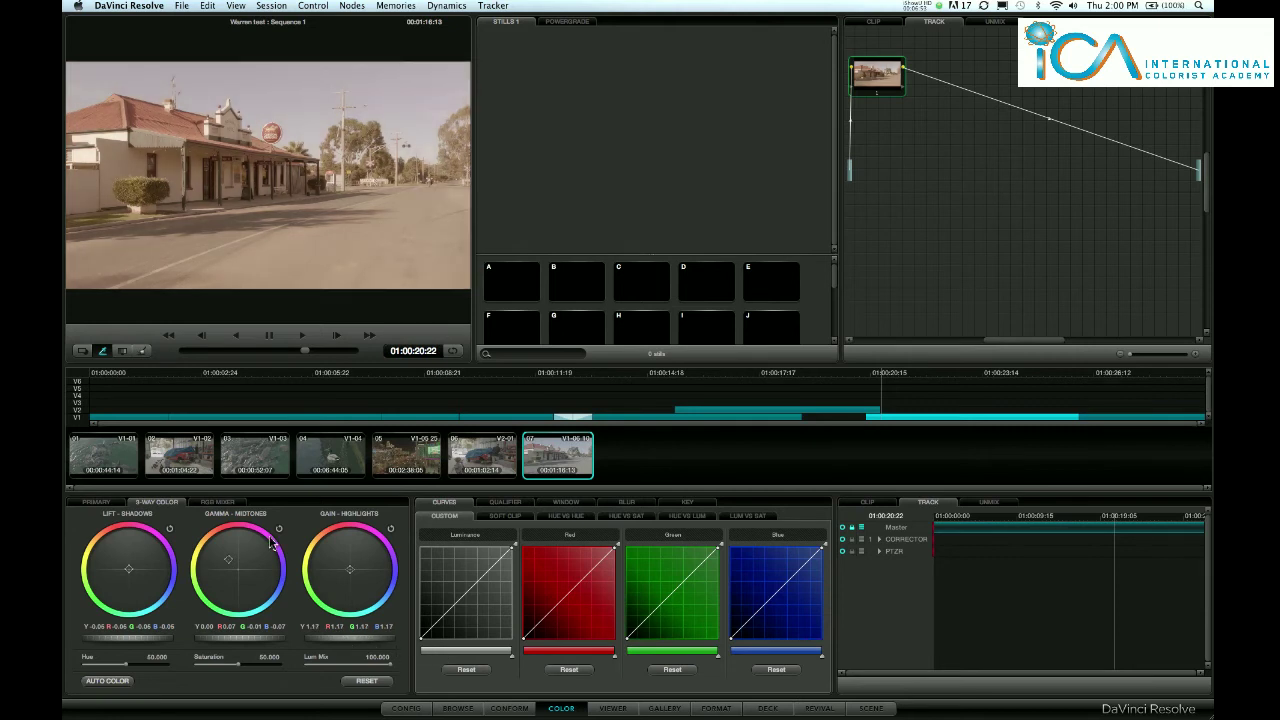
{"action": "left_click_drag", "start_coordinate": [228, 567], "coordinate": [152, 484]}
{"action": "left_click", "coordinate": [487, 452]}
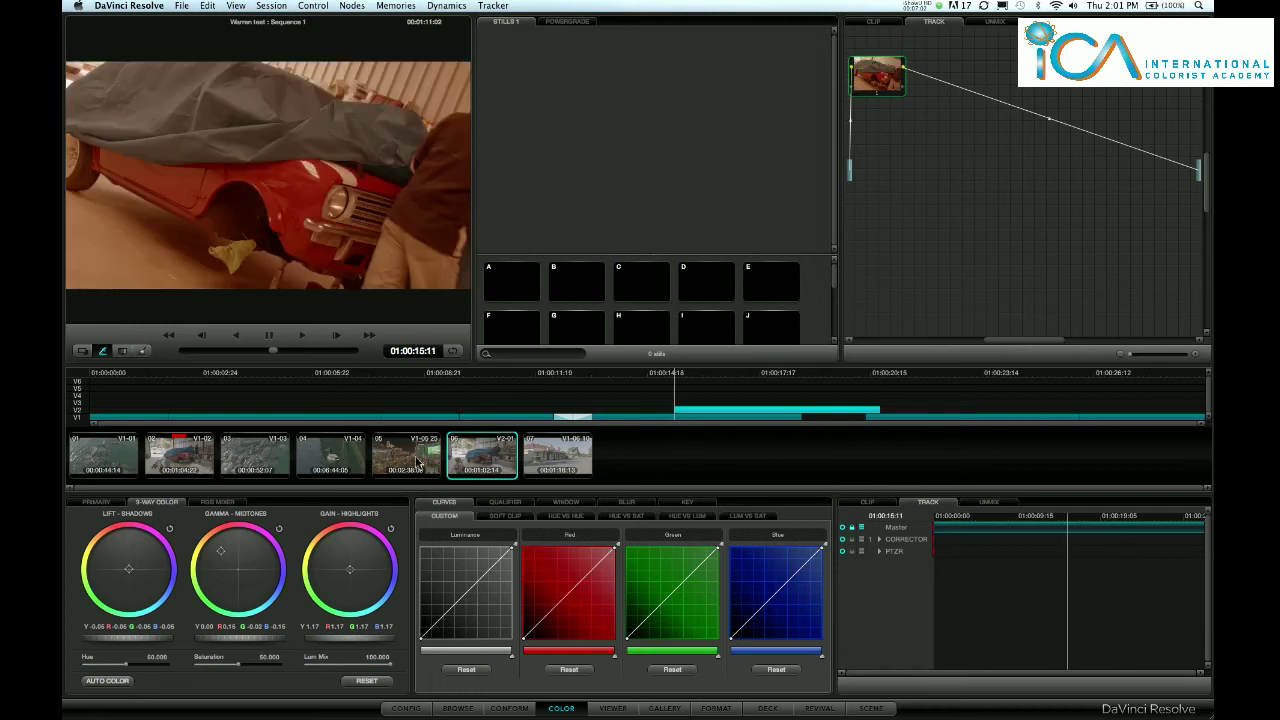
- Review the warm track grade on clips 05 back to 01, then the duck clip 04
{"action": "left_click", "coordinate": [418, 462]}
{"action": "left_click", "coordinate": [346, 457]}
{"action": "left_click", "coordinate": [276, 457]}
{"action": "left_click", "coordinate": [200, 457]}
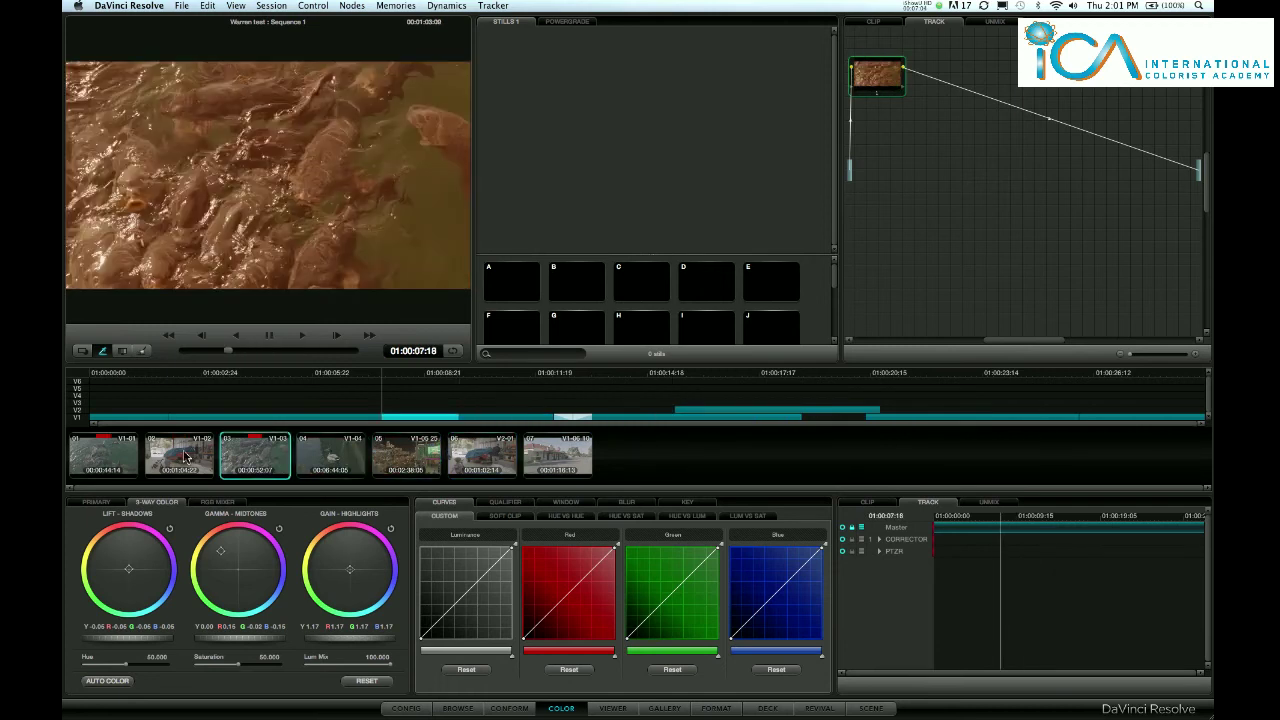
{"action": "left_click", "coordinate": [126, 457]}
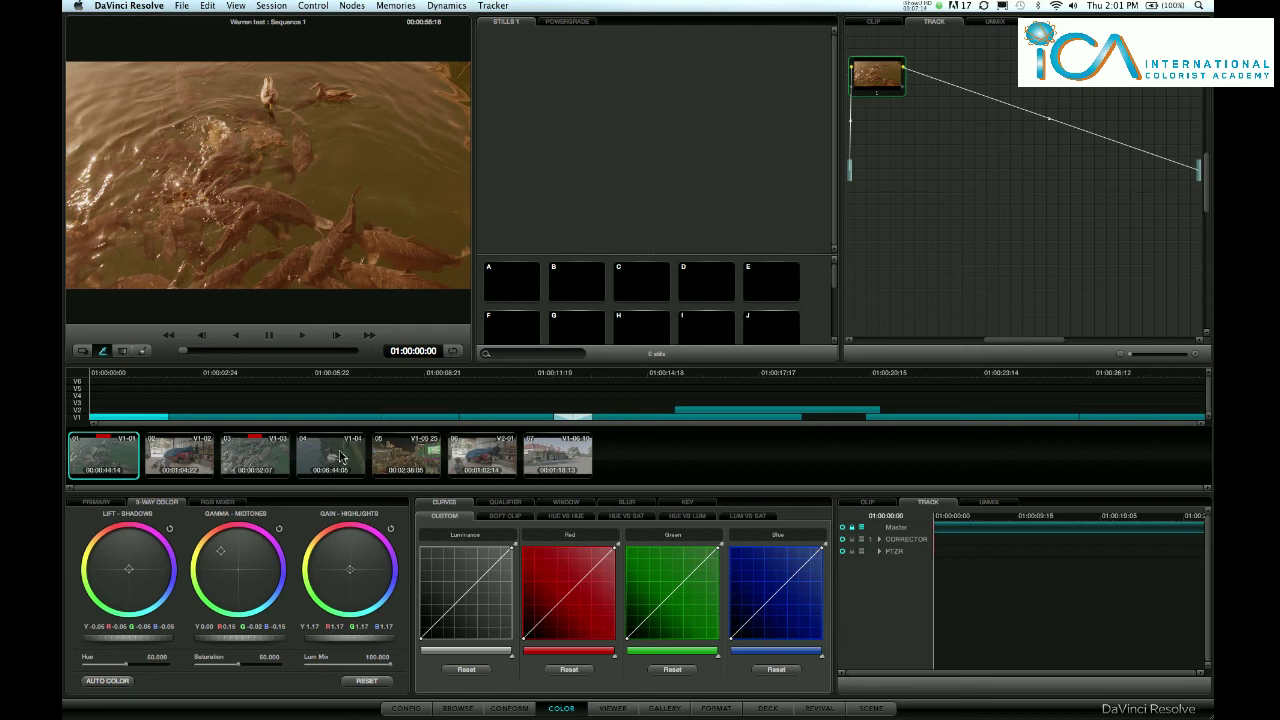
{"action": "left_click", "coordinate": [341, 456]}
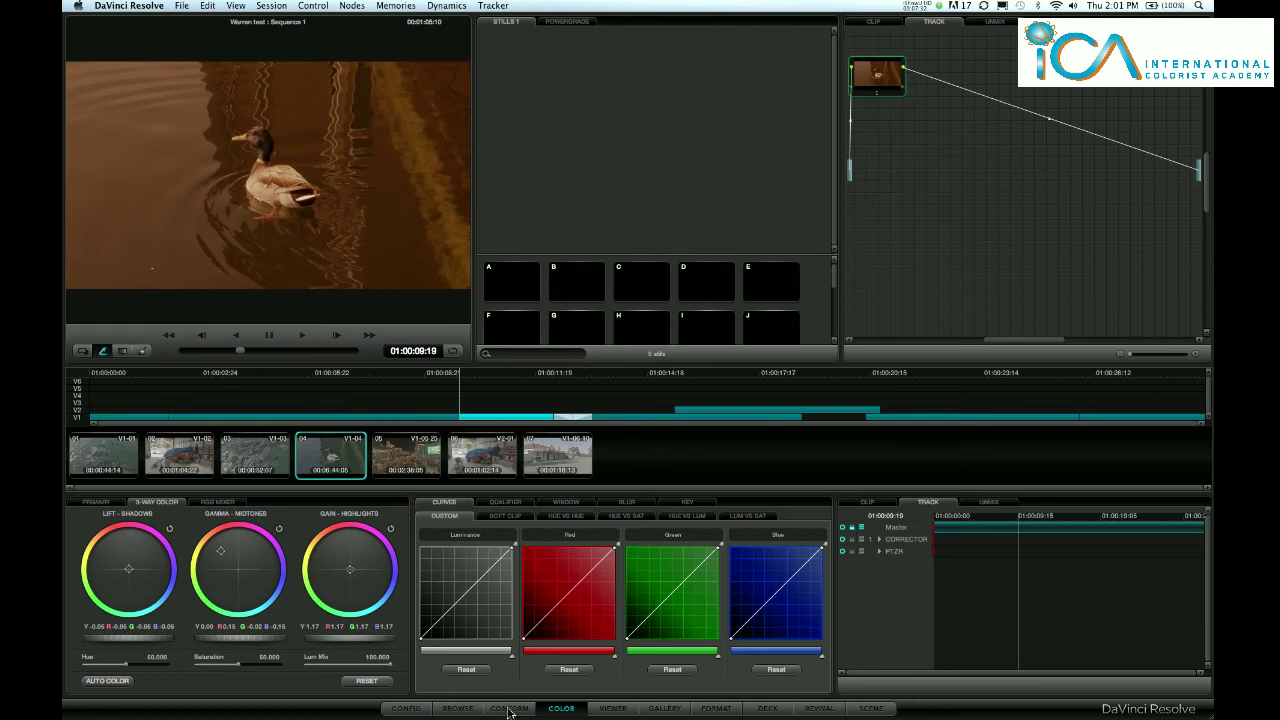
- Show the Primary bars for the duck clip and switch to clip-level nodes
{"action": "left_click", "coordinate": [97, 502]}
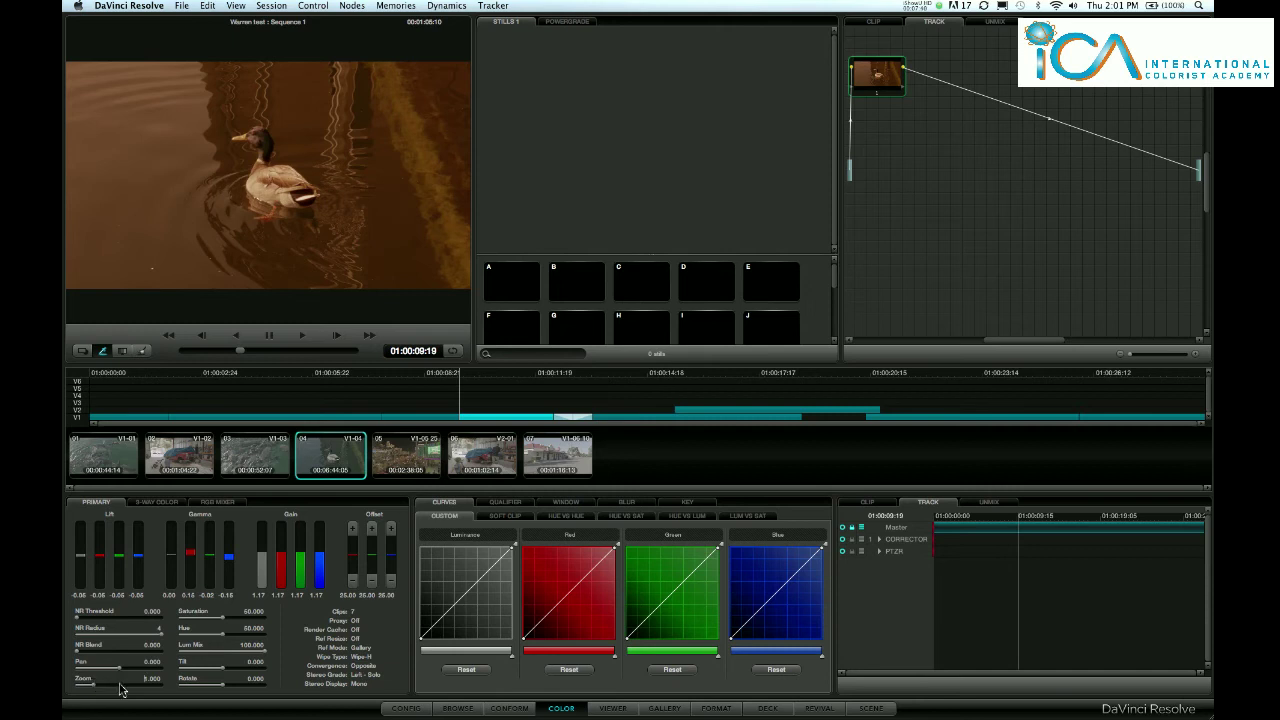
{"action": "left_click", "coordinate": [479, 381]}
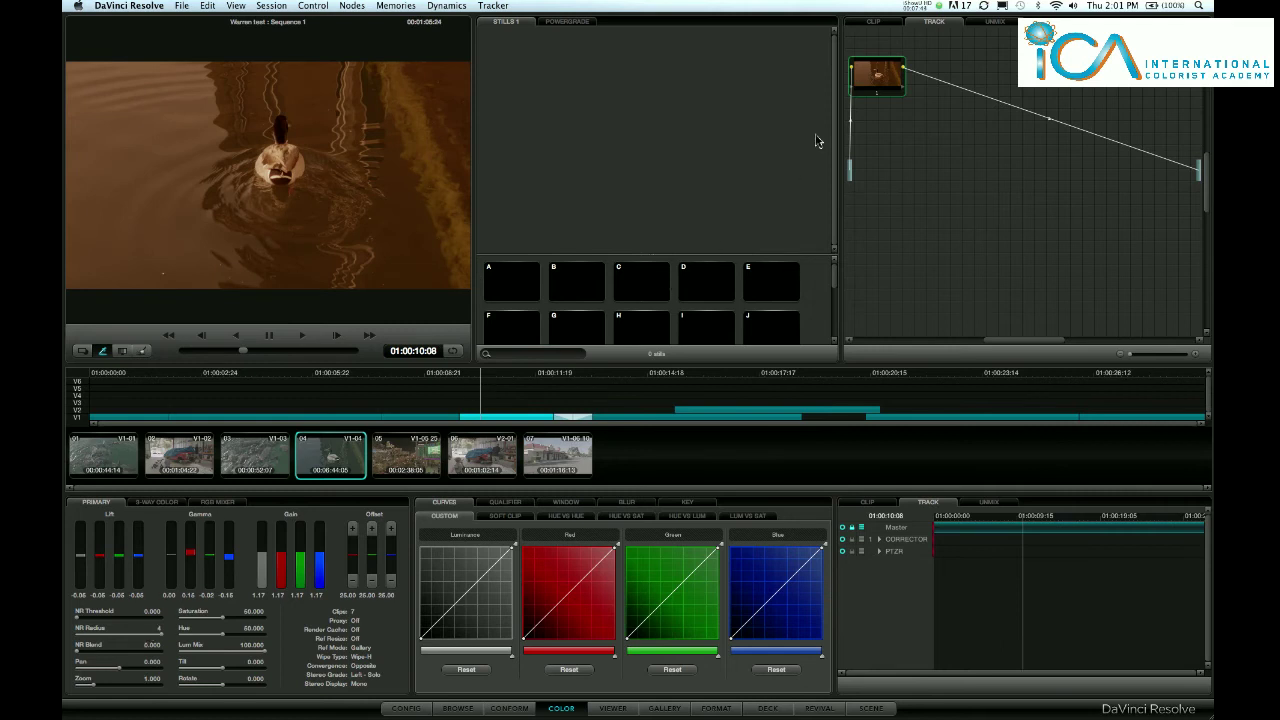
{"action": "left_click", "coordinate": [872, 22]}
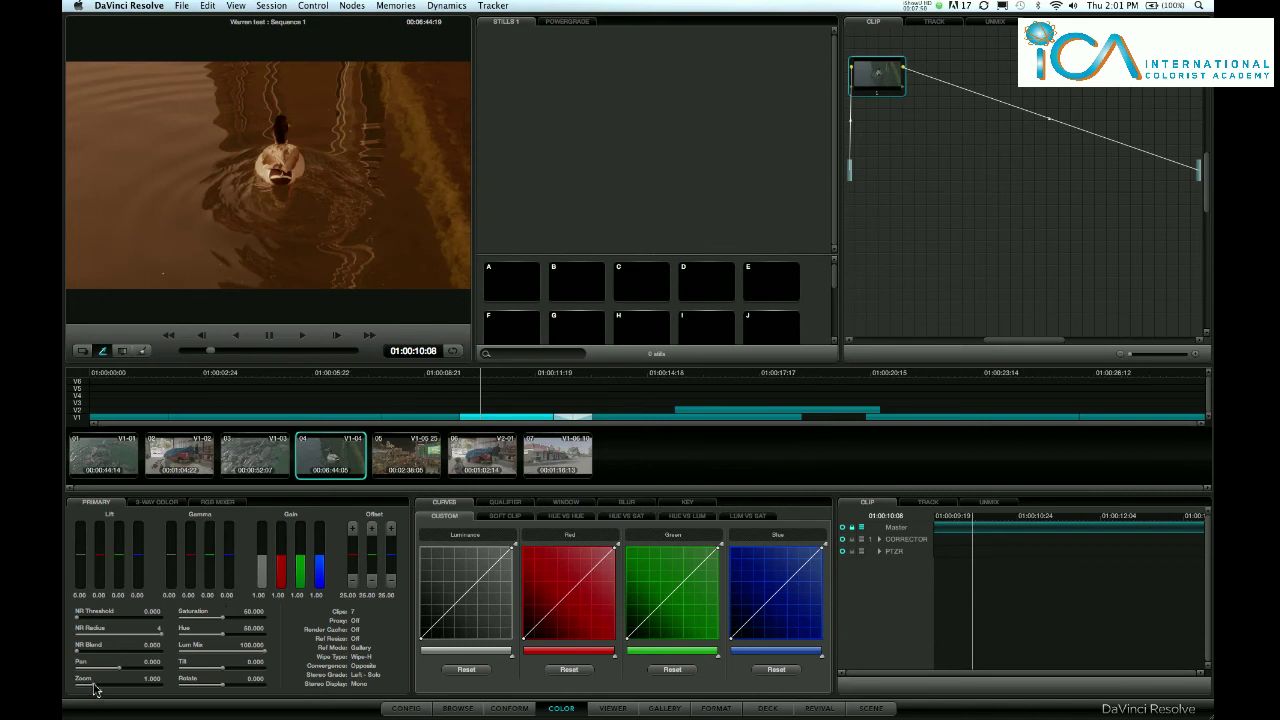
- Zoom the duck clip in closer with the Primary Zoom slider, then review clips 05–07
{"action": "left_click_drag", "start_coordinate": [94, 689], "coordinate": [239, 709]}
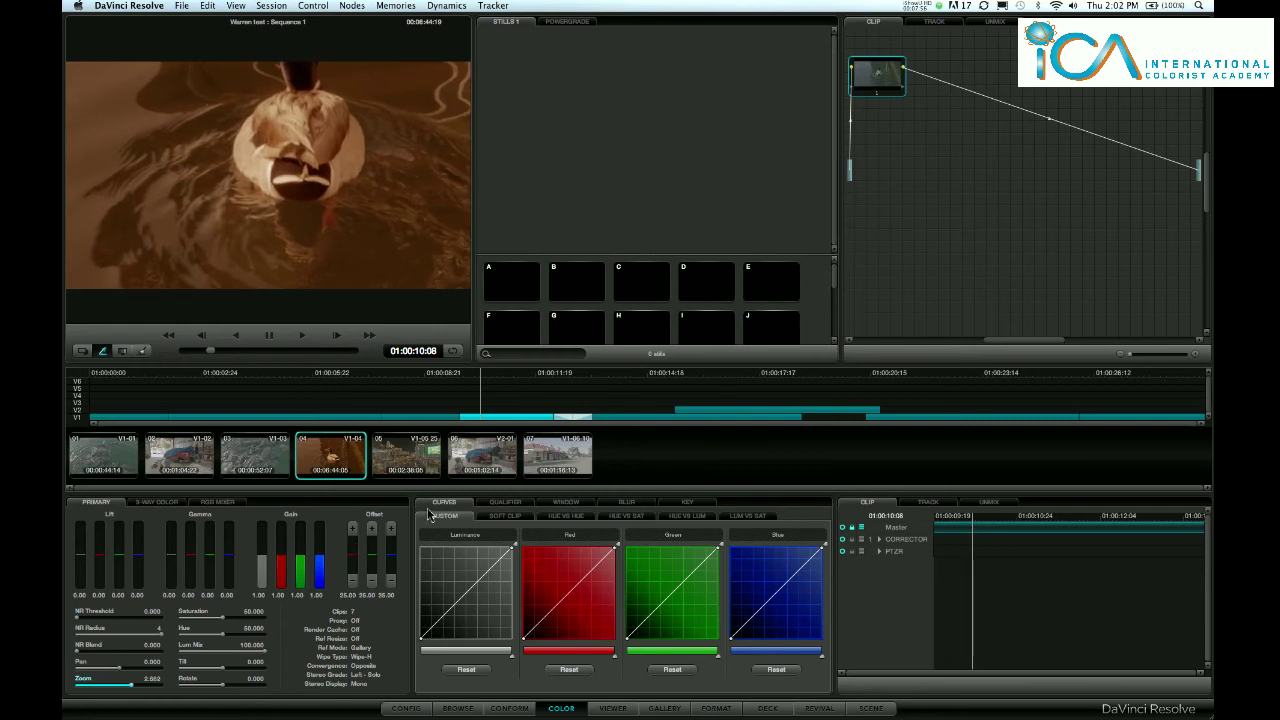
{"action": "left_click", "coordinate": [409, 463]}
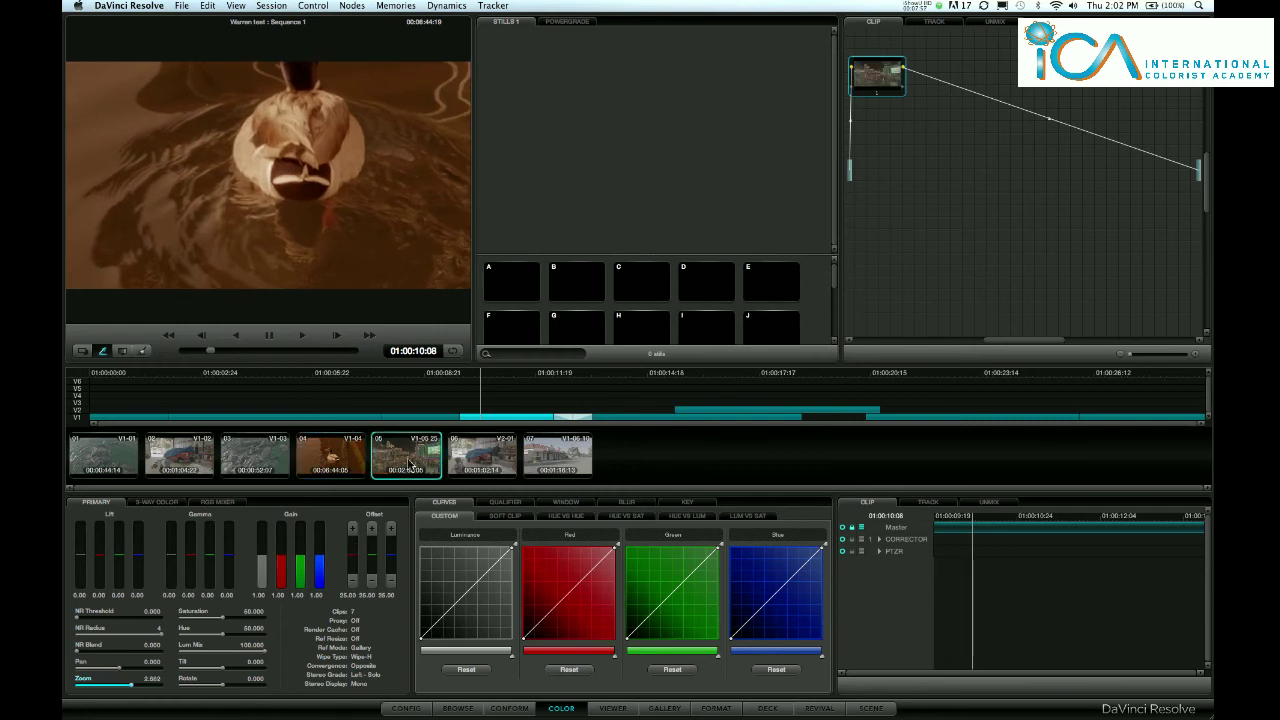
{"action": "left_click", "coordinate": [503, 461]}
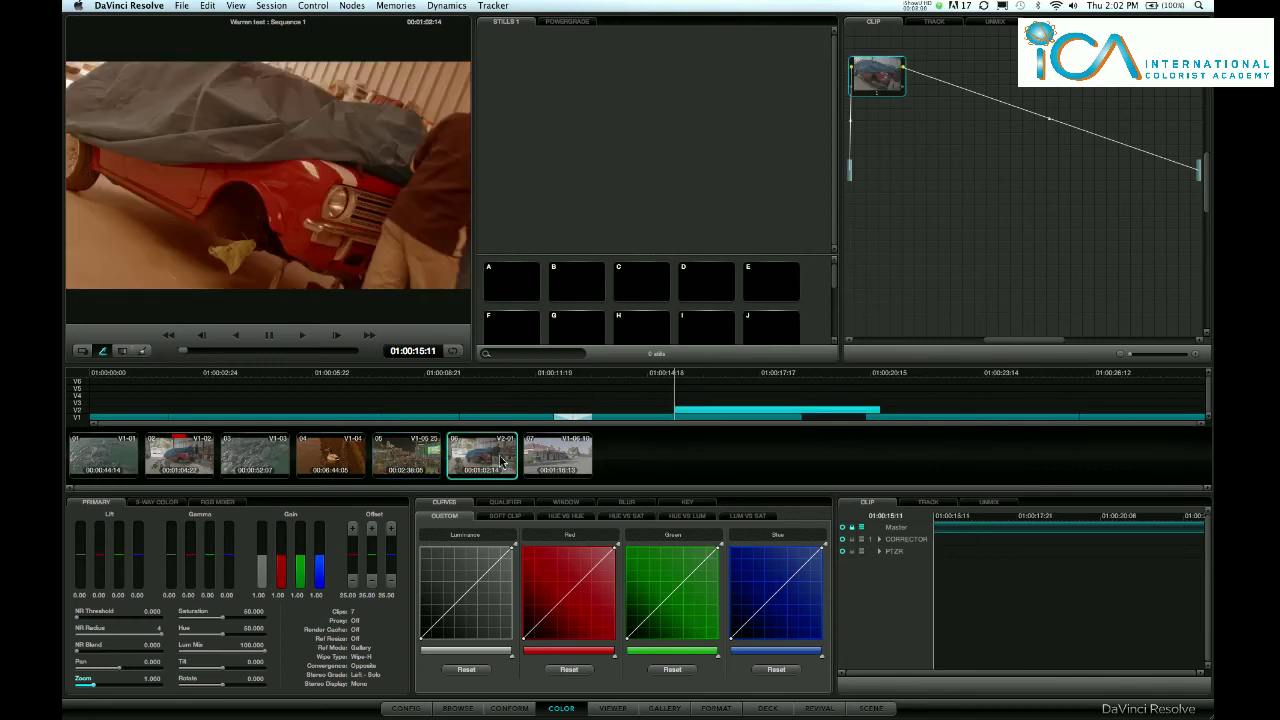
{"action": "left_click", "coordinate": [560, 461]}
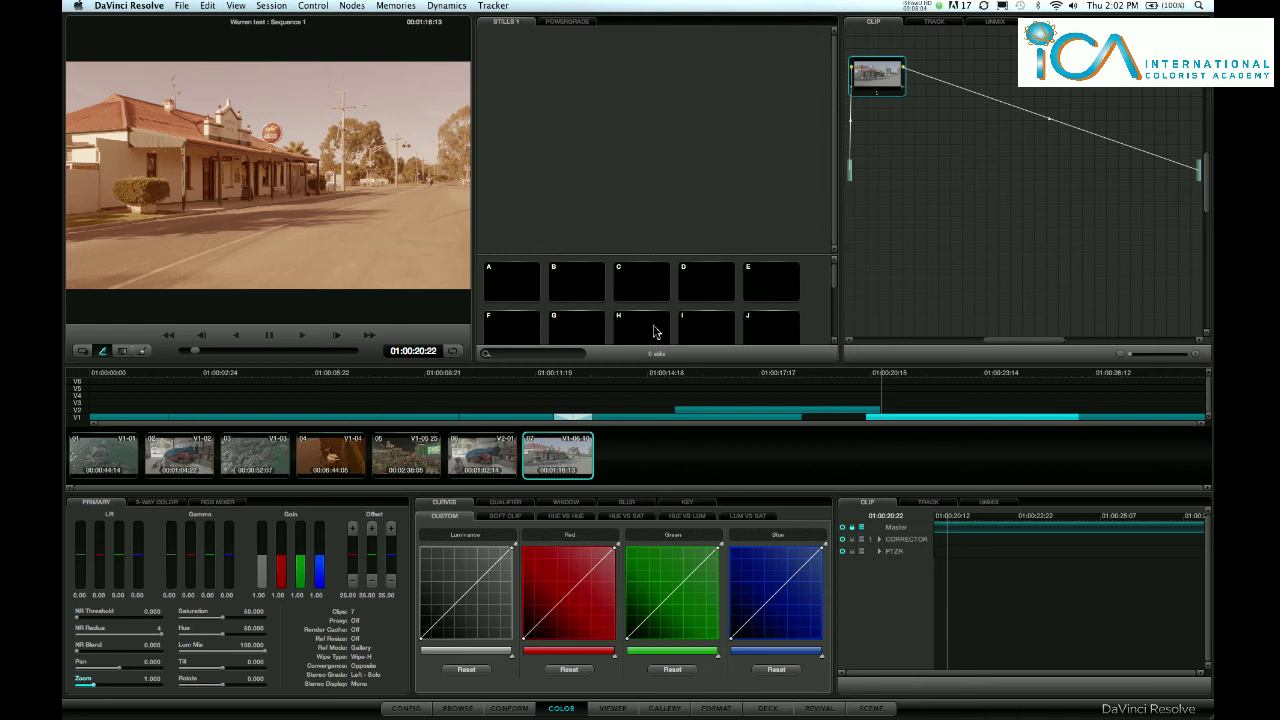
{"action": "left_click", "coordinate": [279, 8]}
- Set render settings to the FCP XML Round-Trip preset with QuickTime ProRes 422 (HQ) output
{"action": "left_click", "coordinate": [278, 200]}
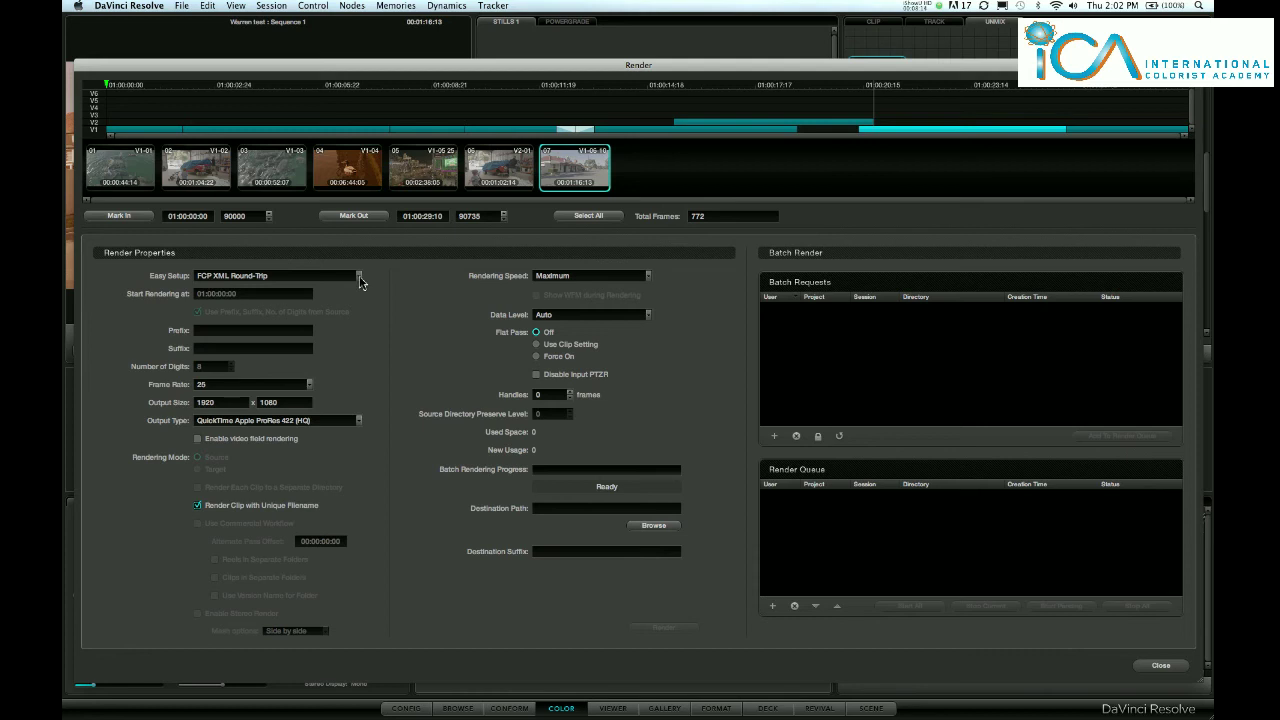
{"action": "left_click", "coordinate": [360, 277]}
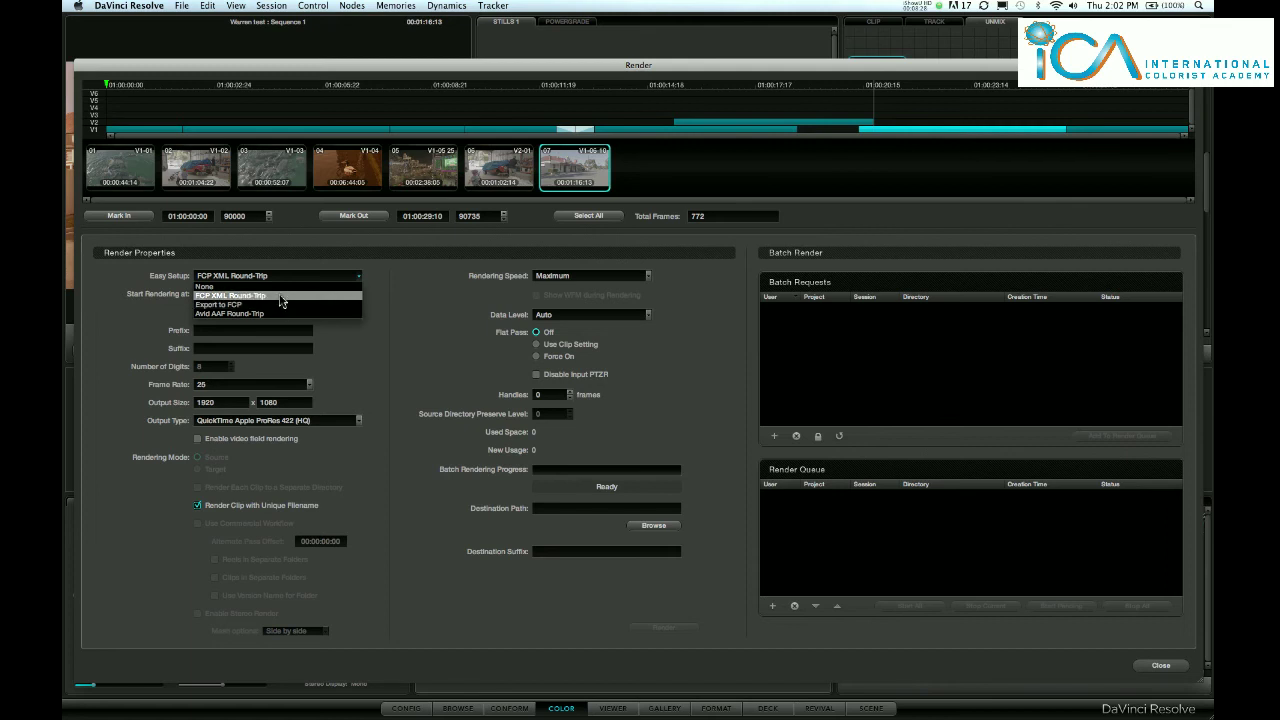
{"action": "left_click", "coordinate": [282, 297]}
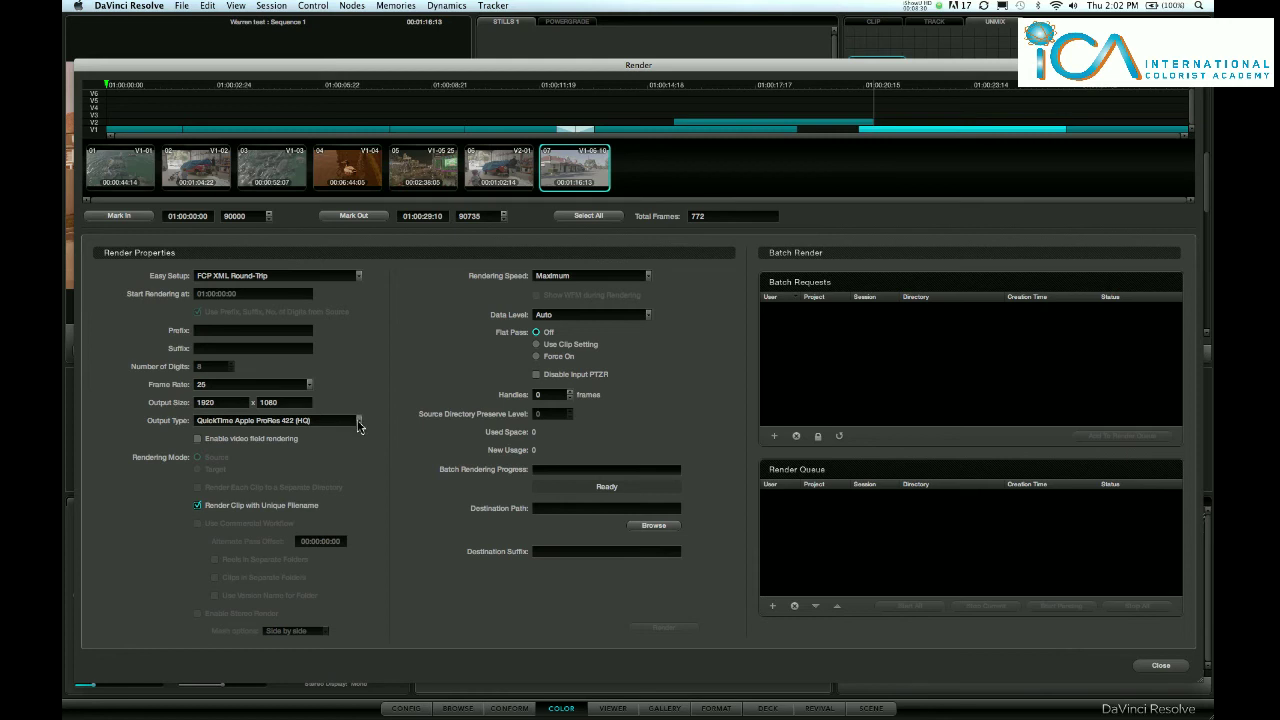
{"action": "left_click", "coordinate": [358, 421]}
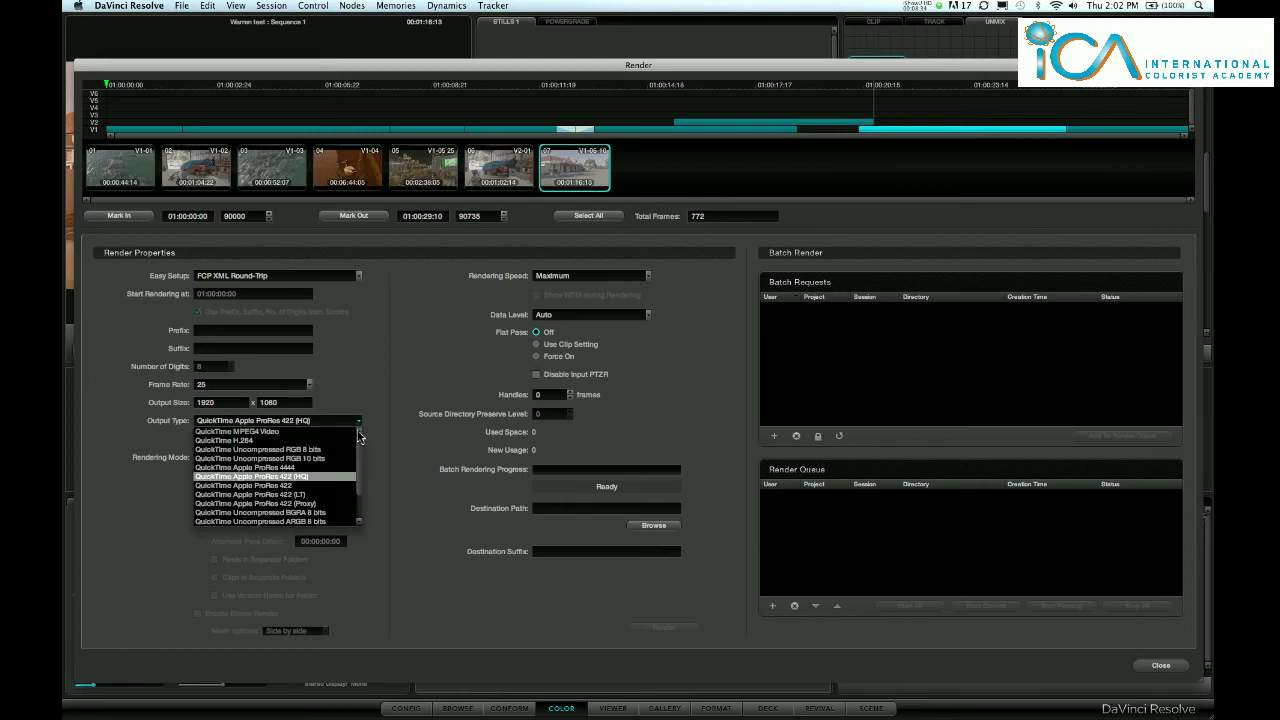
{"action": "left_click", "coordinate": [343, 480]}
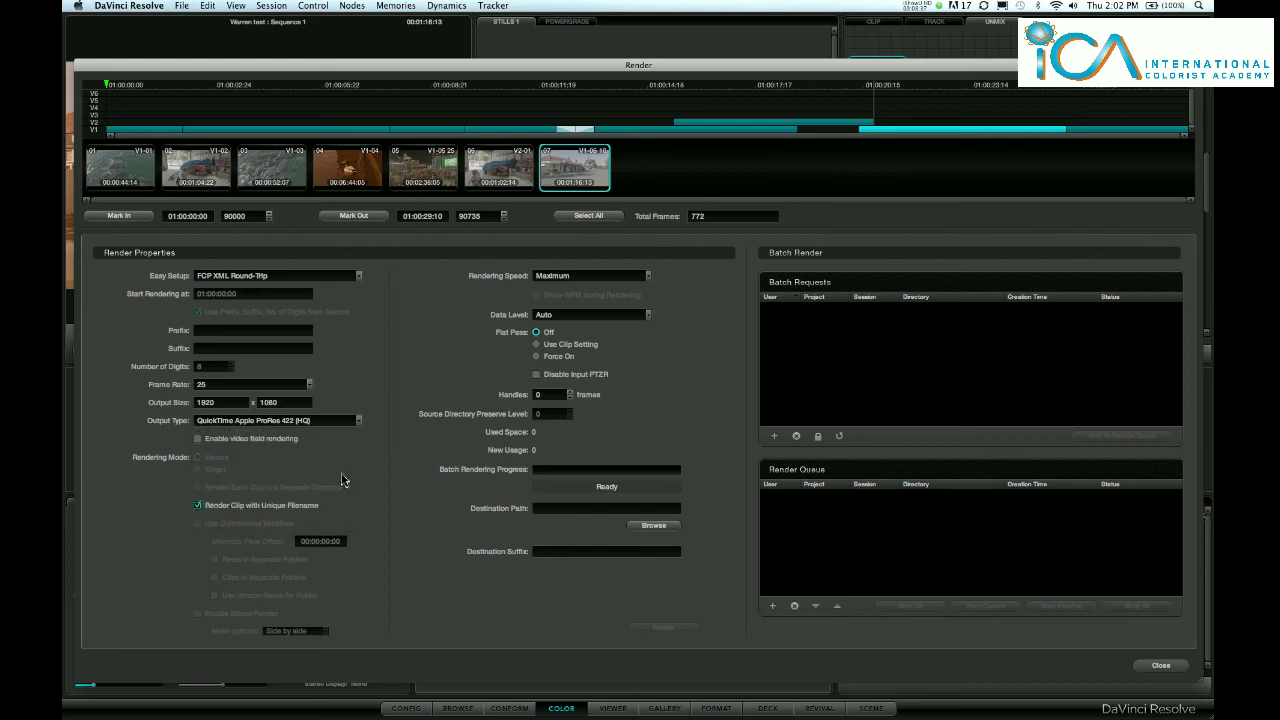
{"action": "left_click", "coordinate": [666, 526]}
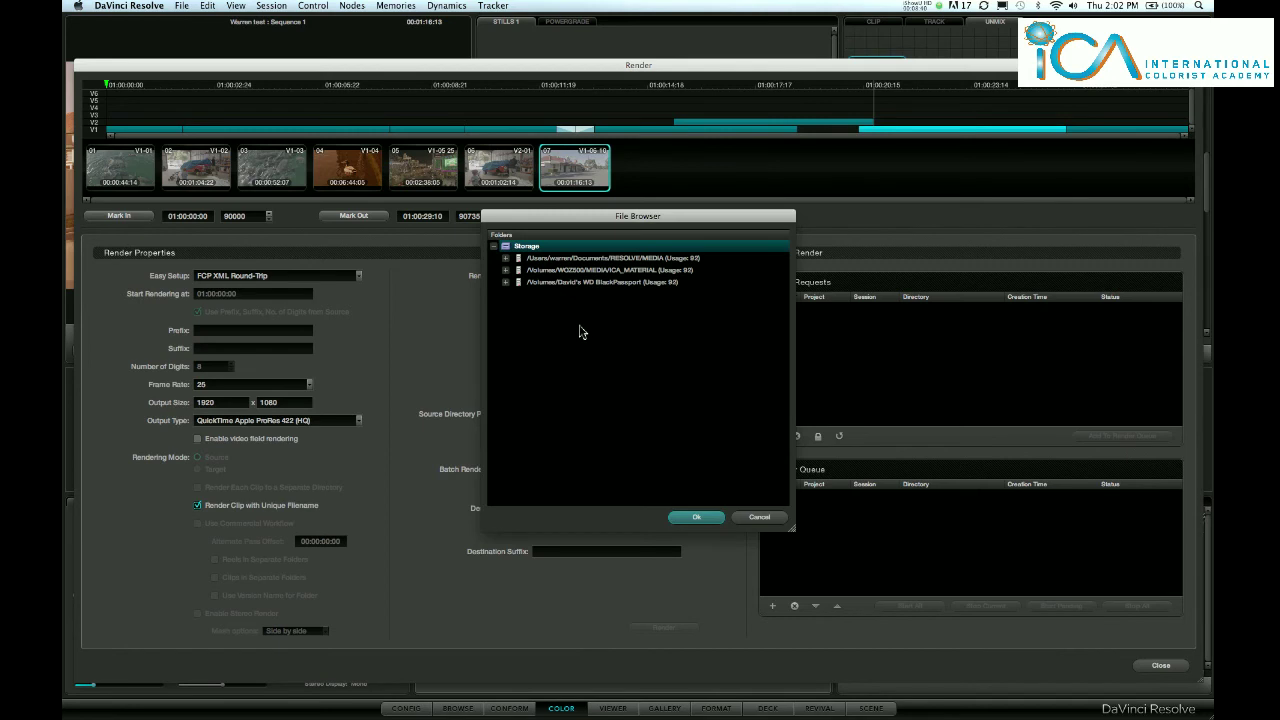
- Set the render destination to RESOLVE/MEDIA/render plus a personal subfolder name
{"action": "double_click", "coordinate": [573, 258]}
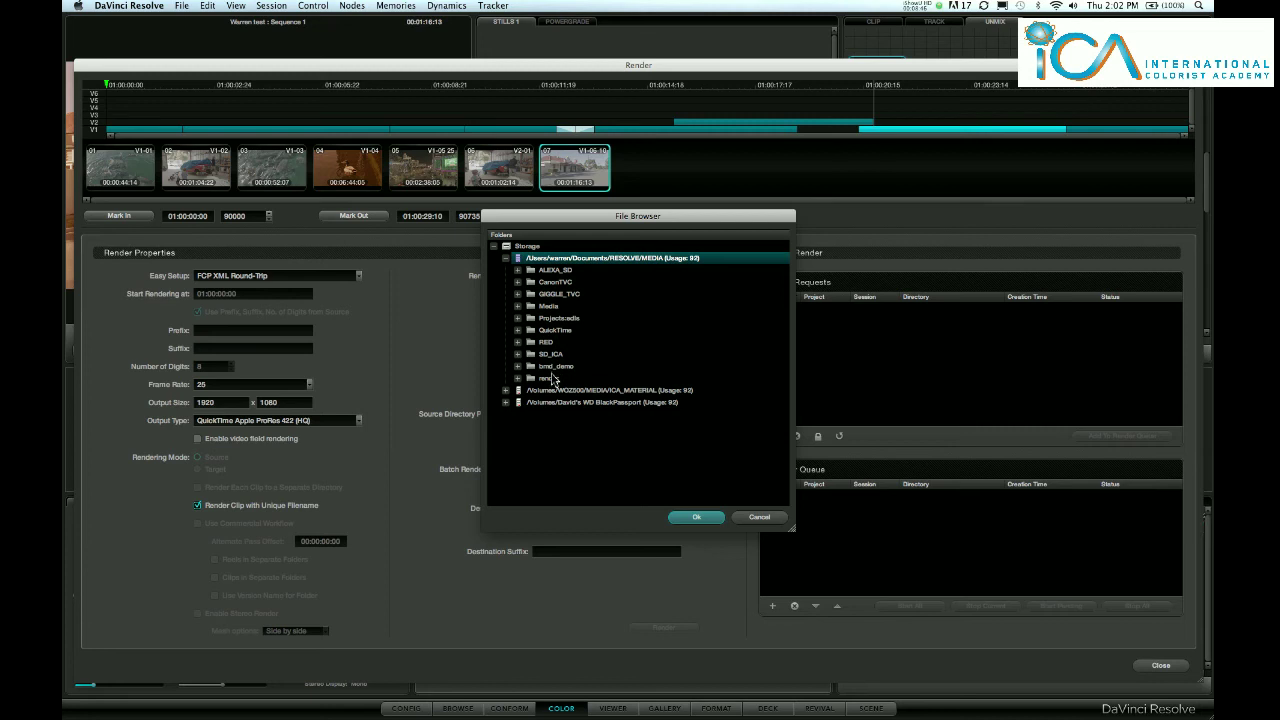
{"action": "left_click", "coordinate": [553, 378]}
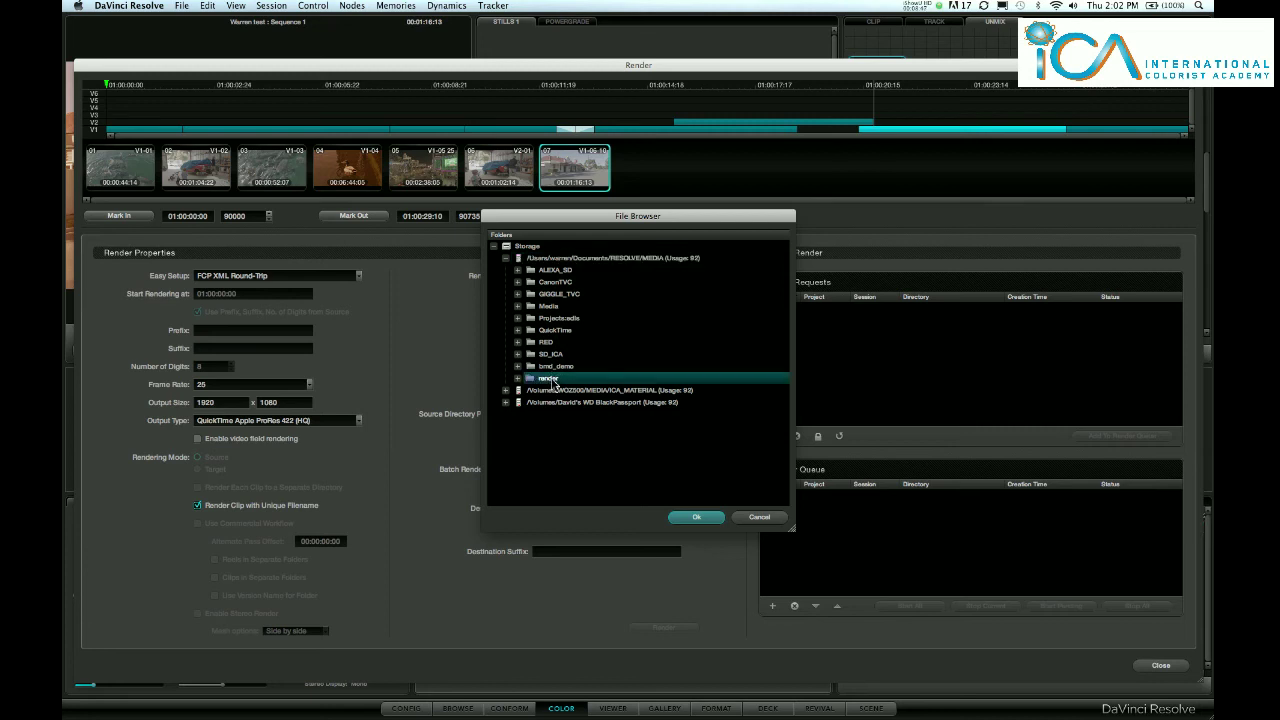
{"action": "left_click", "coordinate": [697, 517]}
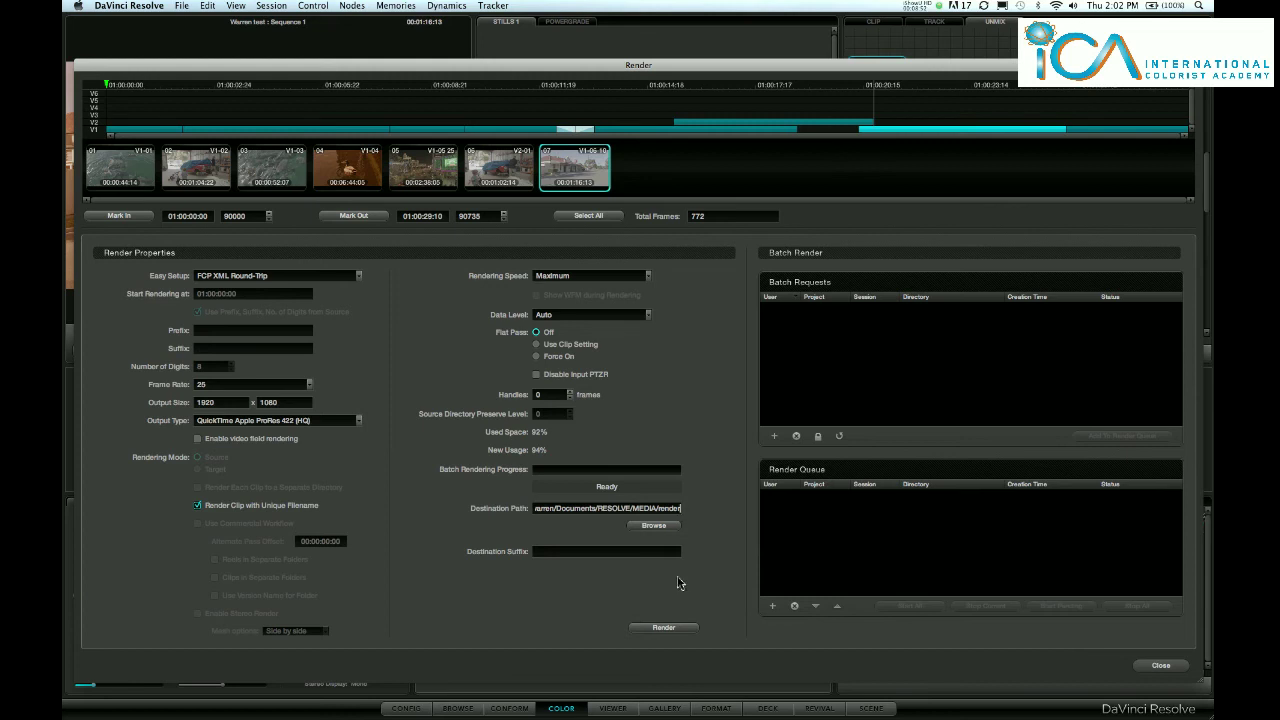
{"action": "type", "text": "/warren"}
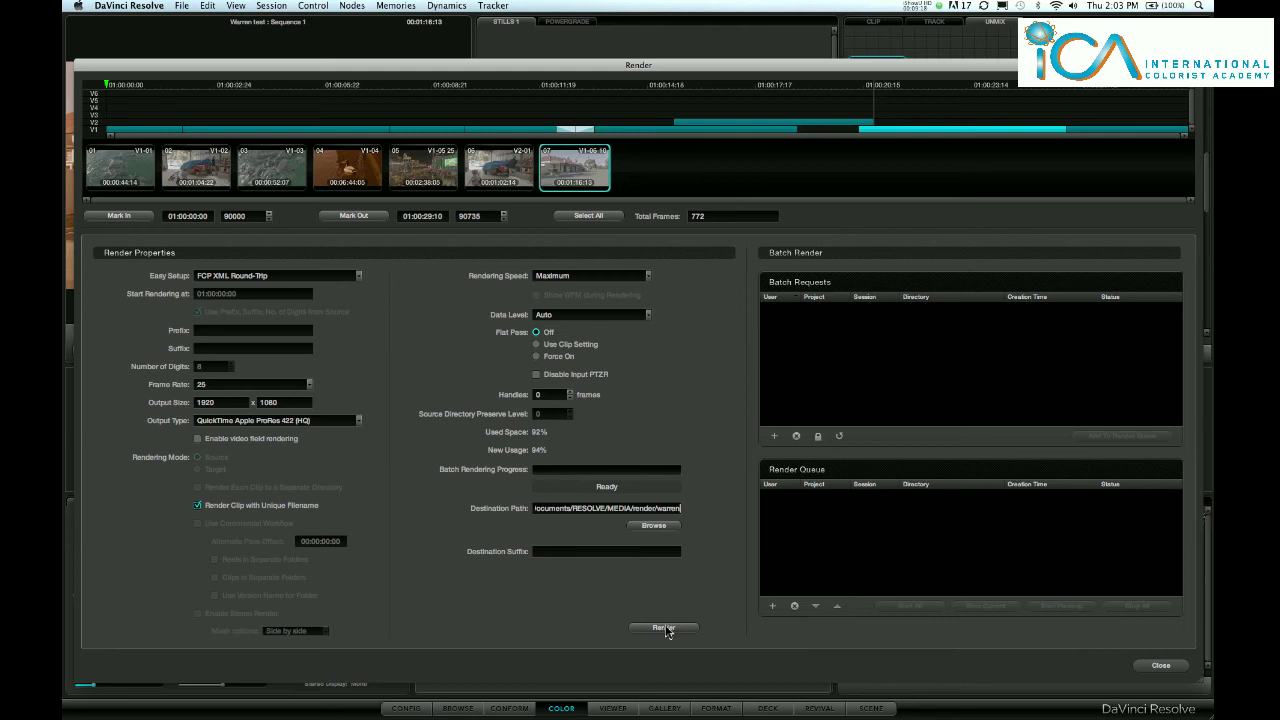
- Render all 772 frames of Sequence 1 as QuickTime ProRes 422 (HQ) files
{"action": "left_click", "coordinate": [664, 628]}
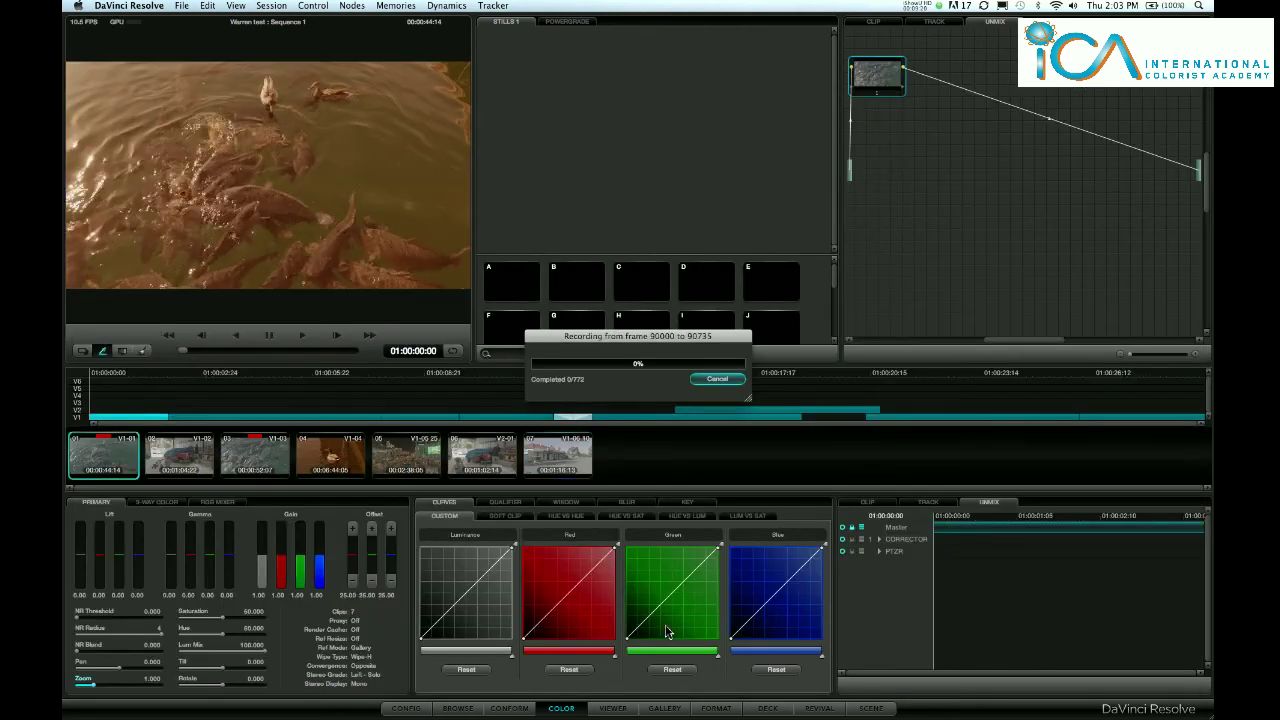
{"action": "left_click", "coordinate": [936, 7]}
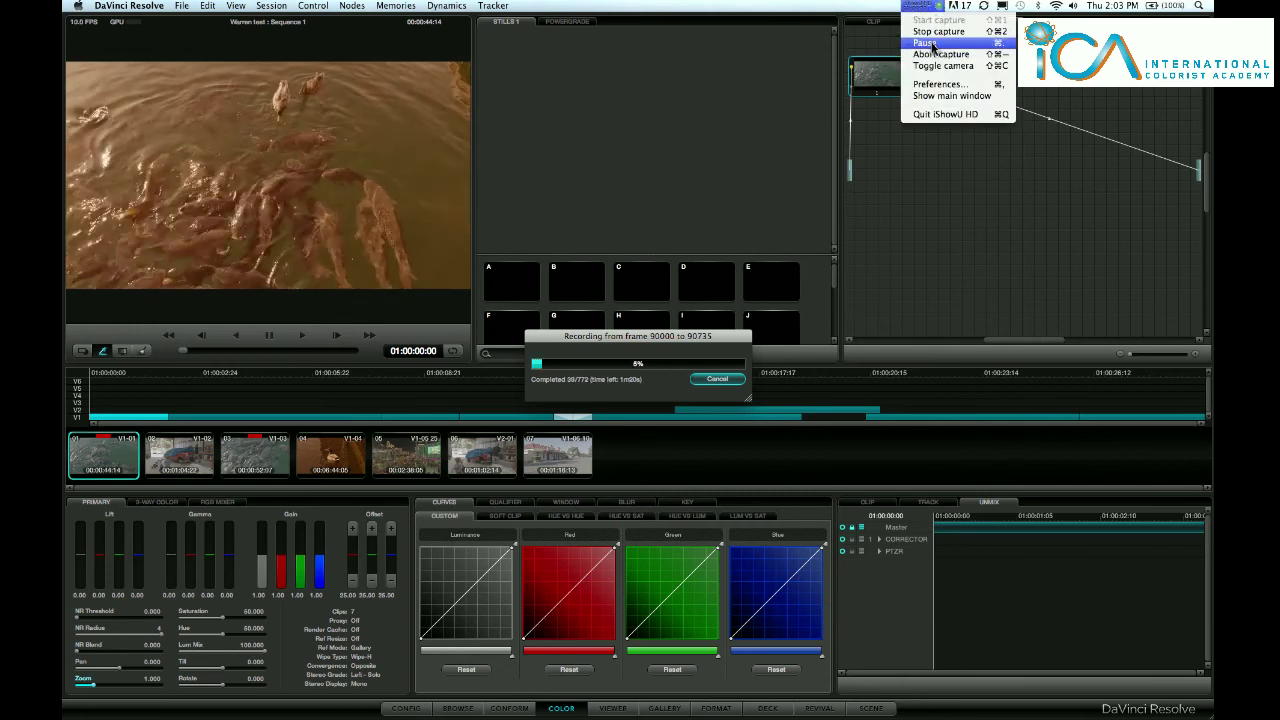
{"action": "left_click", "coordinate": [938, 42]}
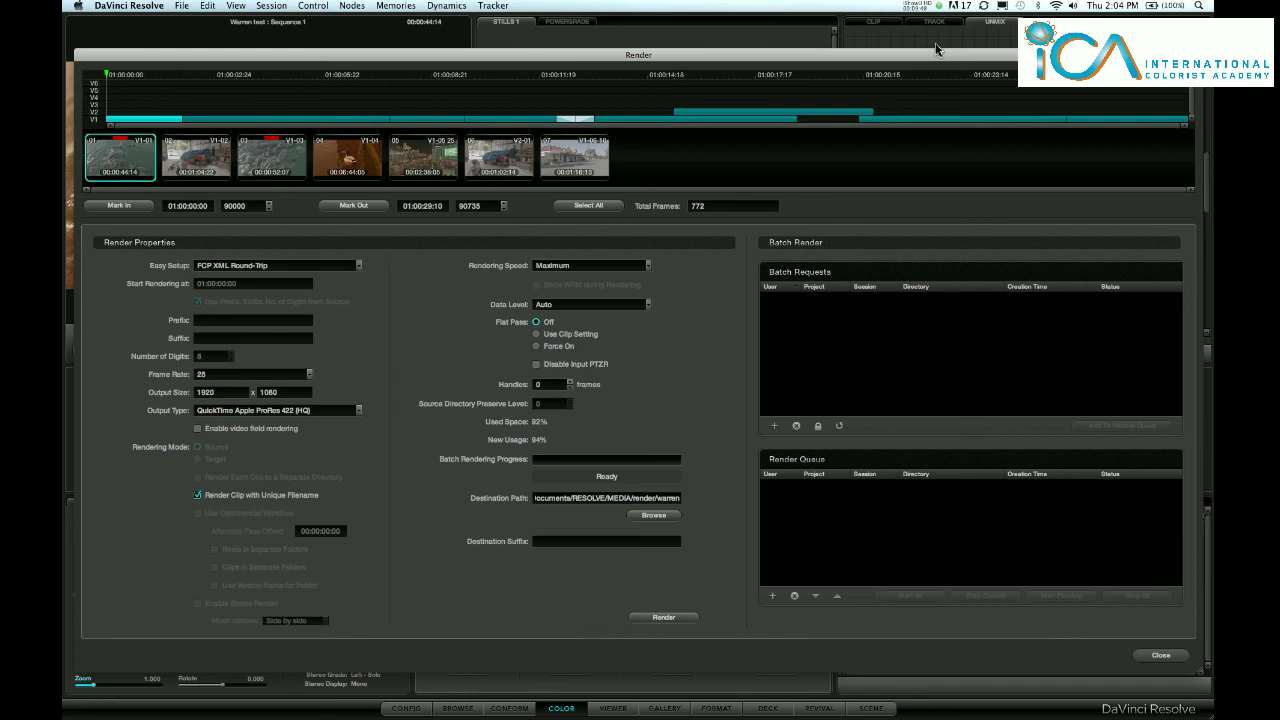
- Export the timeline from the Conform page as Sequence 1 (Resolve).xml into the EDL folder
{"action": "left_click", "coordinate": [1161, 656]}
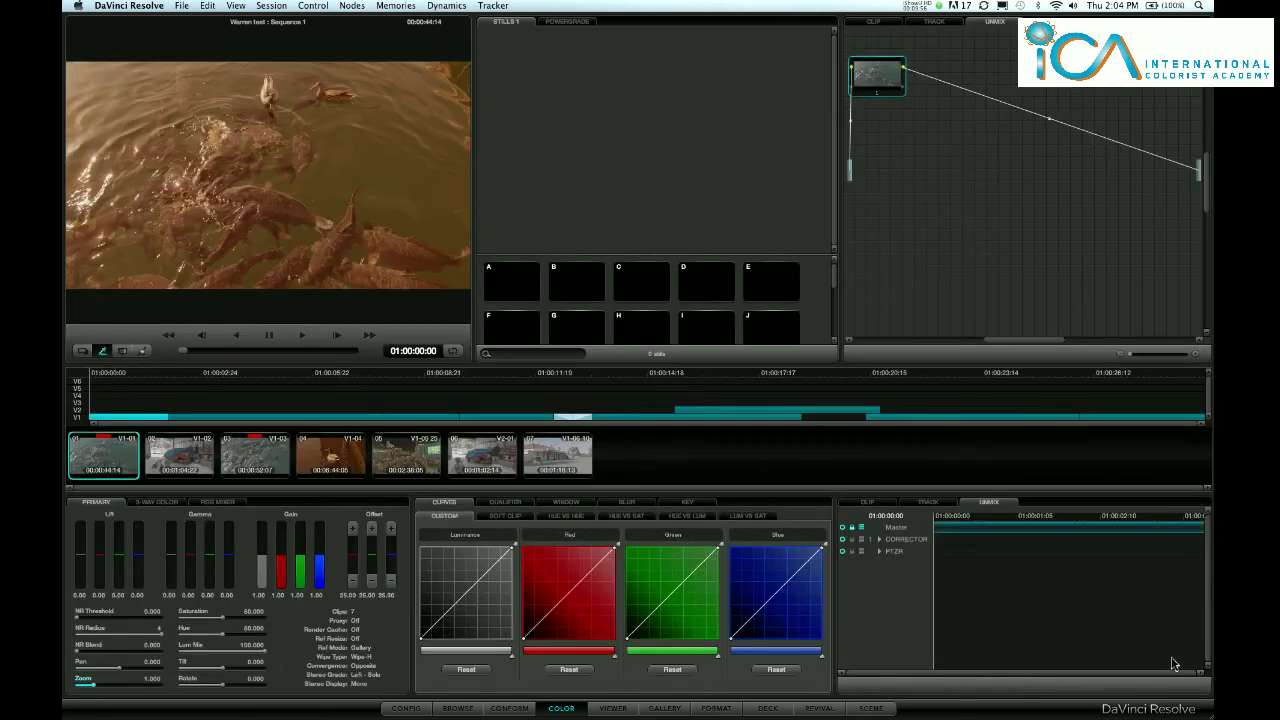
{"action": "left_click", "coordinate": [510, 709]}
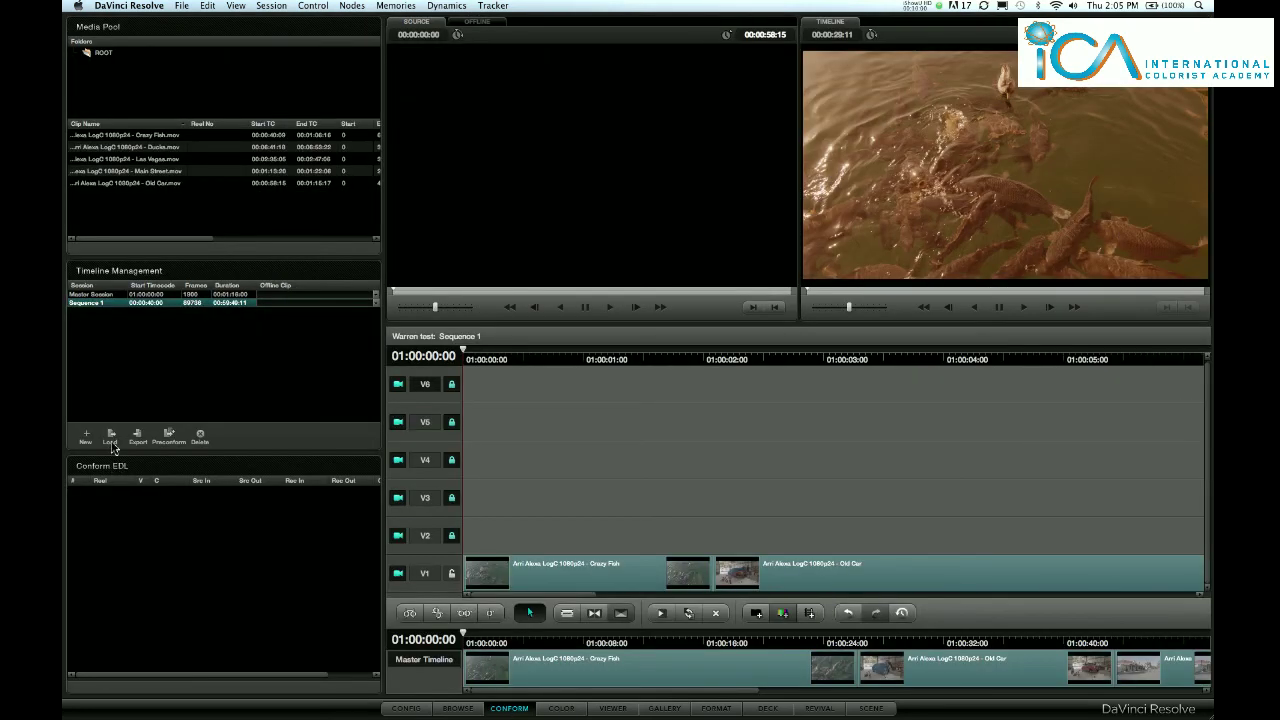
{"action": "left_click", "coordinate": [138, 437]}
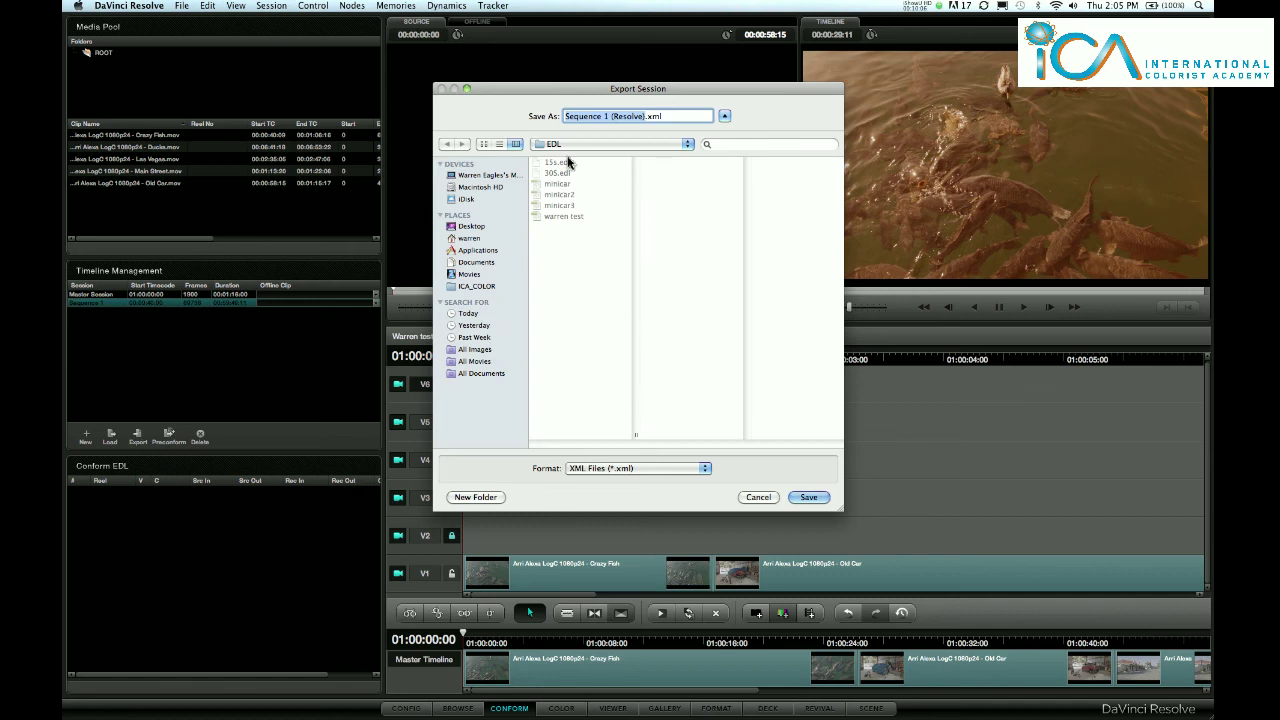
{"action": "left_click", "coordinate": [610, 121]}
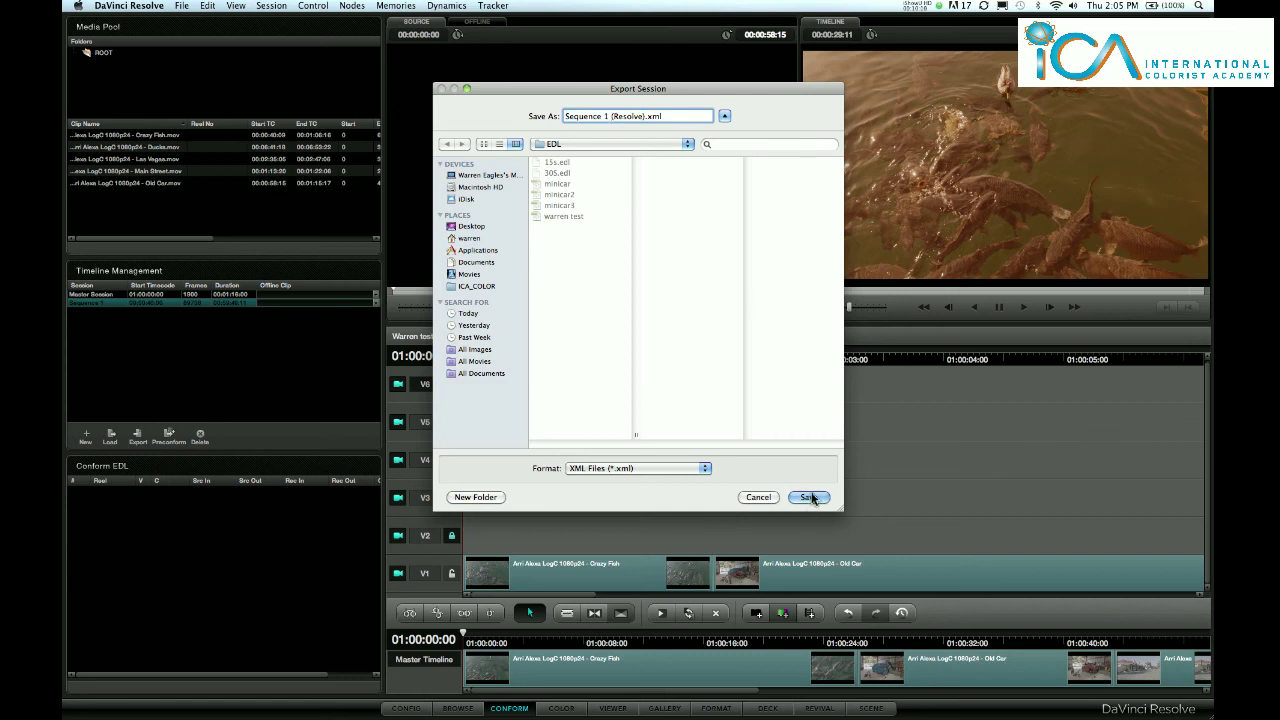
{"action": "left_click", "coordinate": [810, 497]}
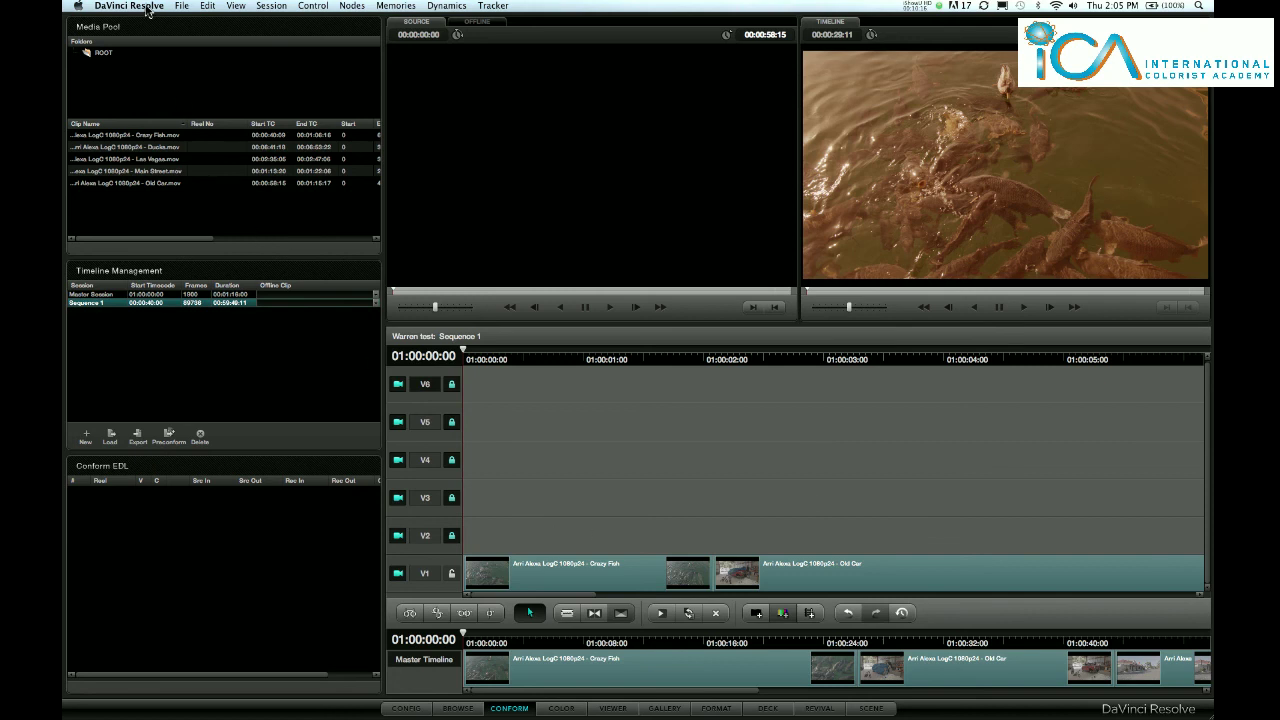
{"action": "left_click", "coordinate": [147, 7]}
- Import Sequence 1 (Resolve).xml into Final Cut Pro as a new sequence
{"action": "left_click", "coordinate": [148, 77]}
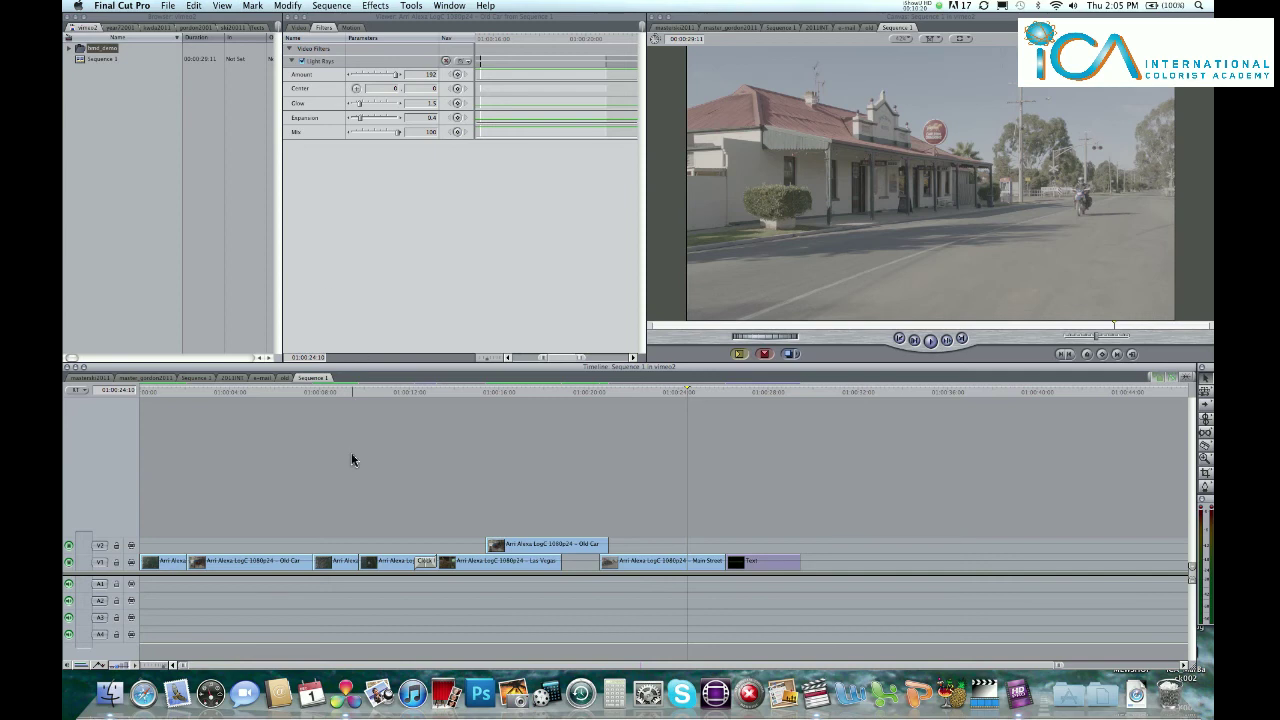
{"action": "left_click", "coordinate": [223, 396]}
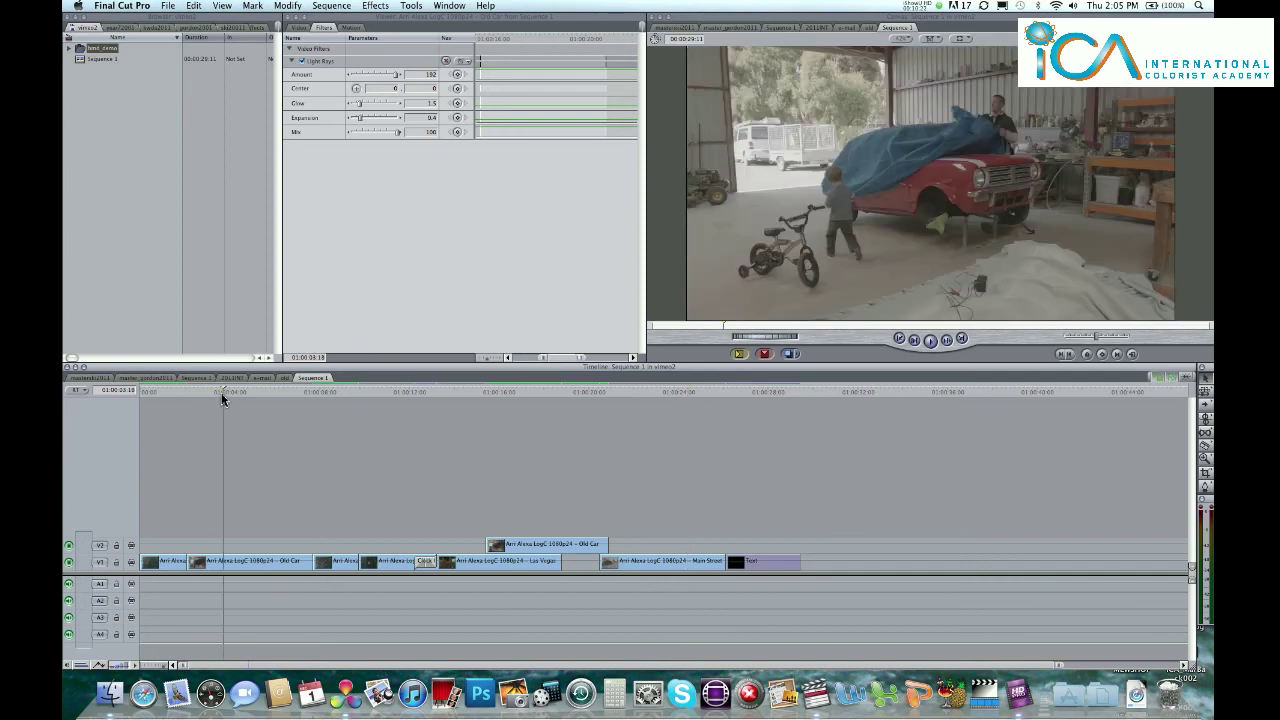
{"action": "left_click", "coordinate": [168, 6]}
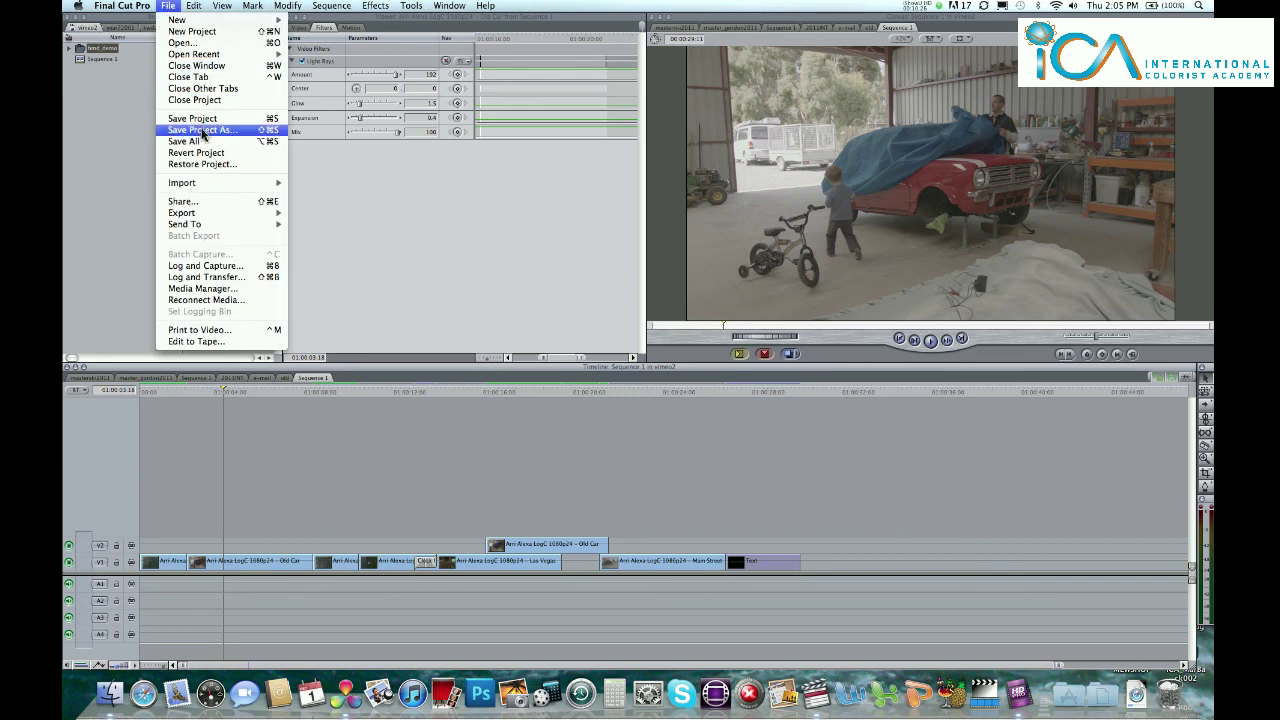
{"action": "mouse_move", "coordinate": [224, 190]}
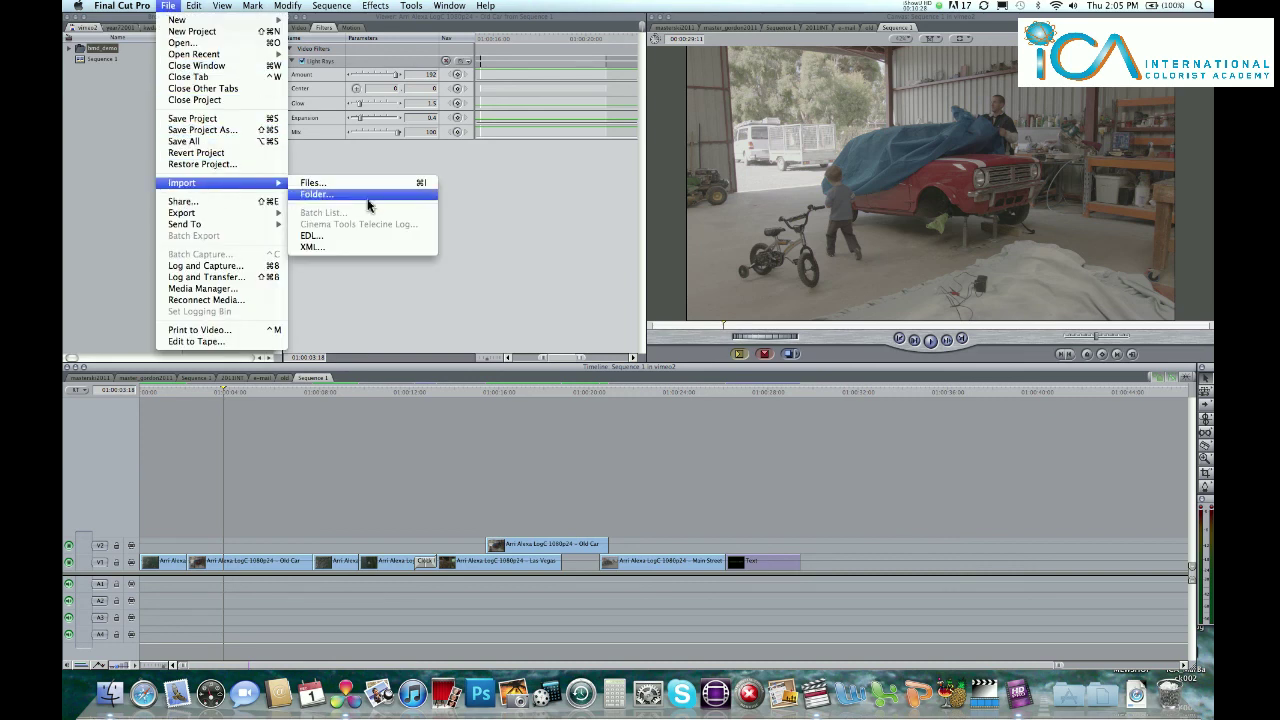
{"action": "left_click", "coordinate": [352, 247]}
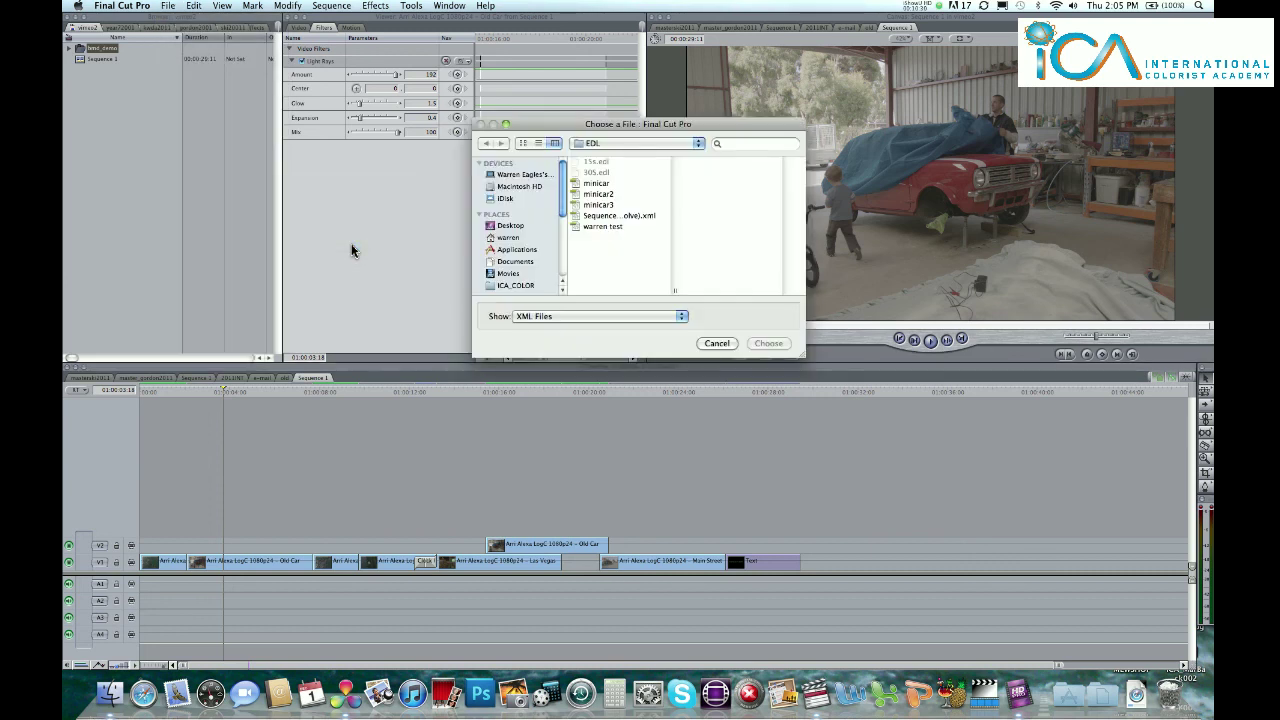
{"action": "left_click", "coordinate": [615, 218]}
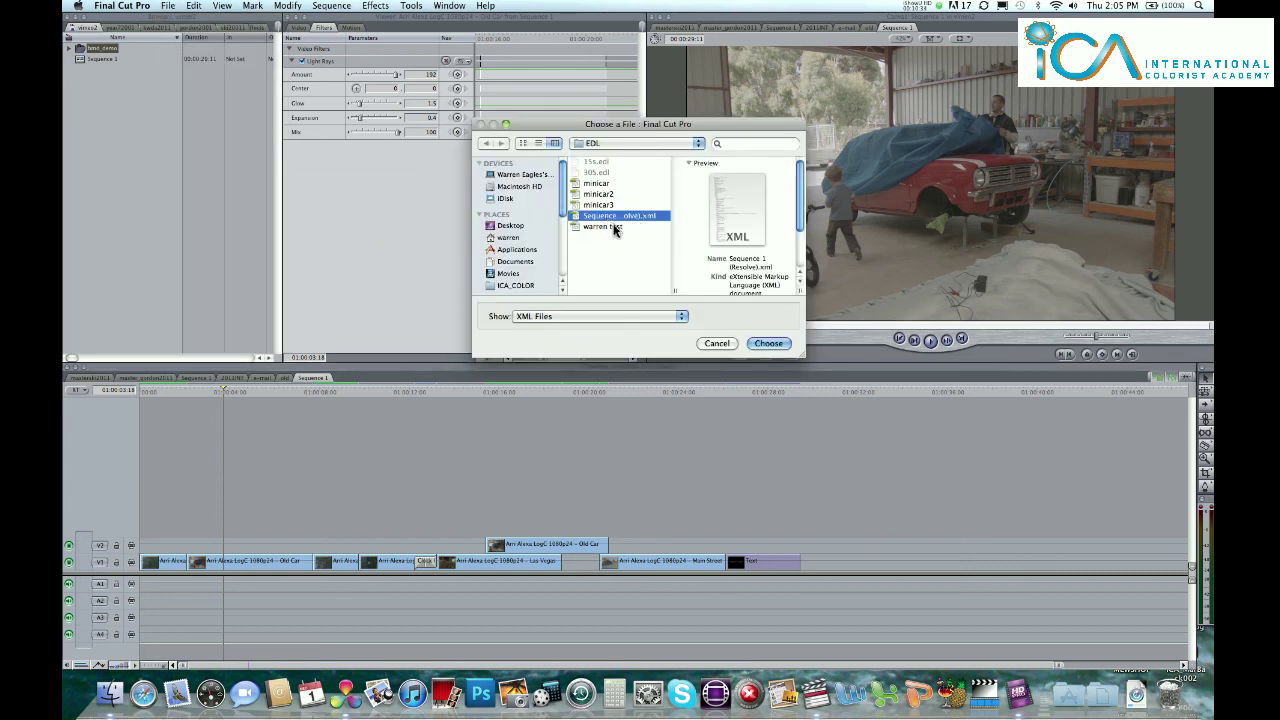
{"action": "left_click", "coordinate": [768, 344]}
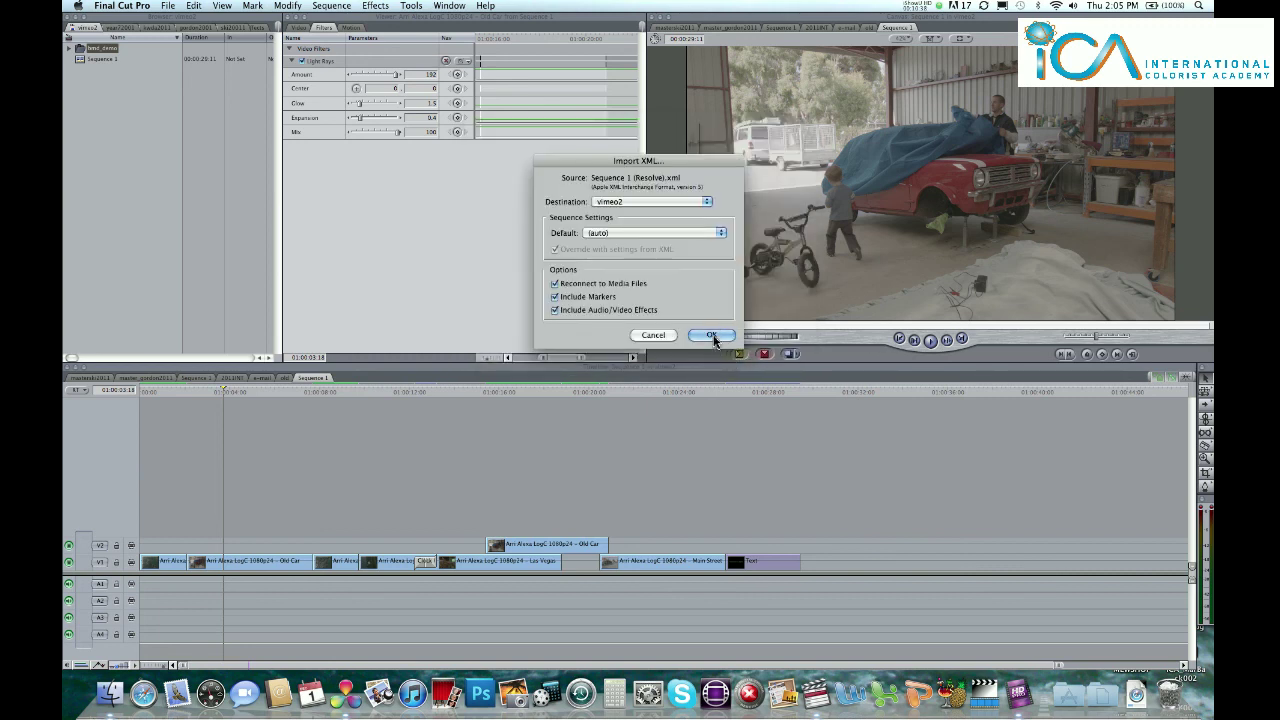
{"action": "left_click", "coordinate": [712, 337]}
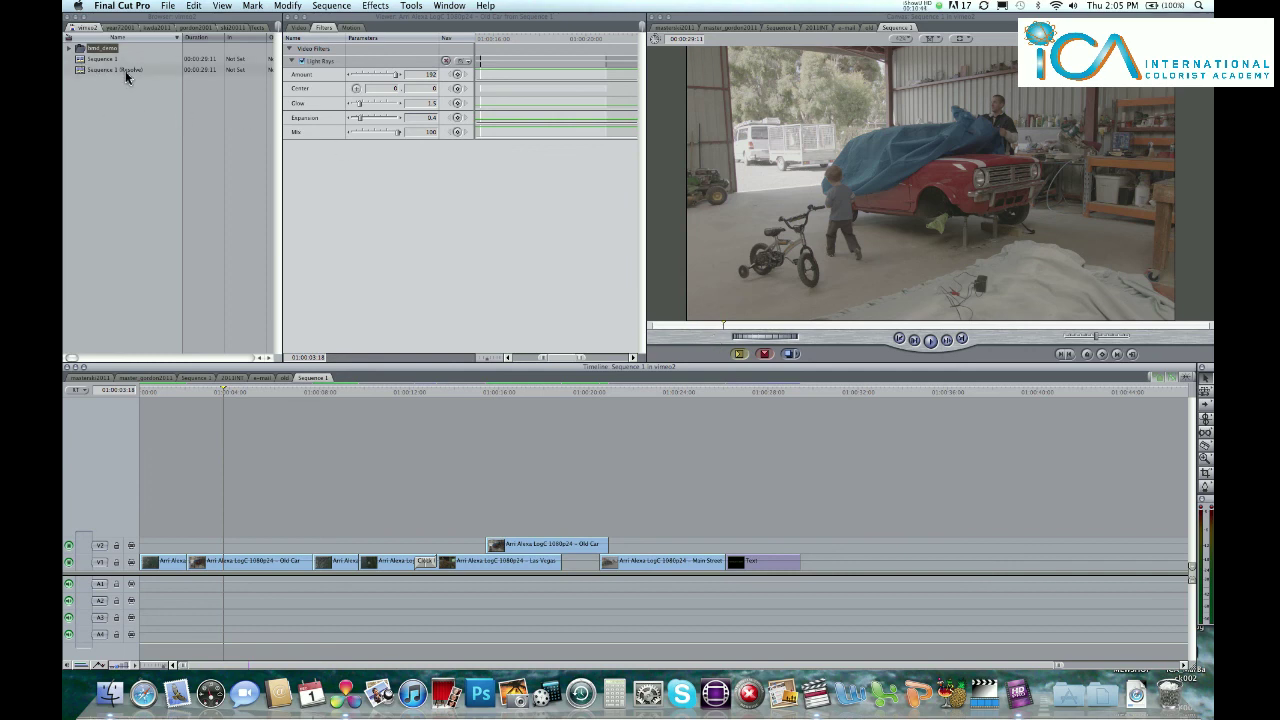
- Open Sequence 1 (Resolve) in the timeline and scrub its start to preview the graded clips
{"action": "double_click", "coordinate": [79, 72]}
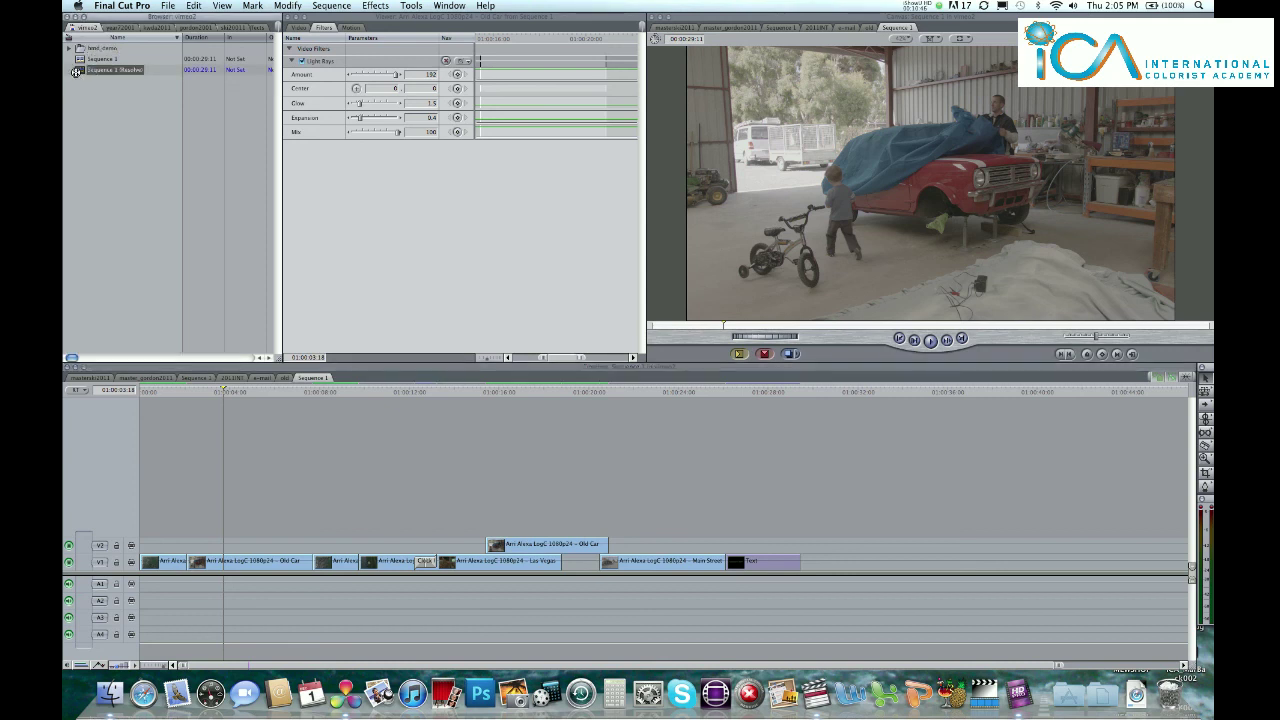
{"action": "left_click", "coordinate": [160, 396]}
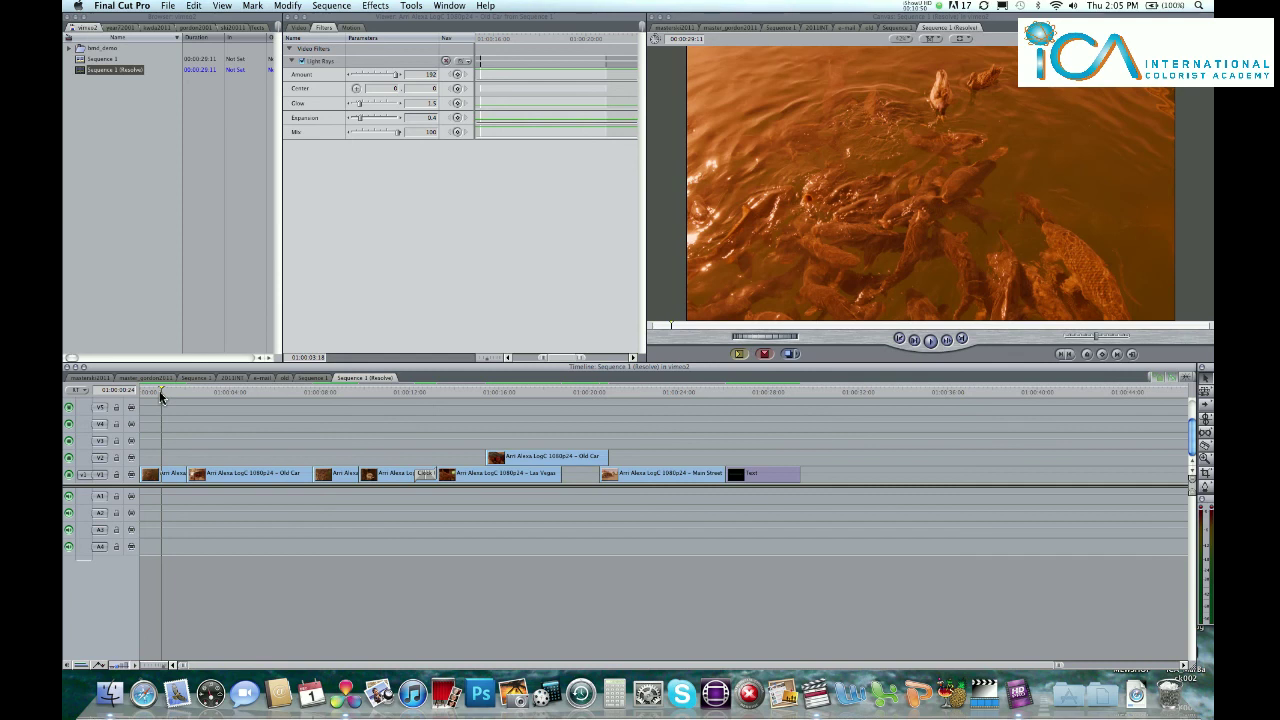
{"action": "mouse_move", "coordinate": [160, 396]}
{"action": "left_mouse_down"}
{"action": "mouse_move", "coordinate": [185, 397]}
{"action": "mouse_move", "coordinate": [166, 400]}
{"action": "left_mouse_up"}
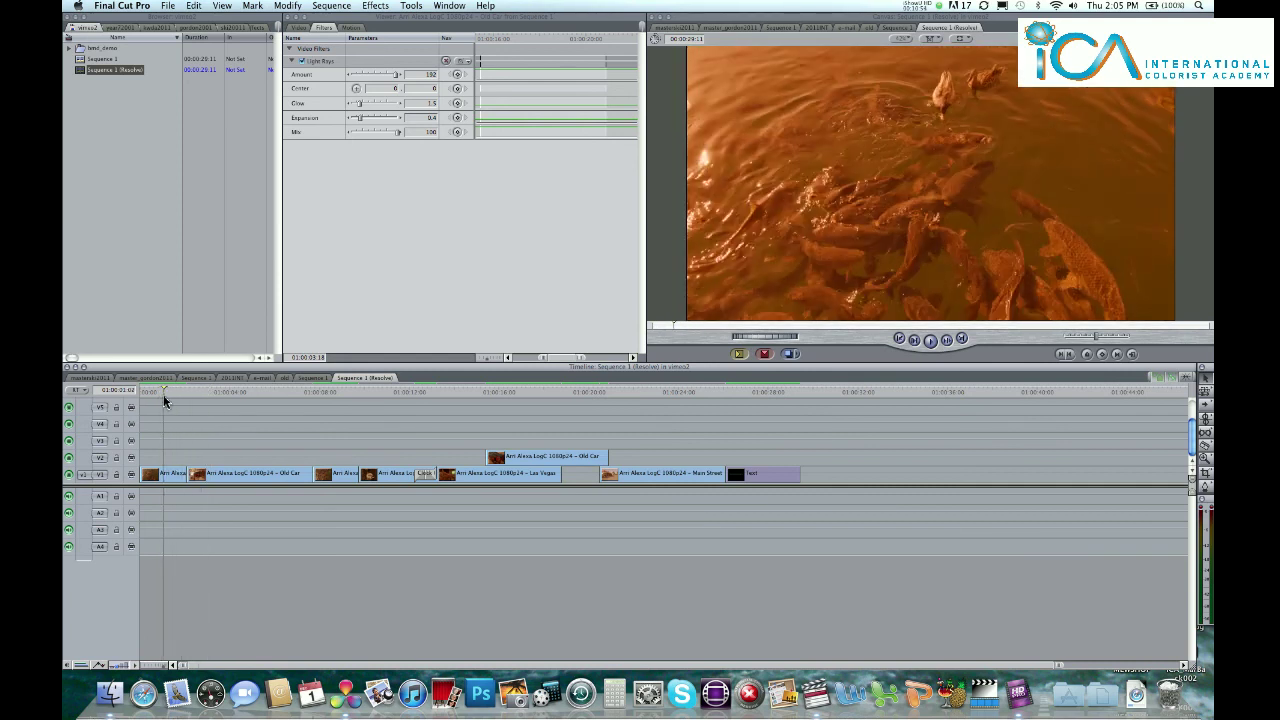
- Show the Crazy Fish clip's Color Corrector 3-way settings and review the graded shots along the sequence
{"action": "double_click", "coordinate": [164, 475]}
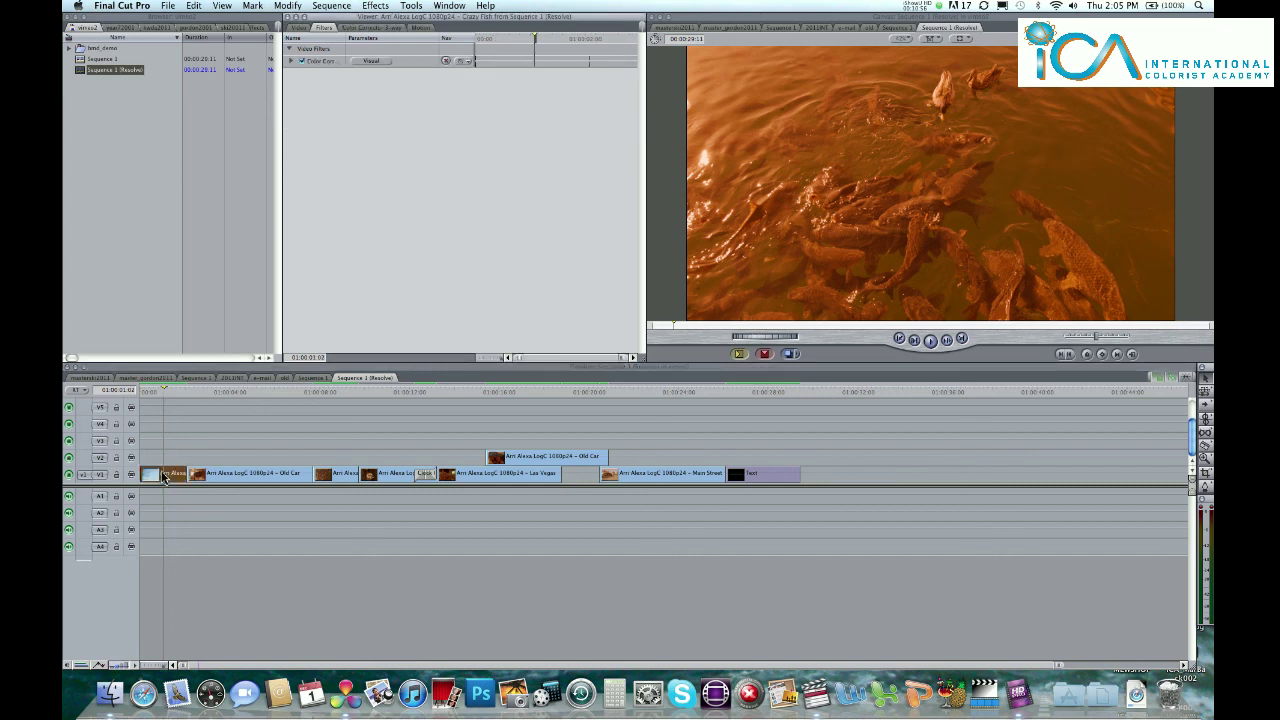
{"action": "left_click", "coordinate": [380, 30]}
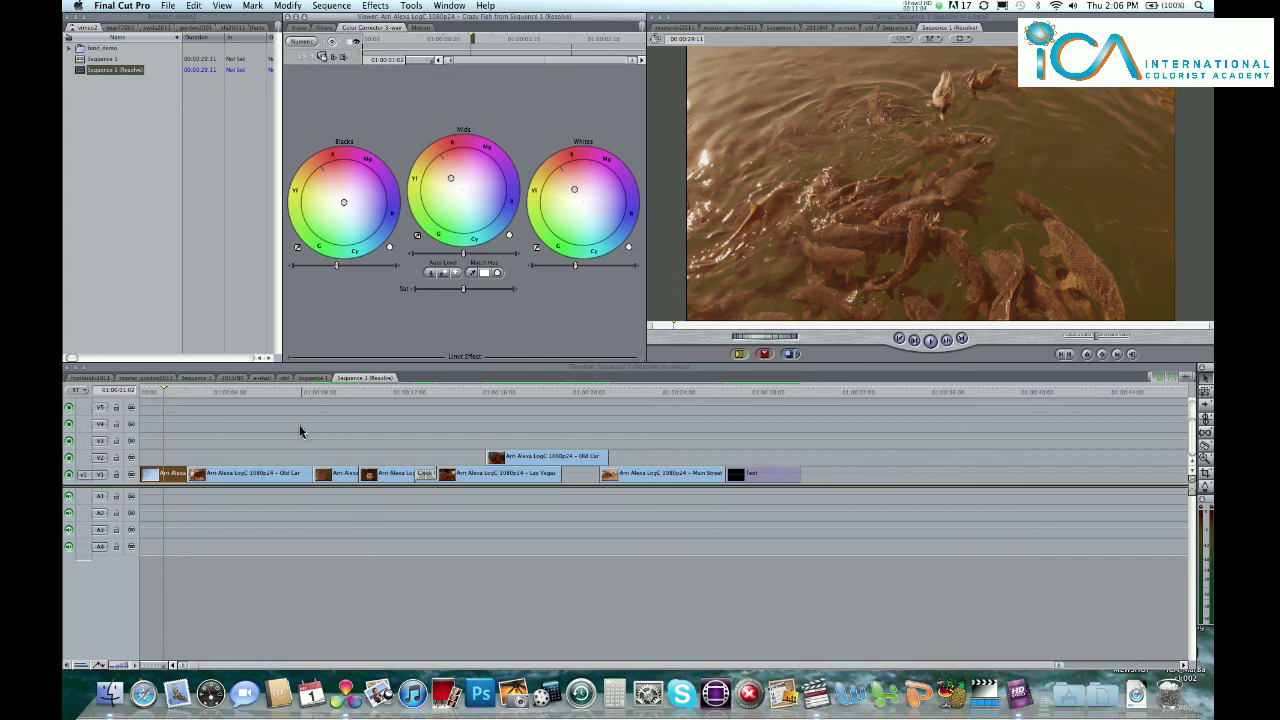
{"action": "left_click_drag", "start_coordinate": [402, 399], "coordinate": [607, 420]}
{"action": "left_click", "coordinate": [578, 421]}
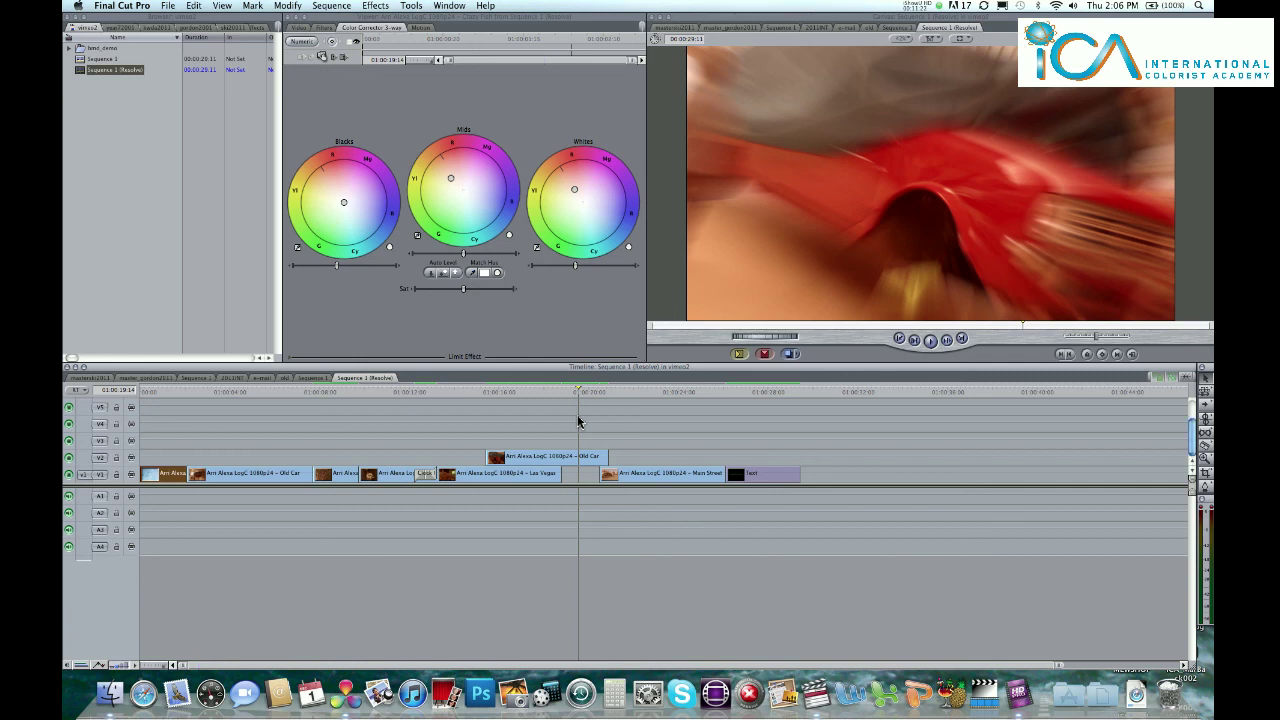
{"action": "left_click", "coordinate": [672, 397]}
{"action": "left_click_drag", "start_coordinate": [672, 397], "coordinate": [755, 395]}
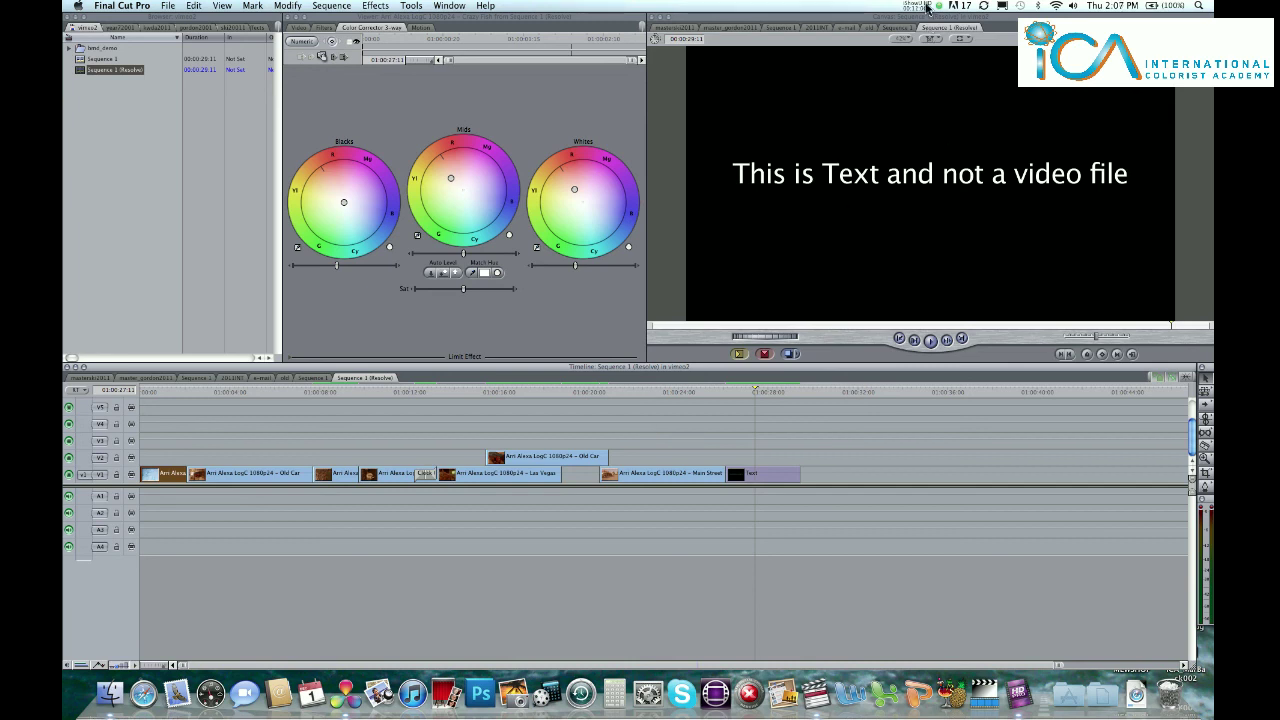
{"action": "left_click", "coordinate": [922, 6]}
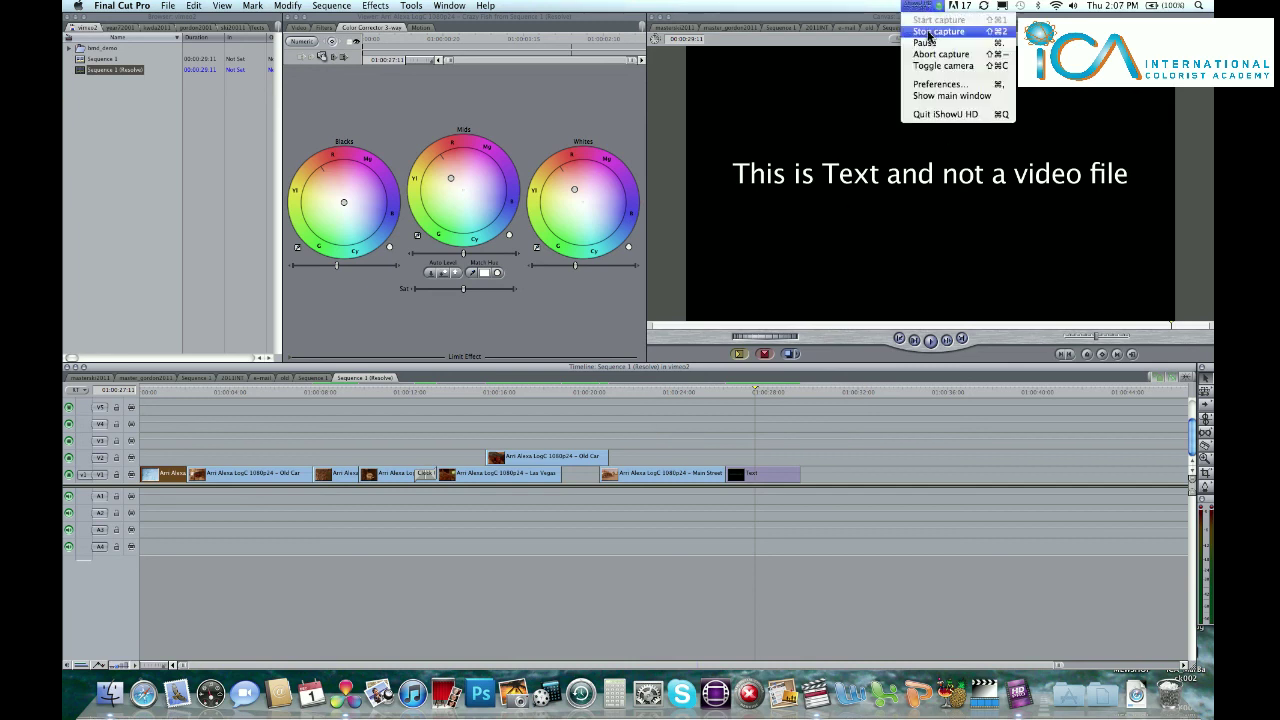